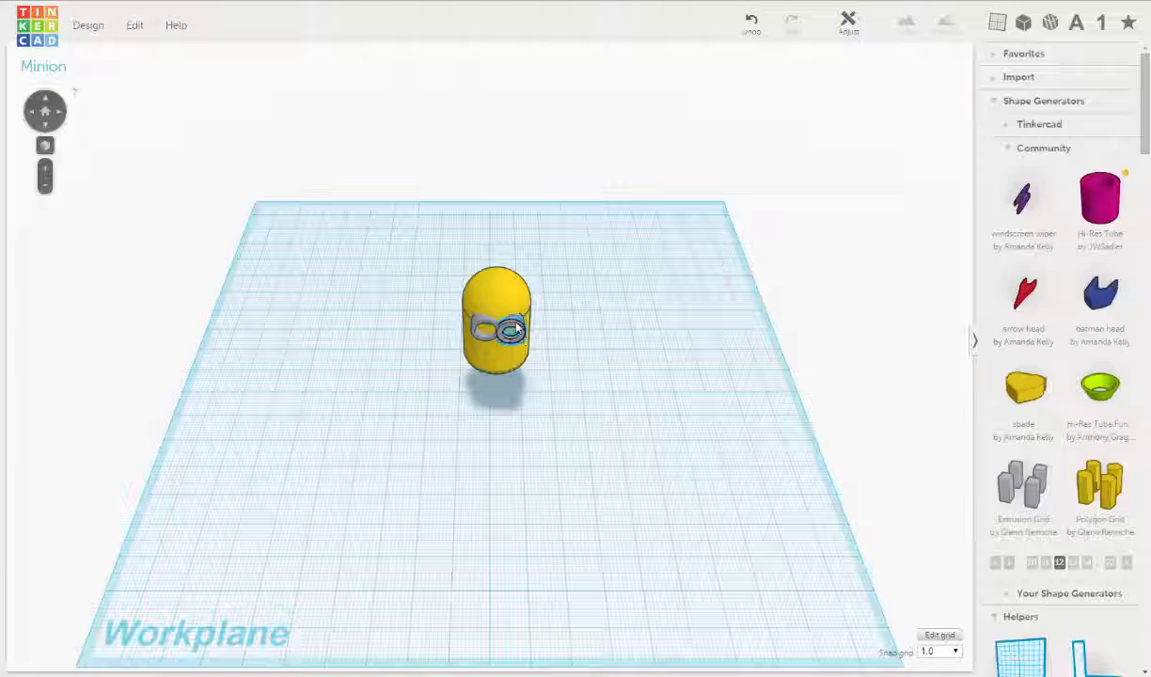
key(f)
right_drag(517, 380, 580, 301)
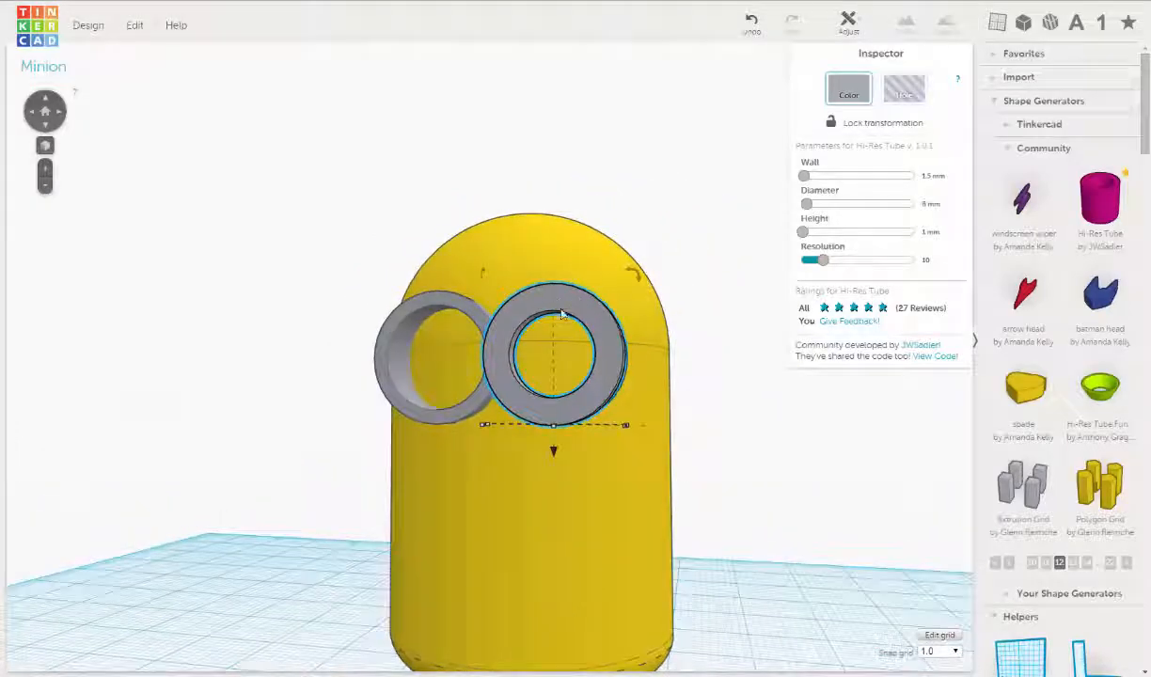
right_drag(484, 336, 585, 343)
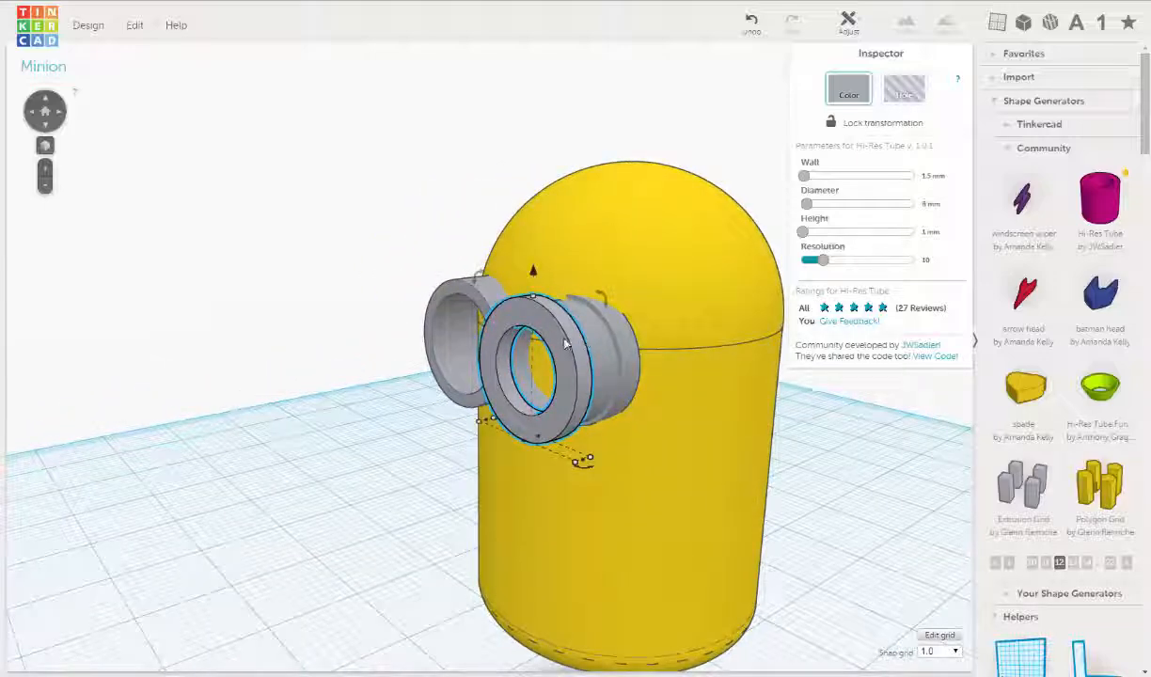
drag(563, 342, 589, 340)
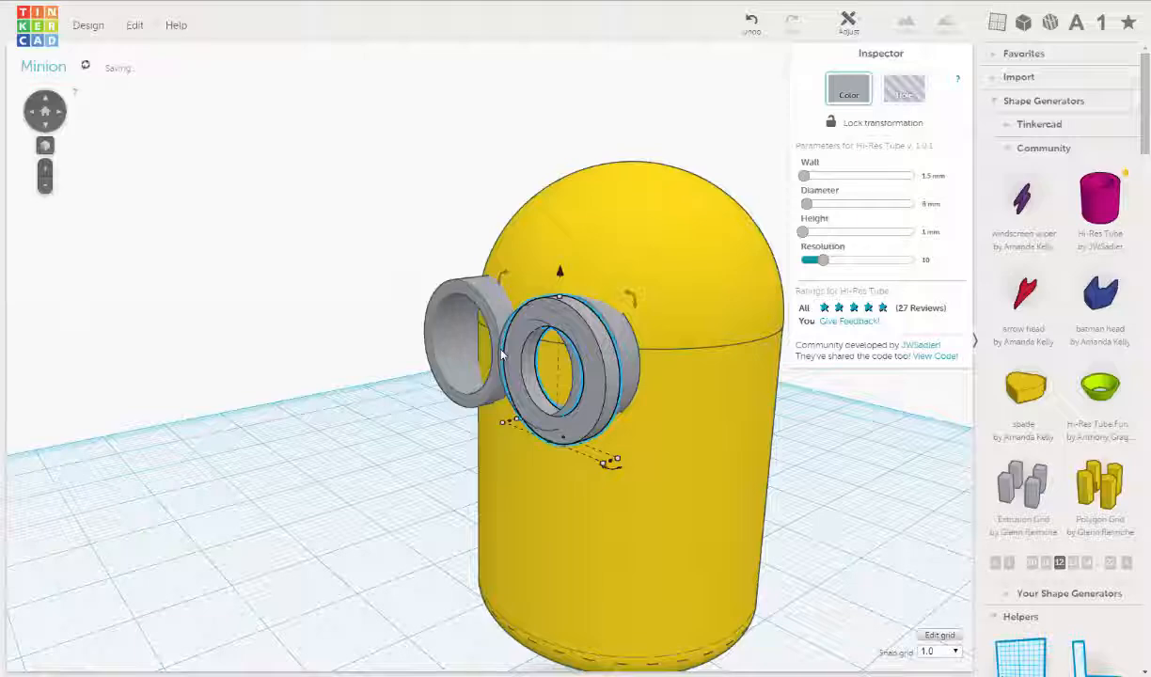
right_drag(495, 372, 590, 387)
key(ctrl+z)
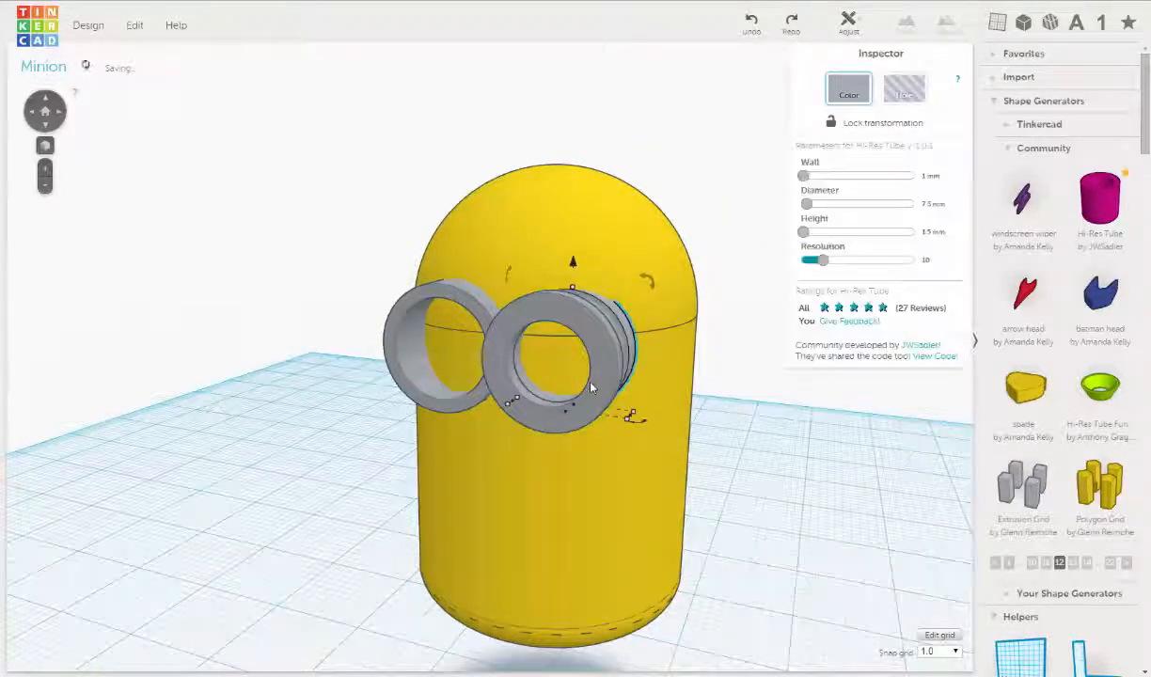
right_drag(564, 373, 498, 315)
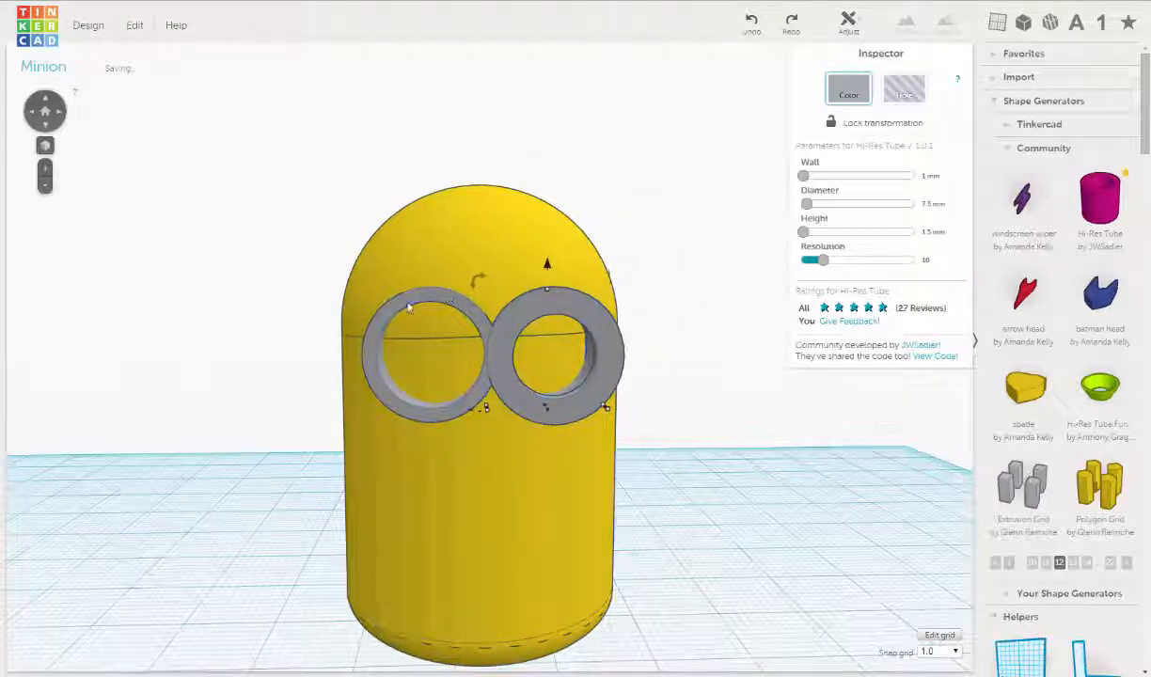
Set the wall thickness of the left goggle's tube to 1 mm.
click(472, 314)
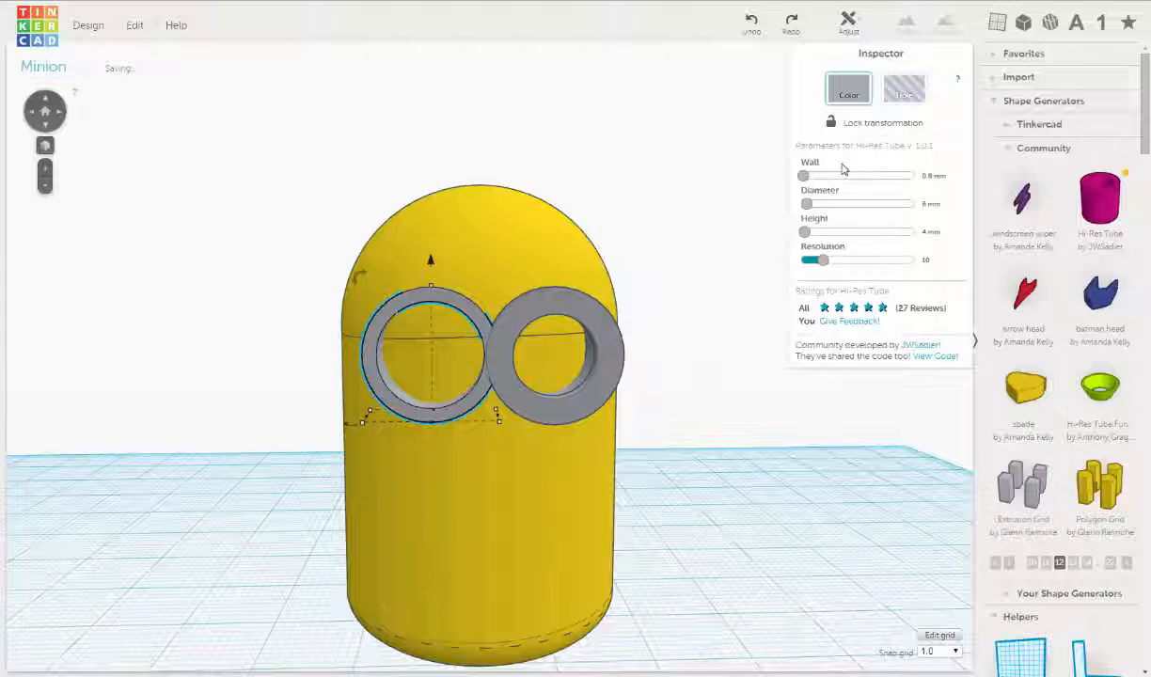
click(929, 176)
key(Return)
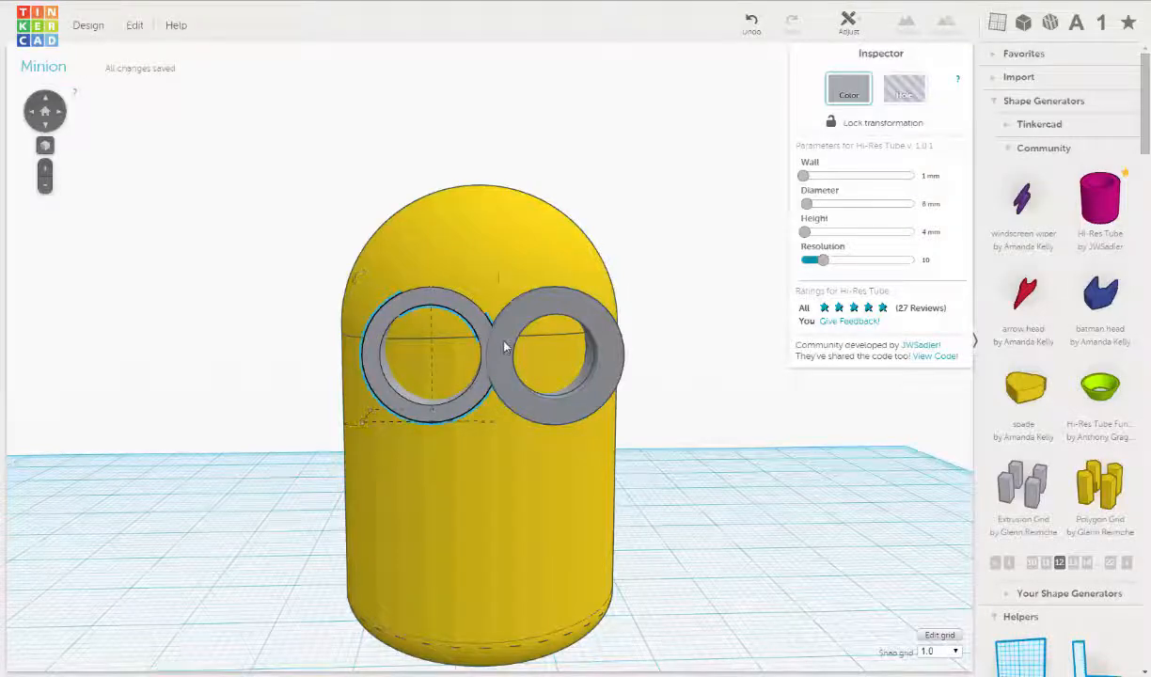
Duplicate the left goggle's tube and set the copy's height to 1 mm.
right_drag(577, 341, 526, 315)
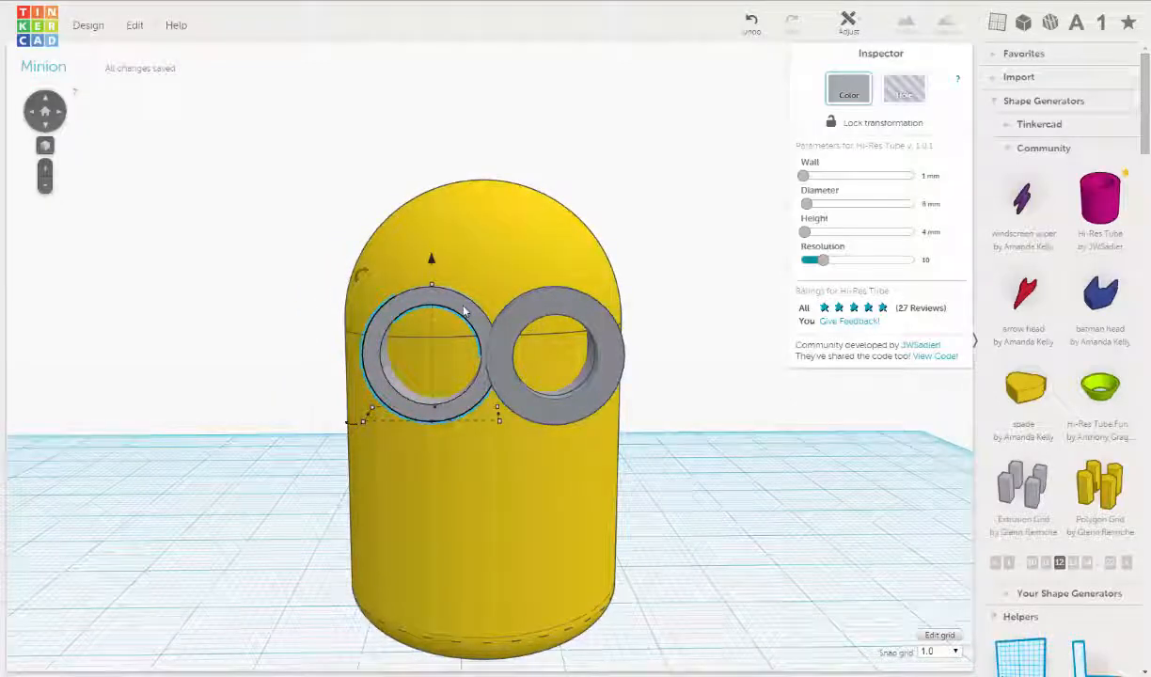
right_drag(464, 310, 491, 333)
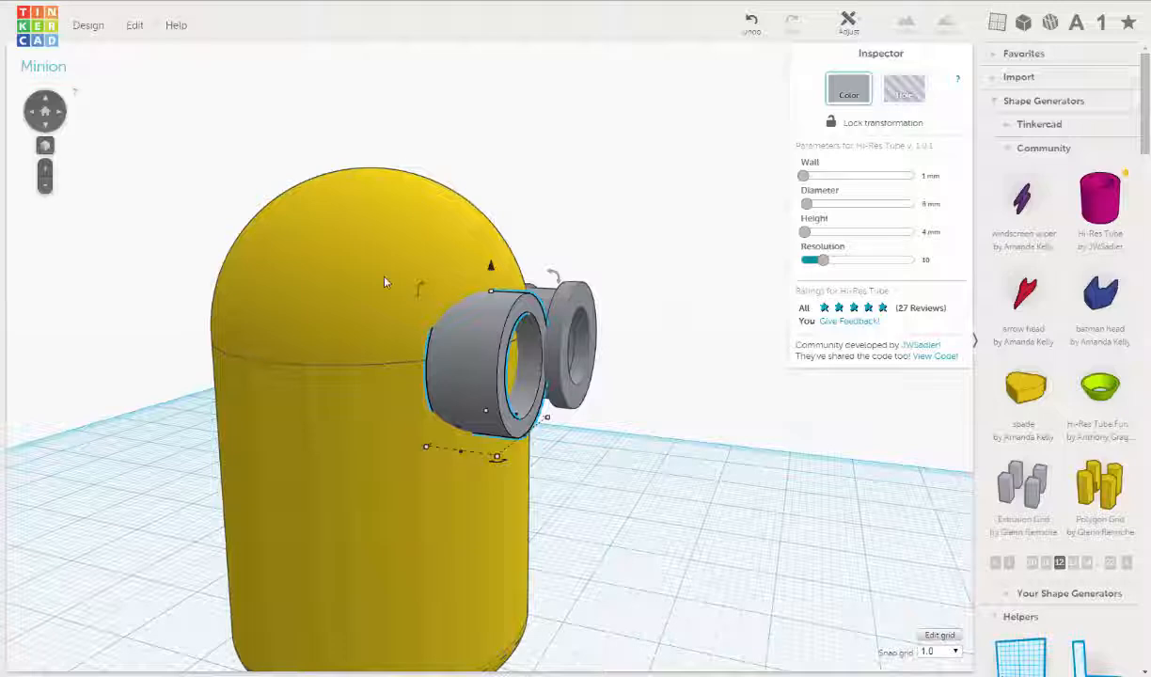
click(132, 26)
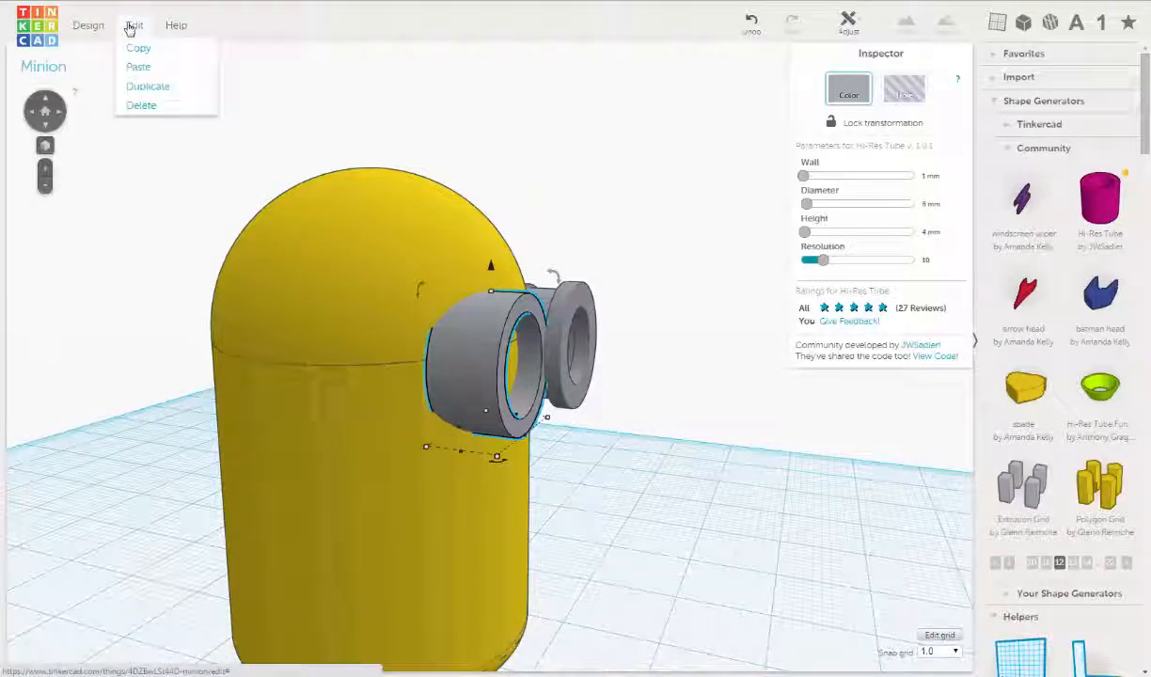
click(132, 86)
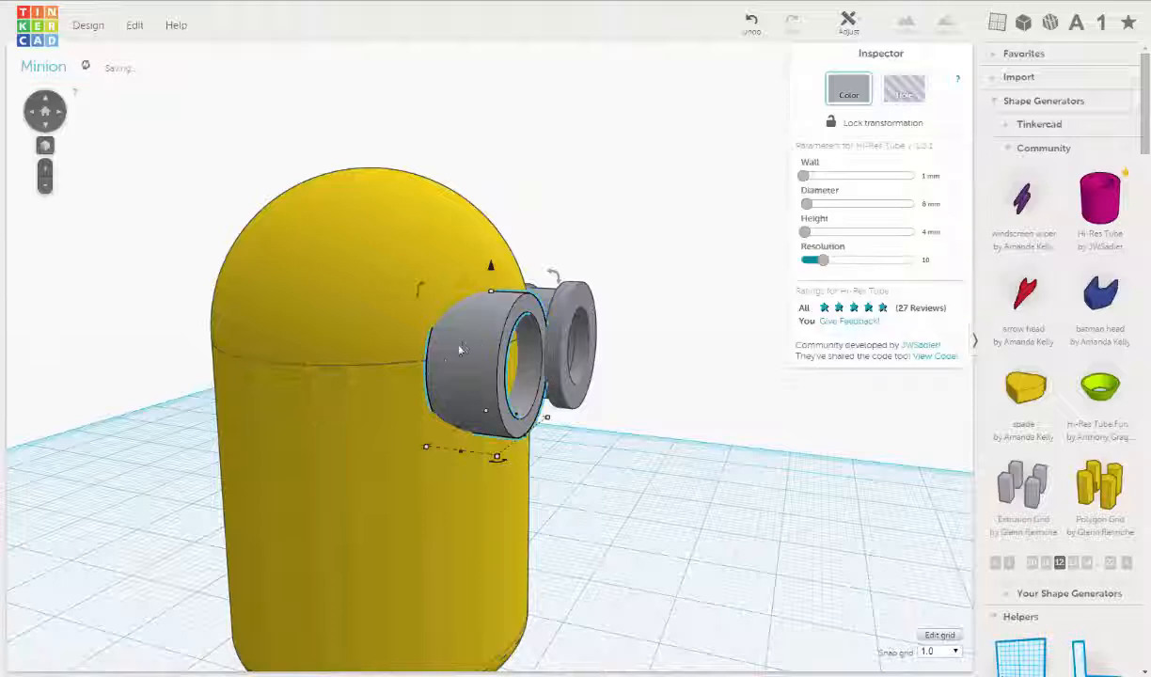
right_drag(463, 360, 471, 363)
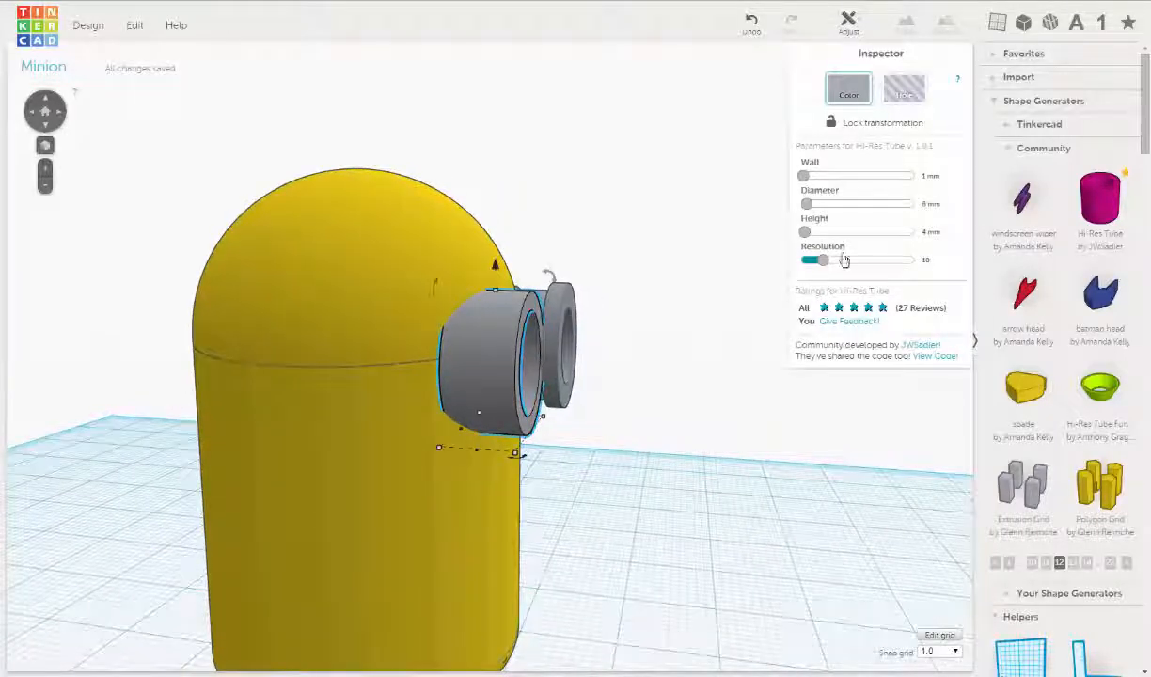
click(936, 233)
text(1)
key(Return)
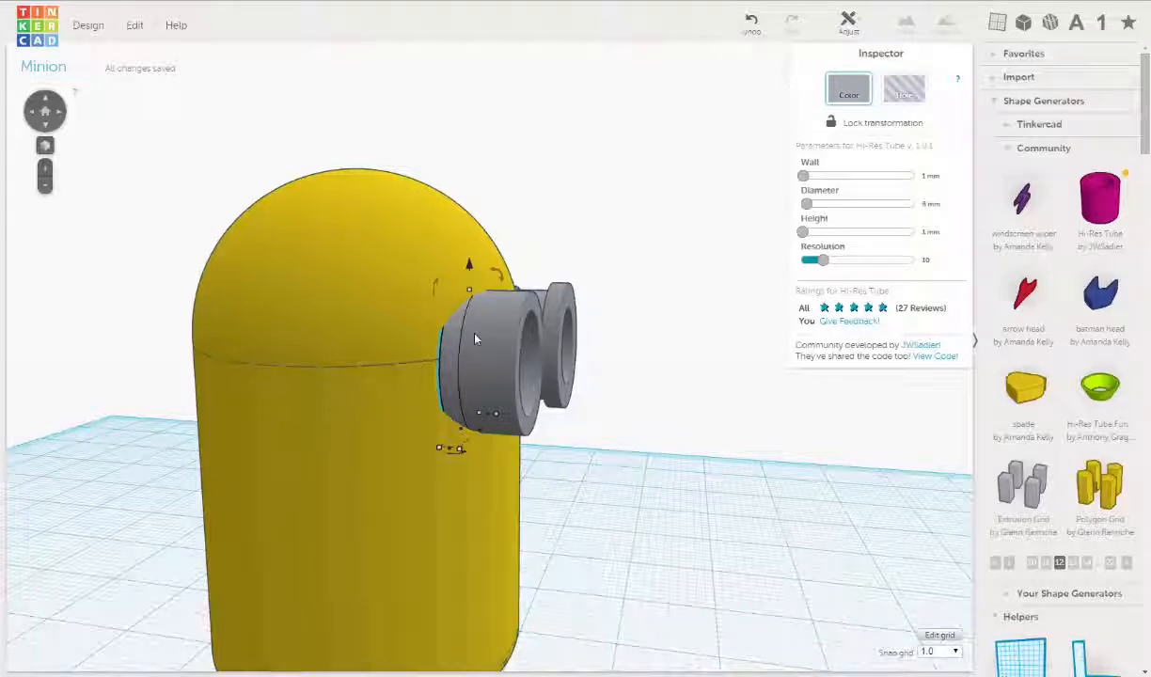
Move the 1 mm high ring three grid steps forward, flush with the front end of the left goggle's tube.
key(Right)
key(Right)
key(Right)
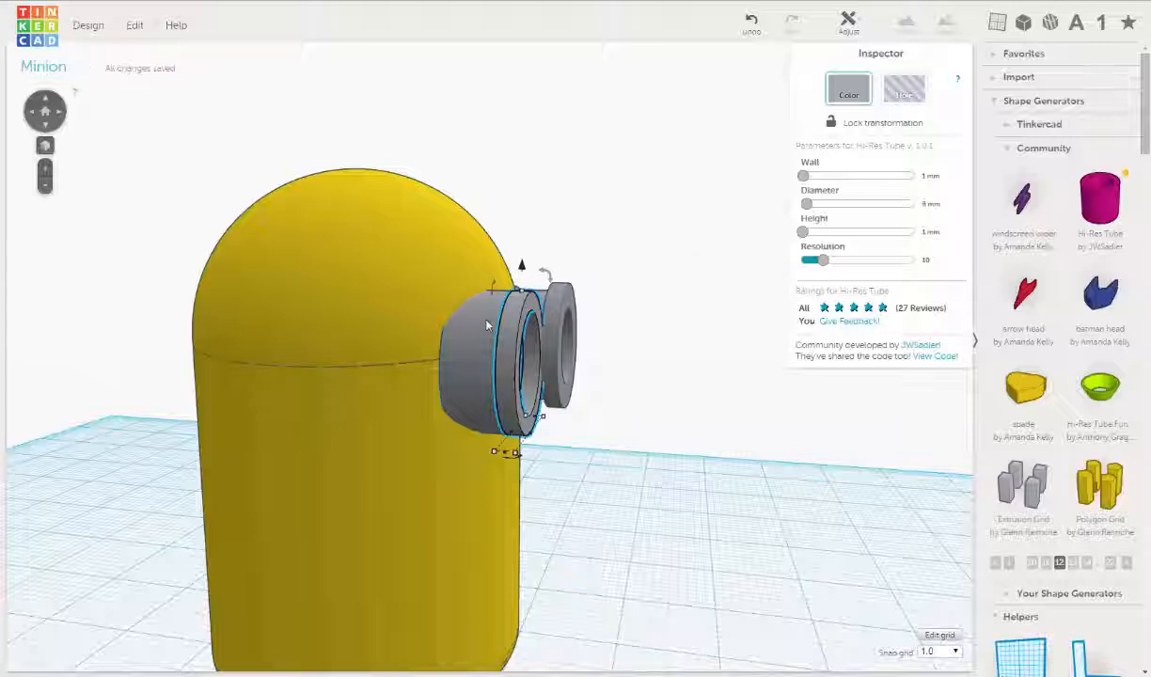
Set the height of the longer left goggle tube to 6 mm.
click(487, 325)
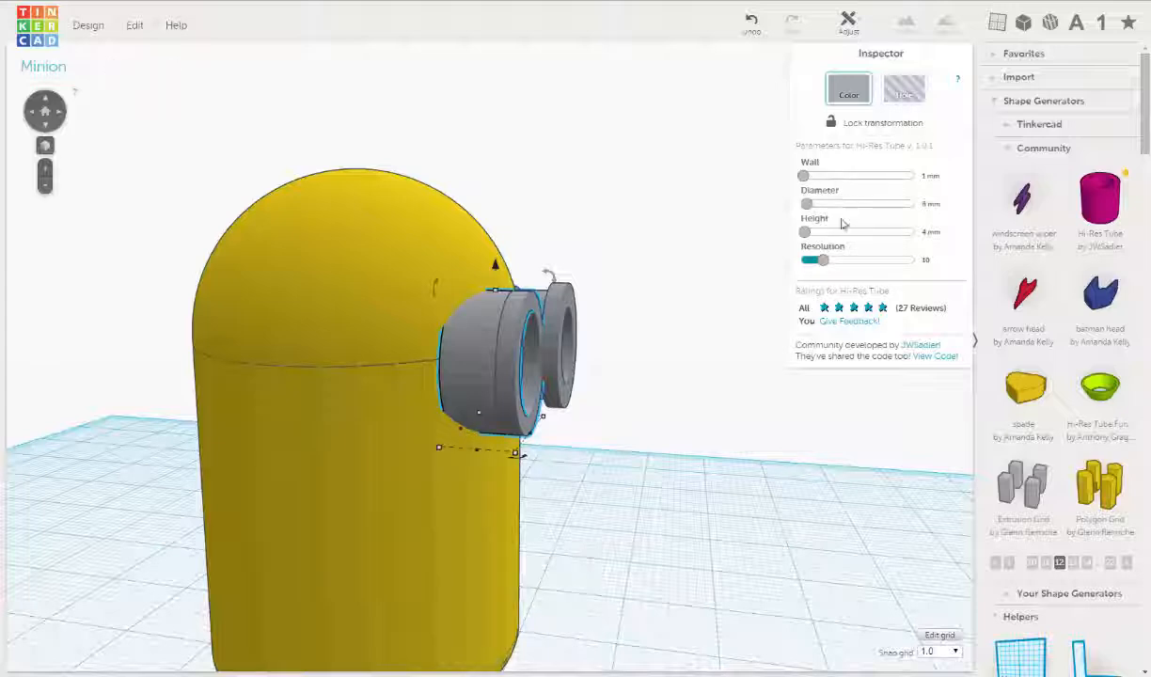
click(928, 233)
text(8)
key(Return)
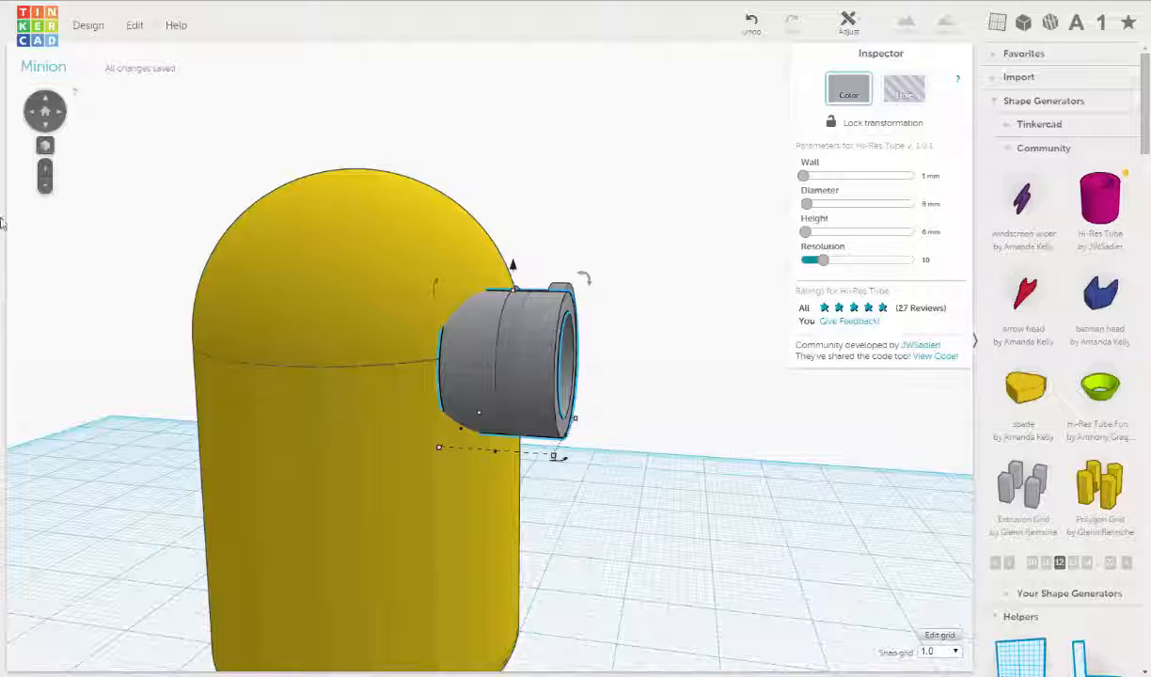
Move the longer left goggle tube back into the head until its front face is flush with the 1 mm ring.
right_drag(606, 354, 605, 324)
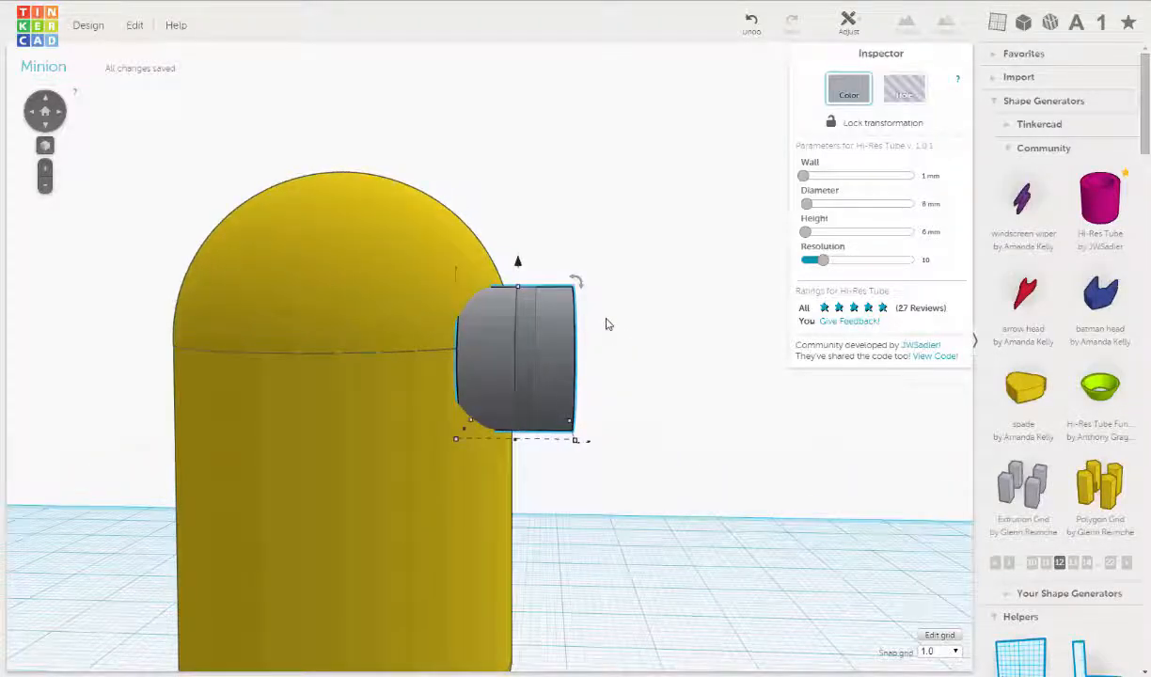
key(Left)
key(Left)
key(Left)
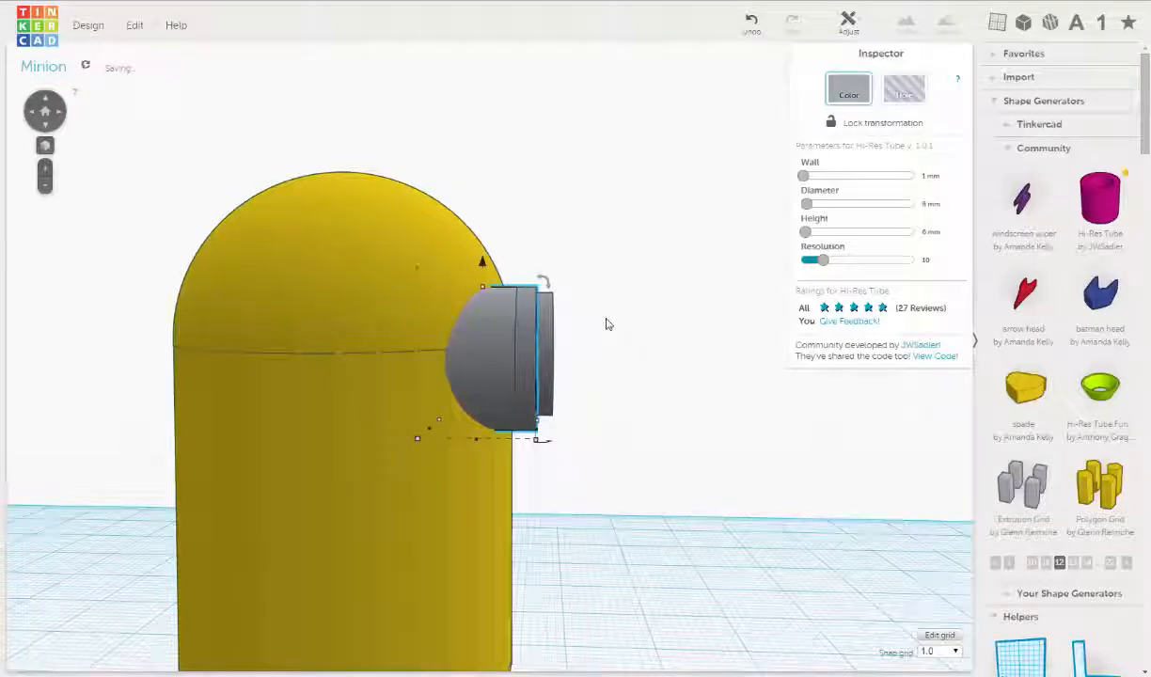
Reduce the longer left goggle tube's diameter to 7.5 mm.
right_drag(516, 467, 672, 320)
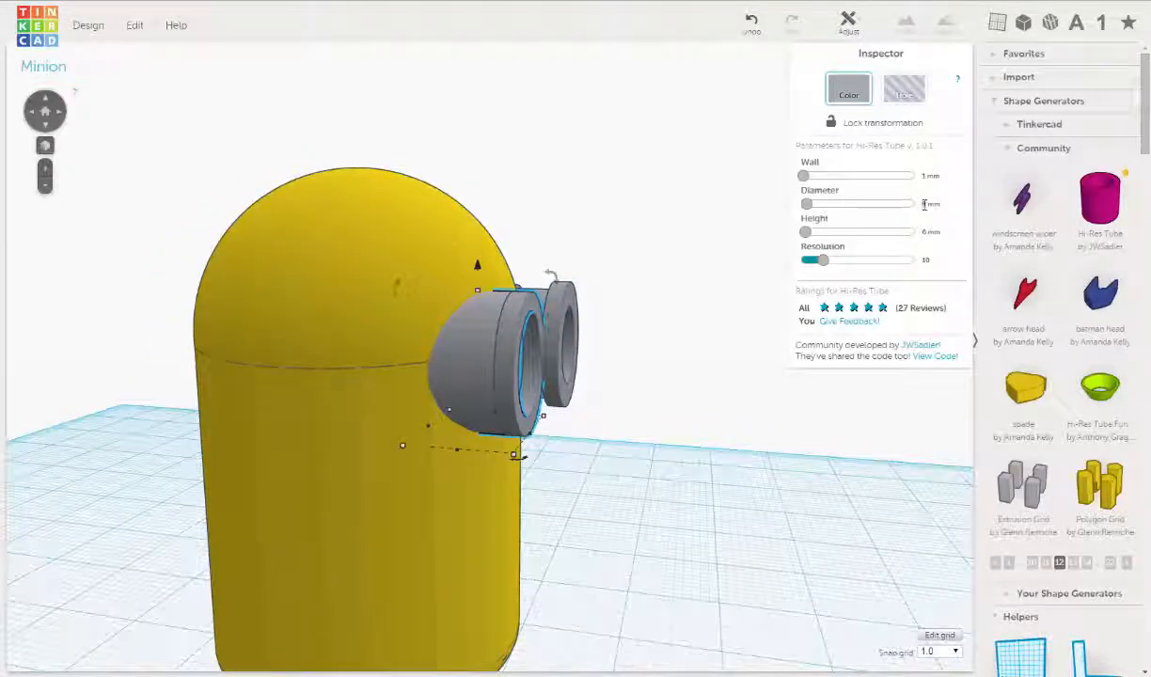
click(927, 204)
text(7)
key(Return)
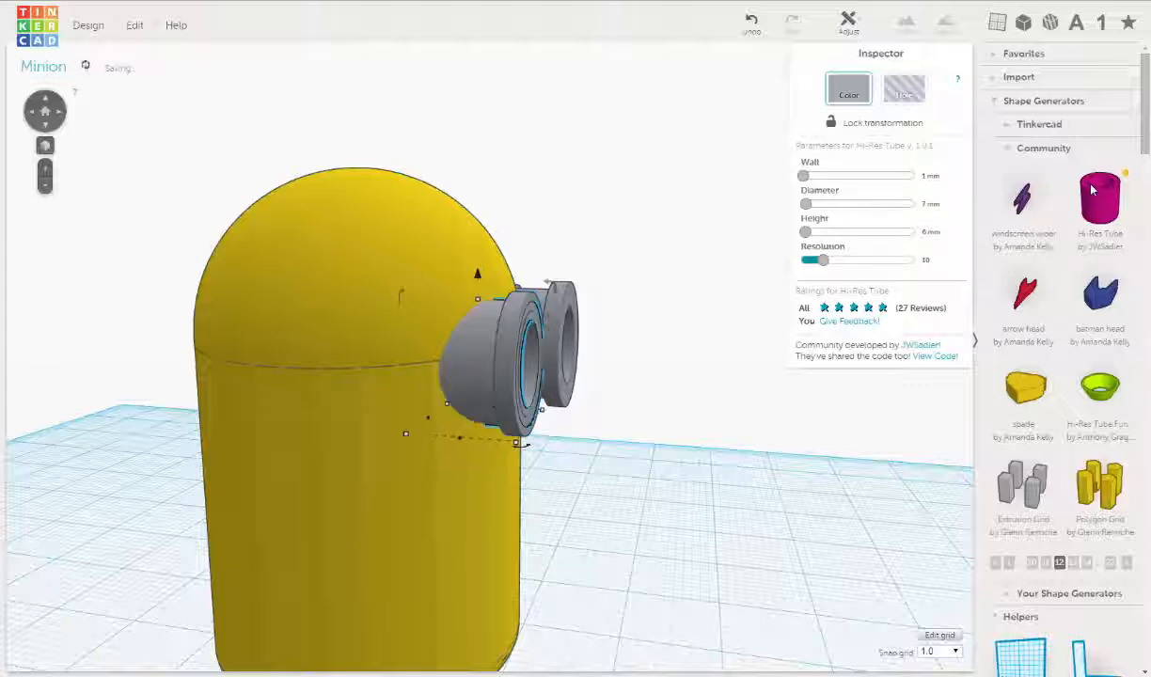
click(943, 207)
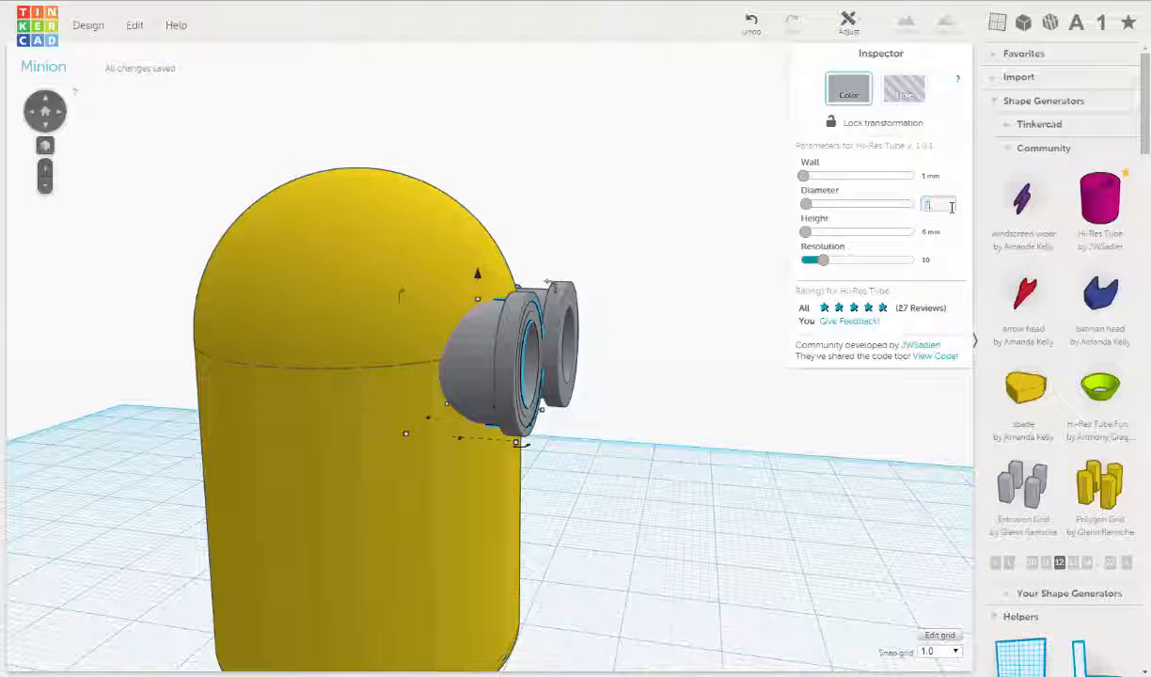
text(7.5)
key(Return)
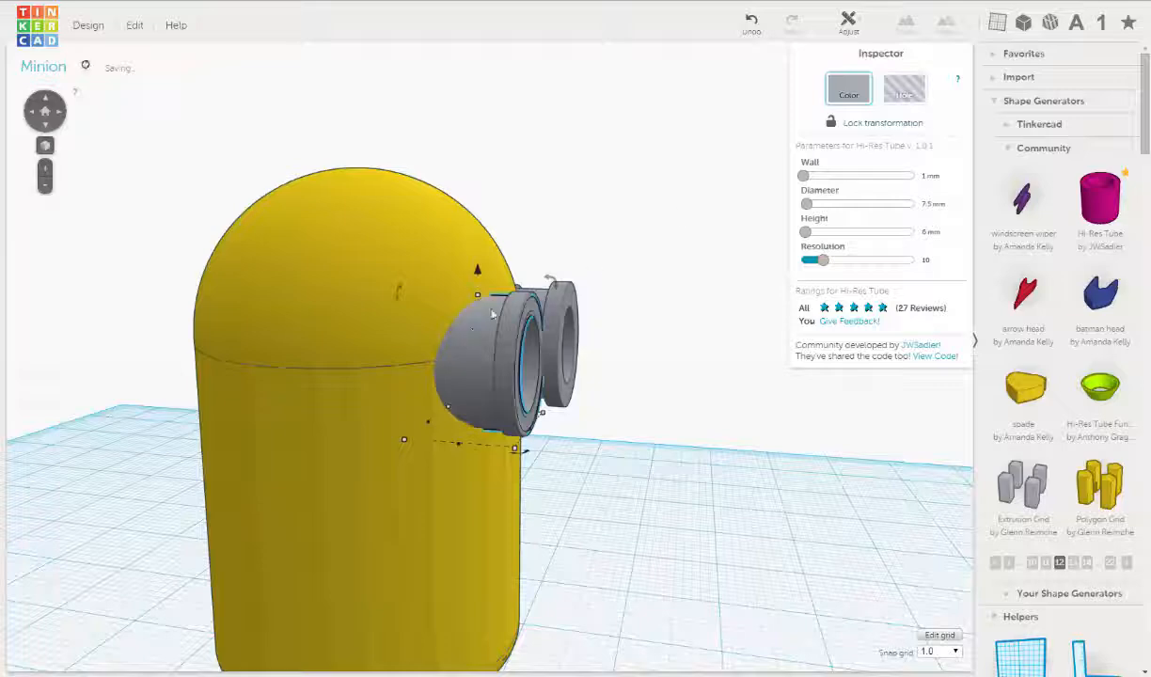
Duplicate the 6 mm long inner tube of the left goggle.
right_drag(449, 312, 453, 339)
scroll(414, 336, up, 3)
click(637, 253)
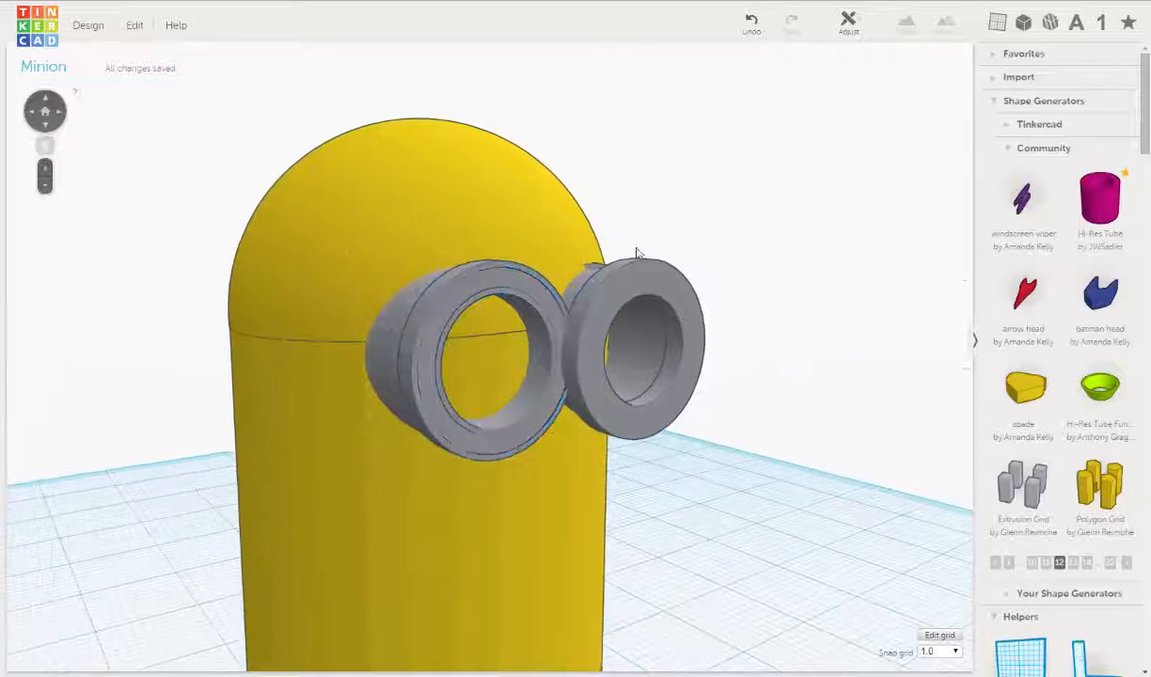
click(388, 326)
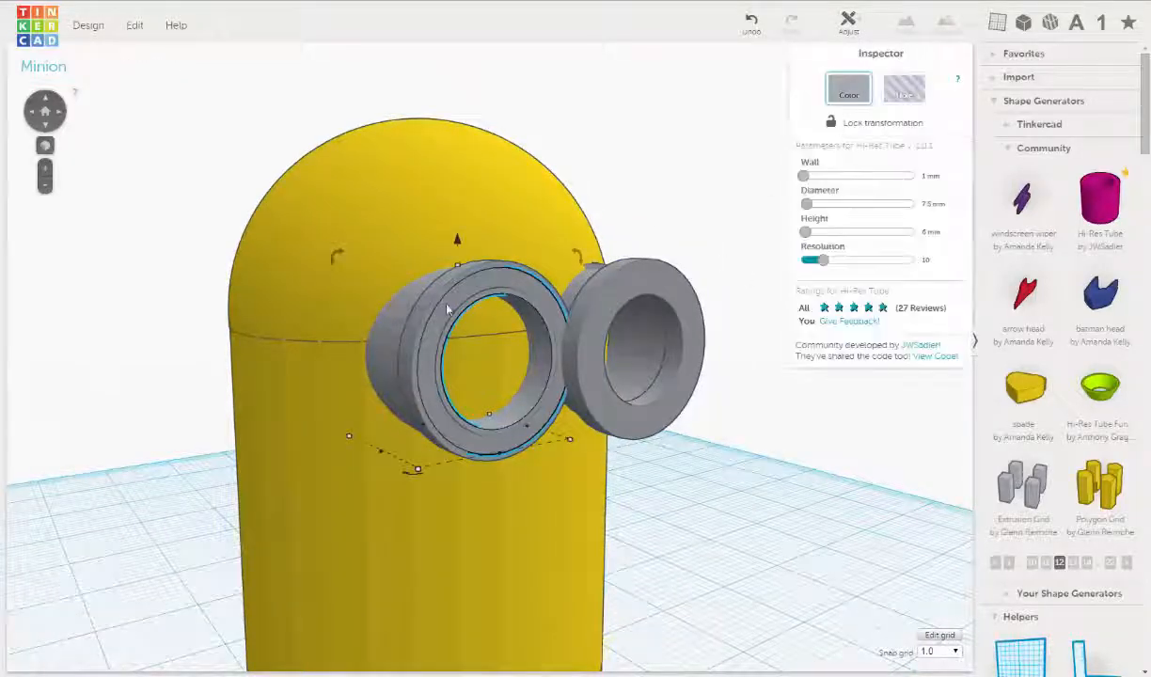
right_drag(447, 308, 765, 190)
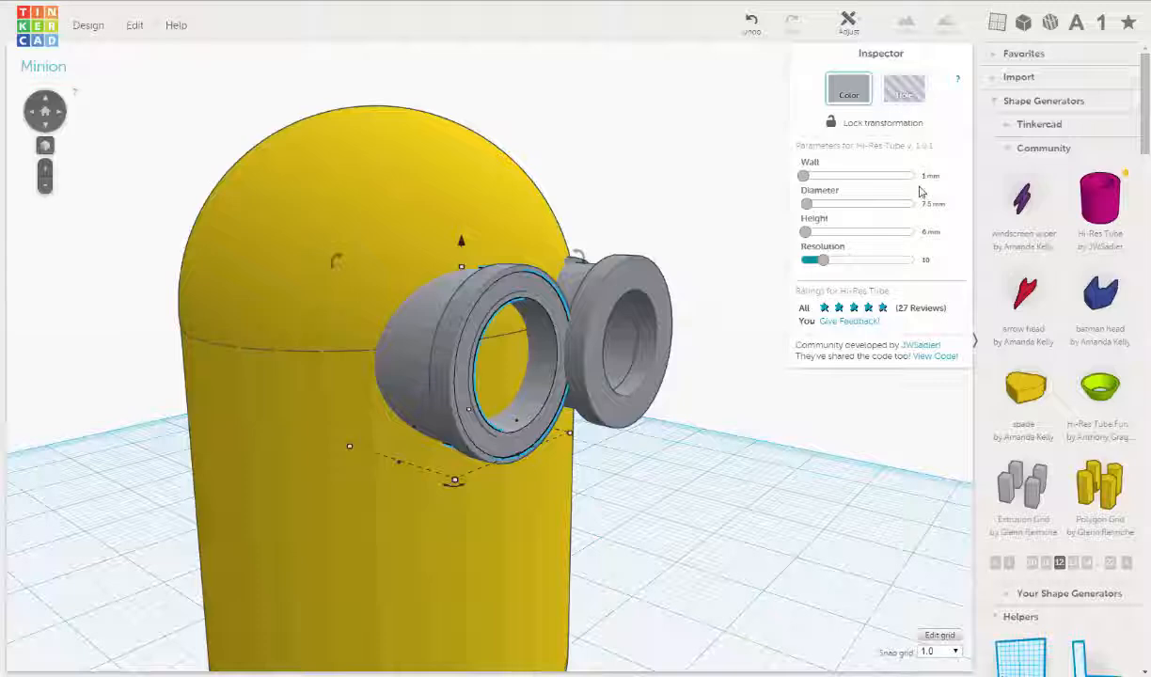
click(138, 29)
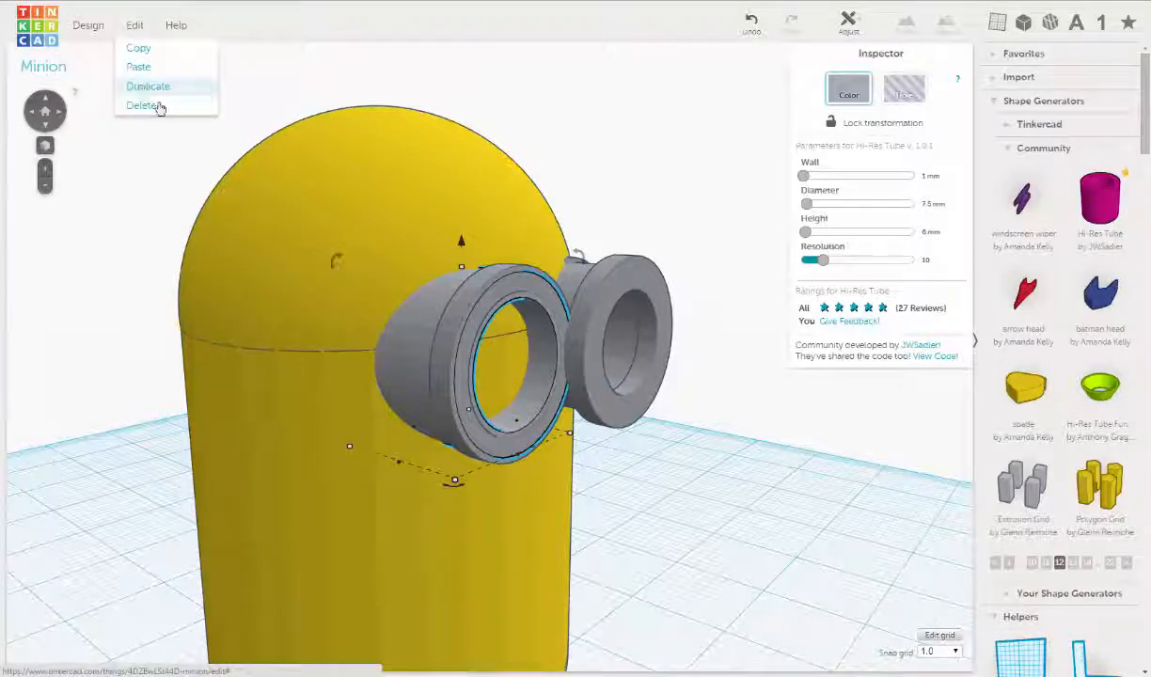
right_drag(416, 287, 509, 291)
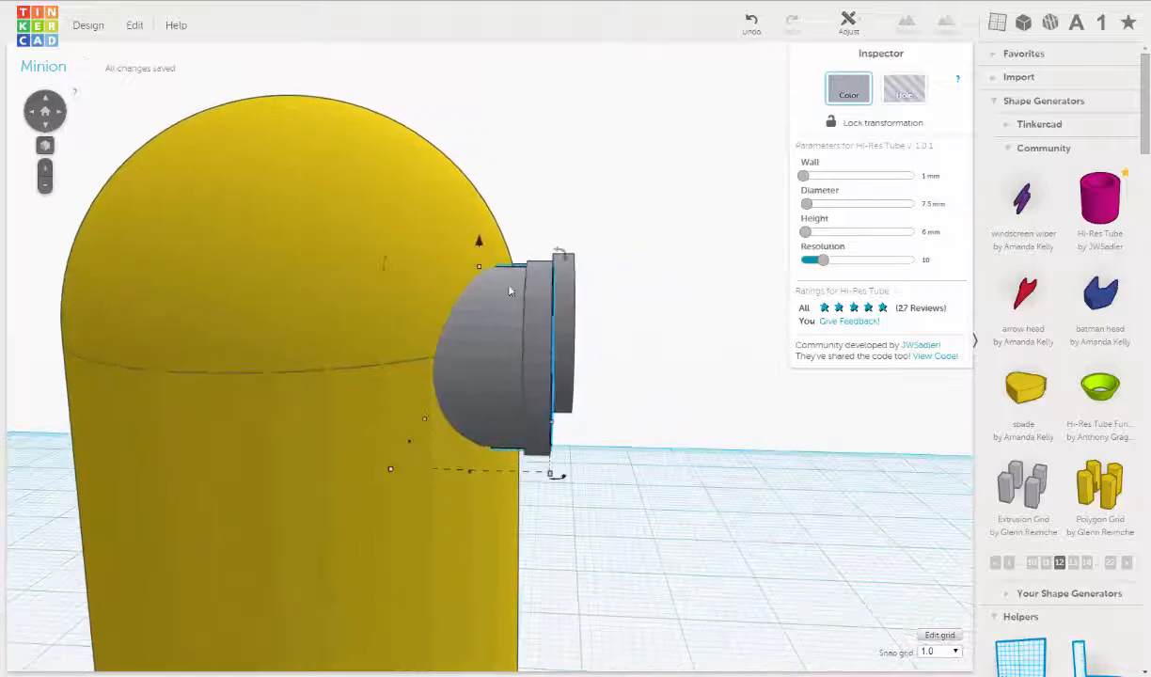
Set the copied tube's height to 2 mm and move it two grid steps forward along the goggle.
click(926, 232)
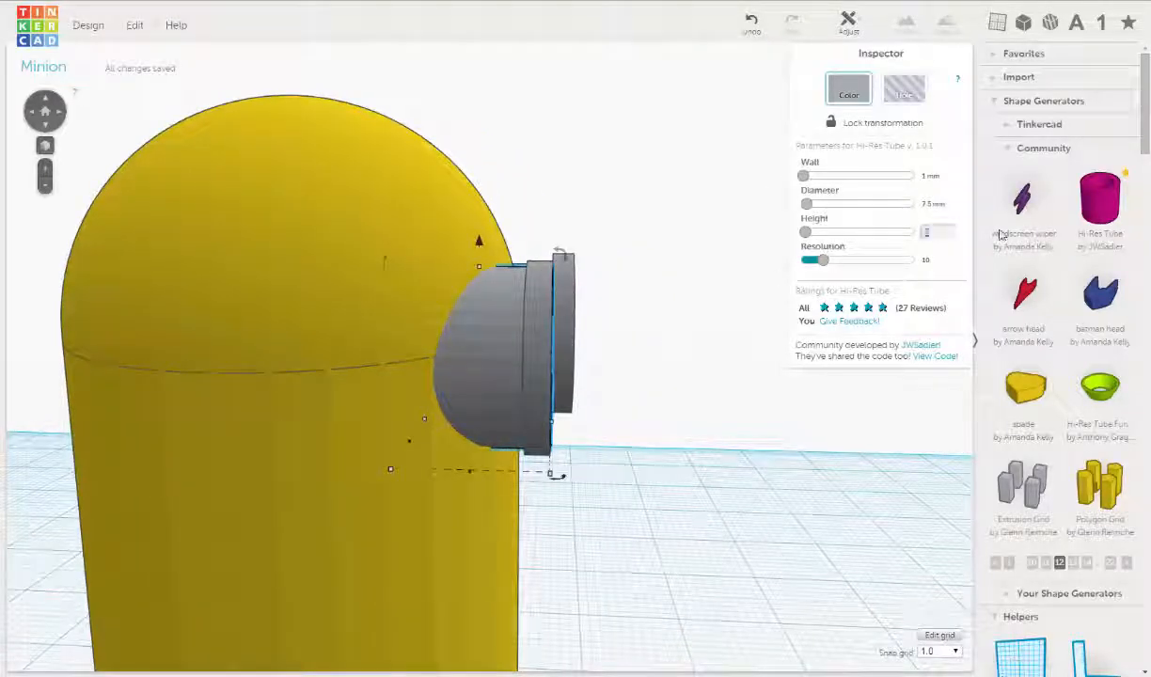
text(2)
key(Return)
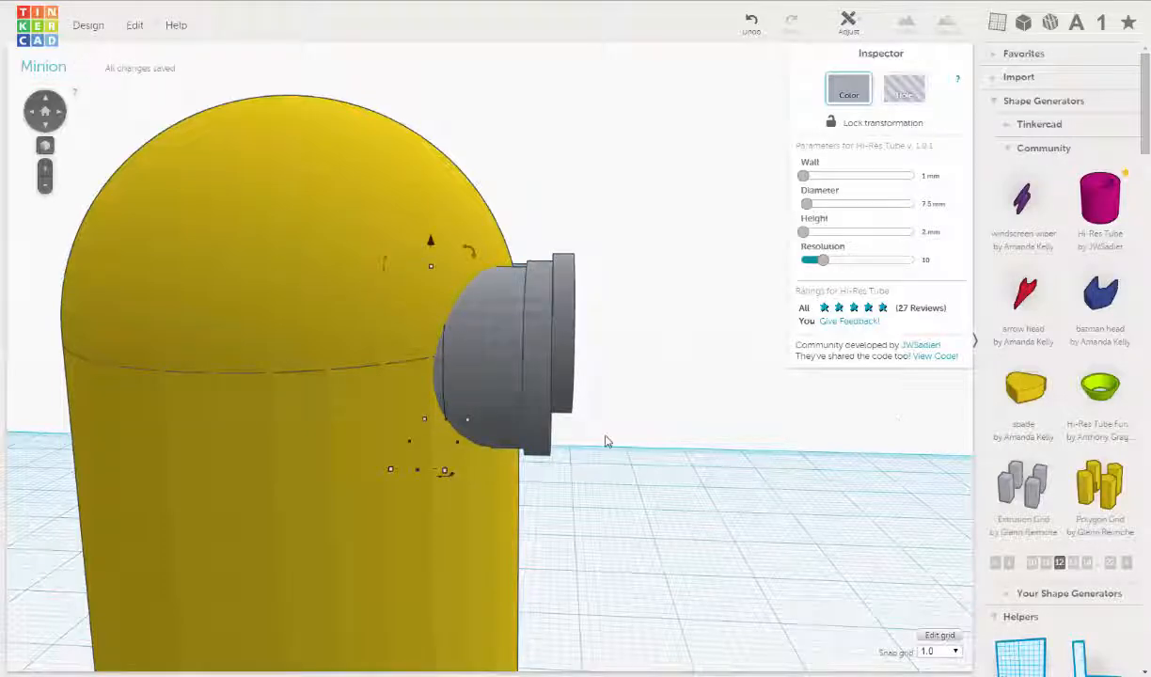
key(Right)
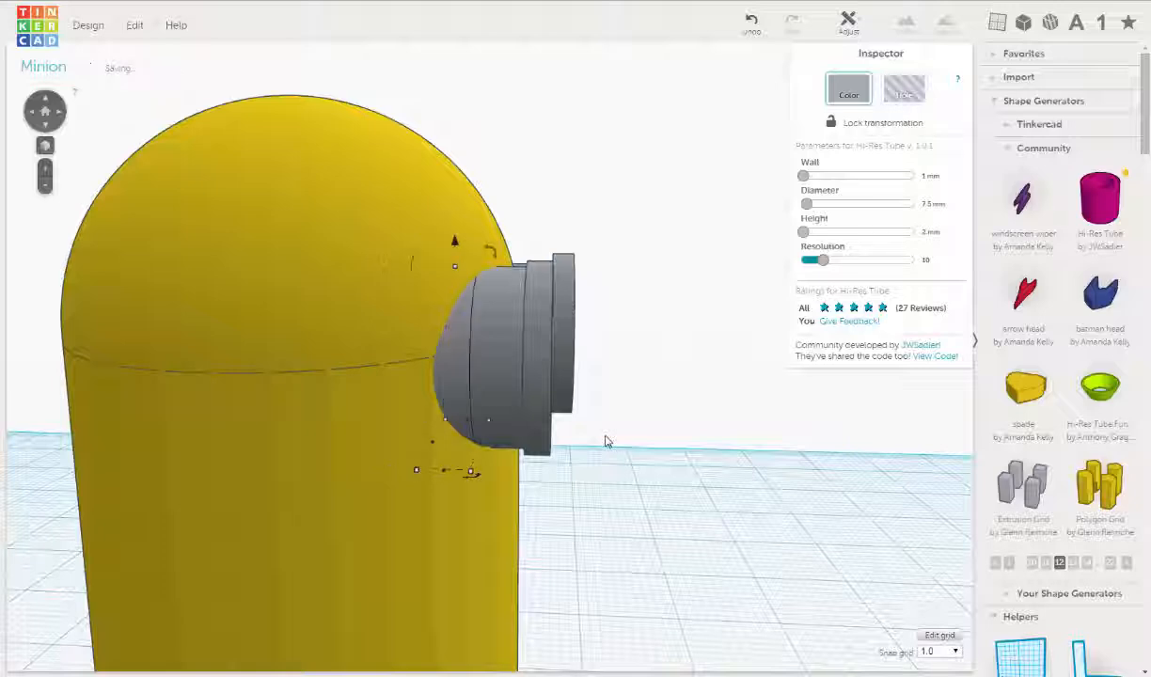
key(Right)
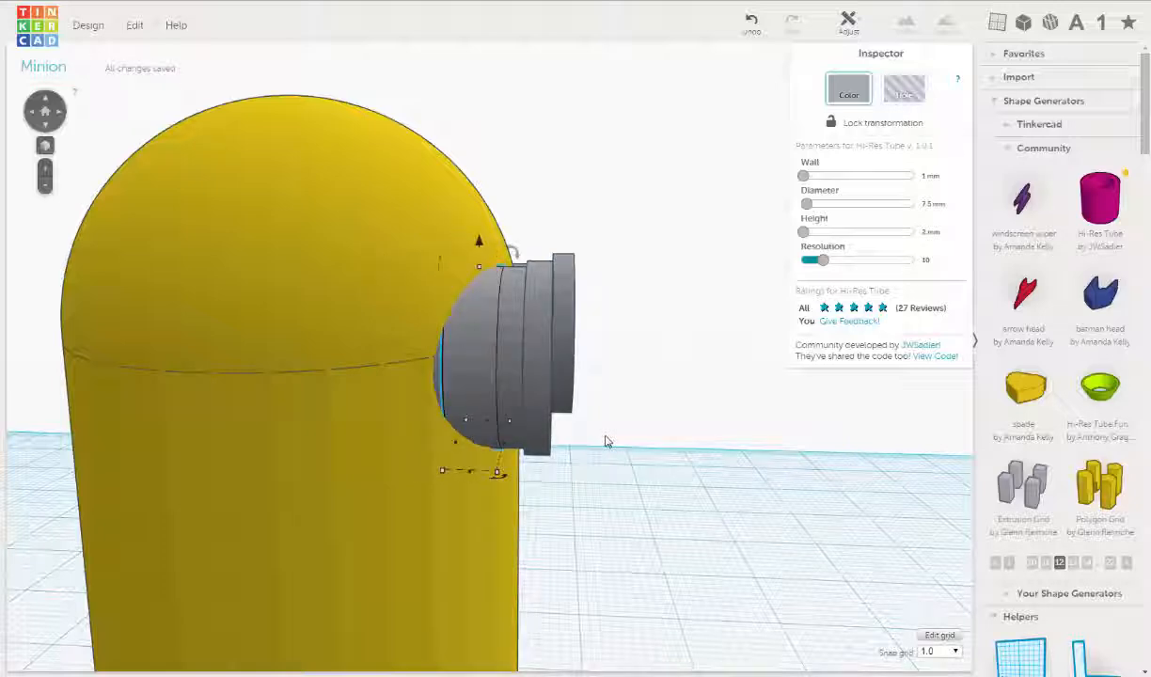
Set the copied tube's height to 3 mm and shift it back into the head.
click(925, 231)
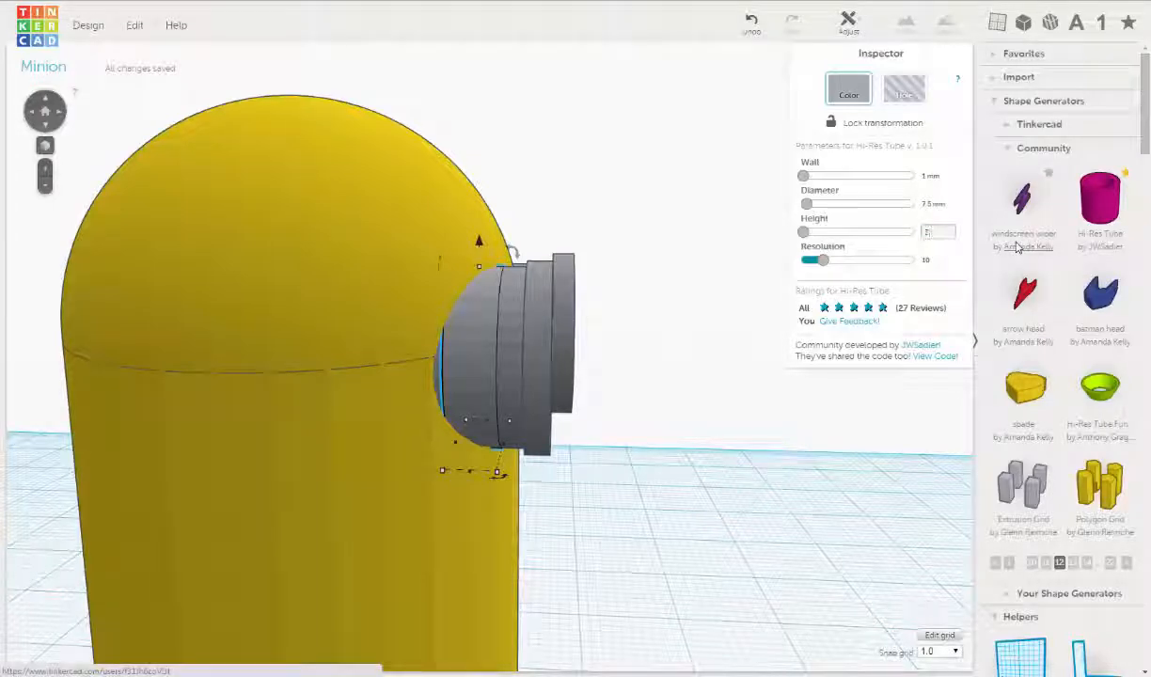
text(3)
key(Return)
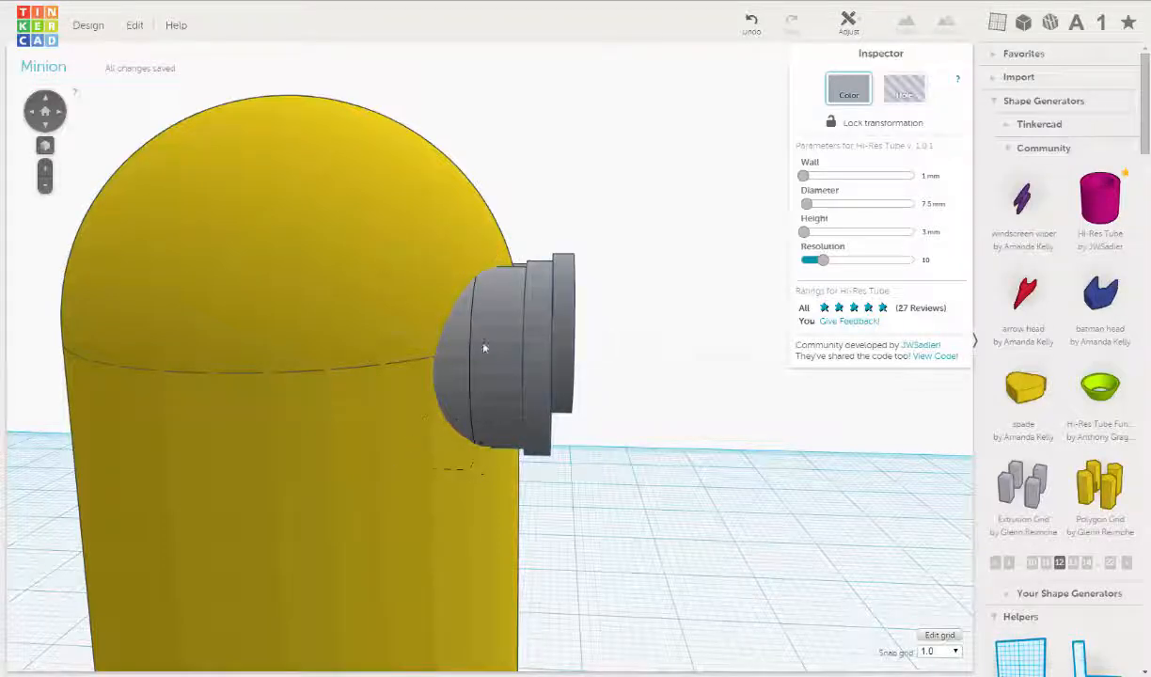
Set the diameter of the 3 mm long rear tube in the left goggle to 8 mm.
right_drag(482, 347, 503, 370)
scroll(503, 371, up, 2)
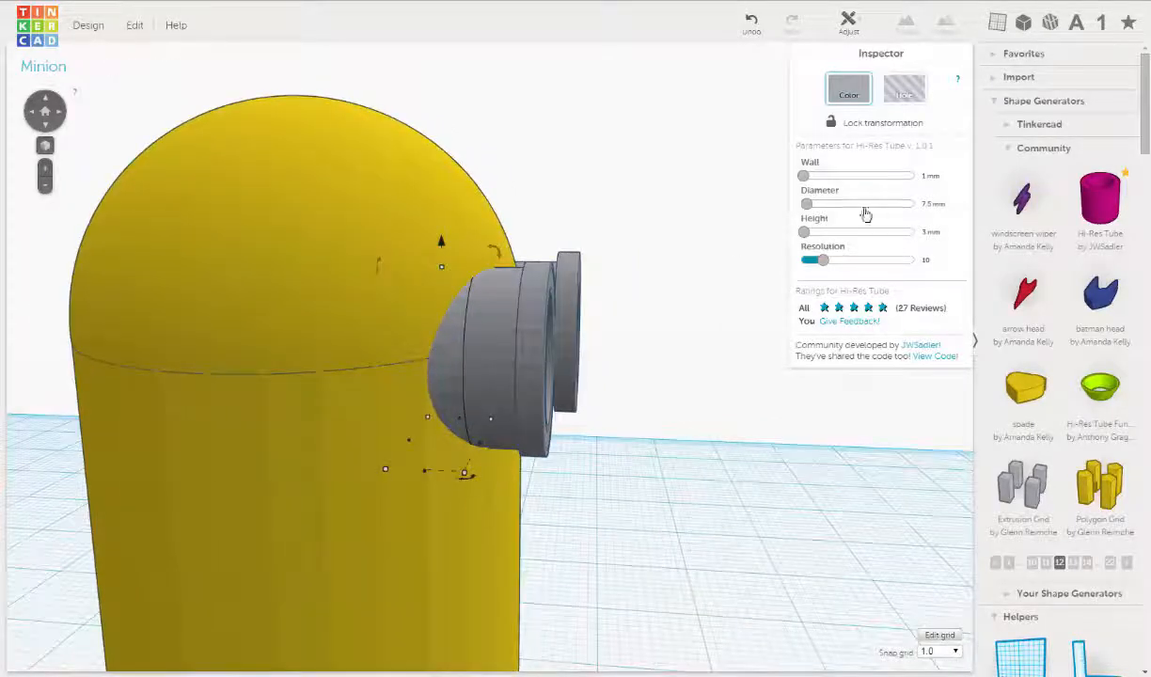
click(929, 203)
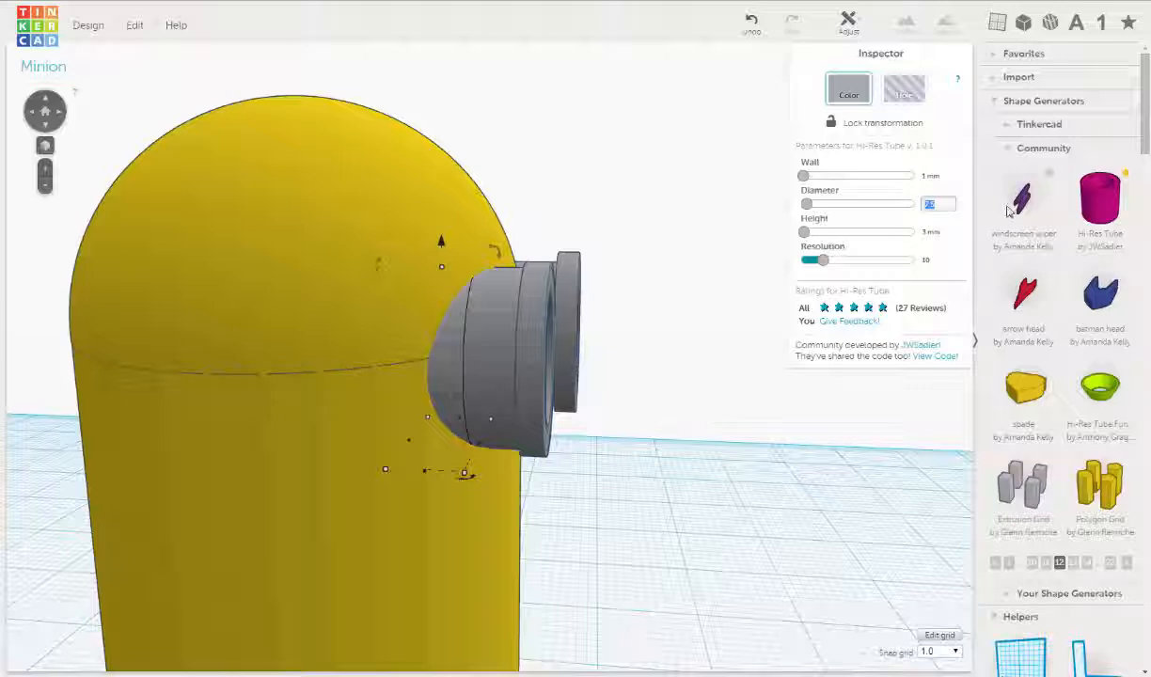
text(8)
key(Return)
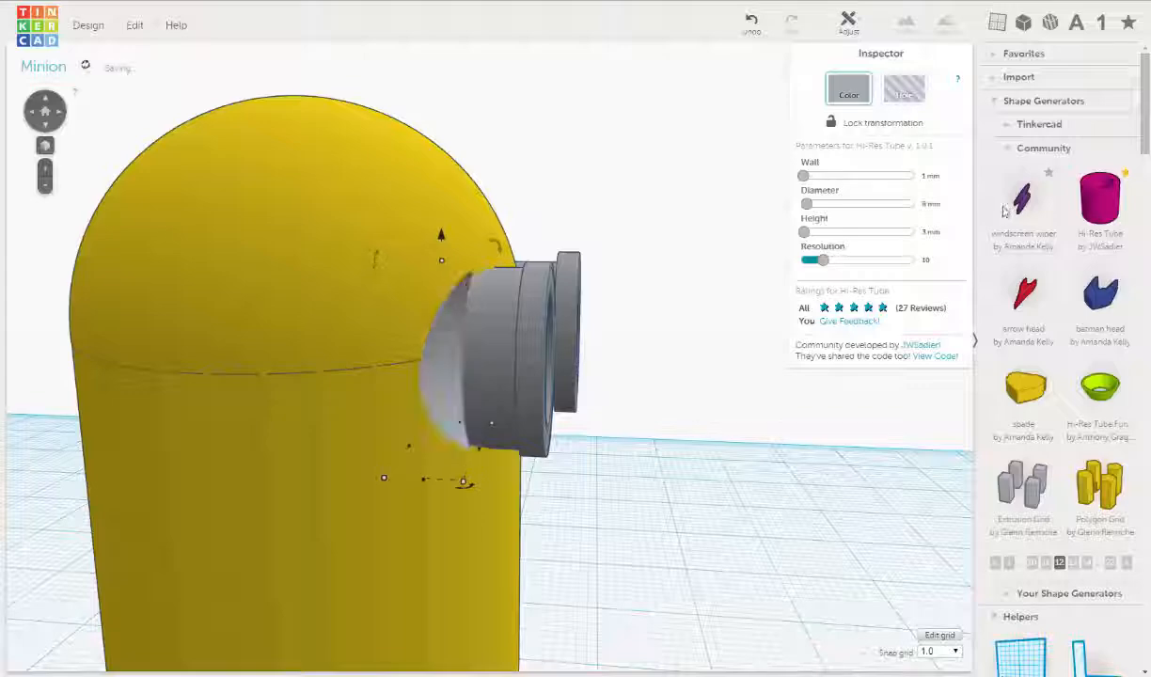
right_drag(606, 396, 317, 363)
scroll(503, 390, up, 3)
click(318, 363)
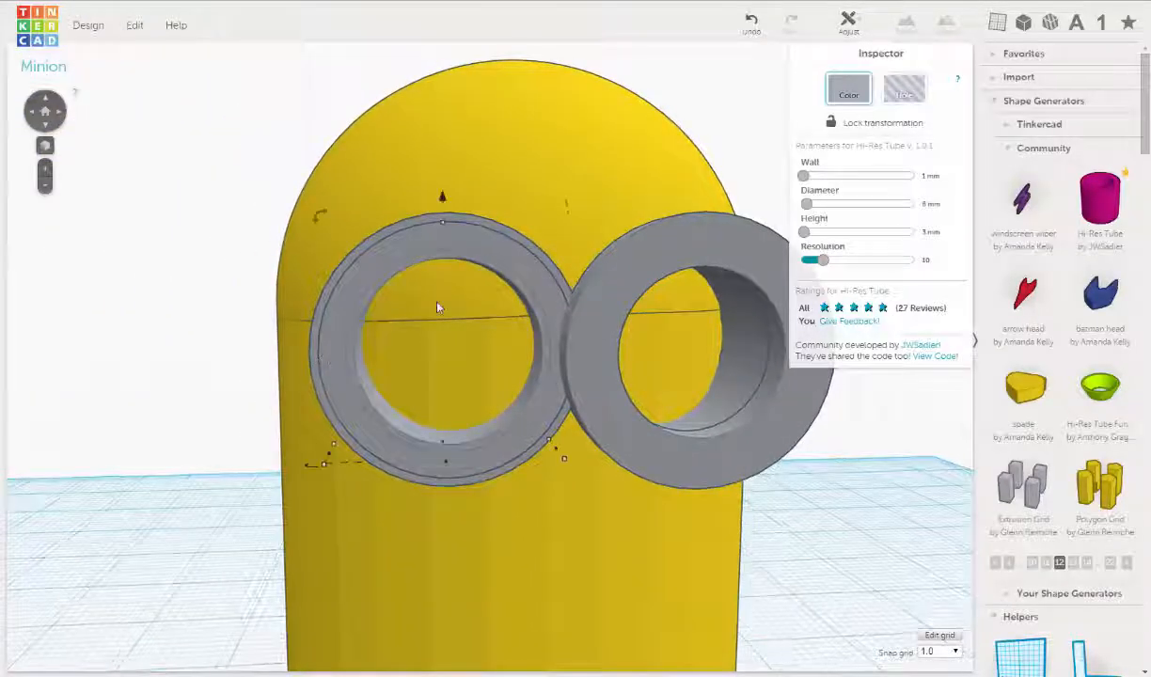
click(201, 246)
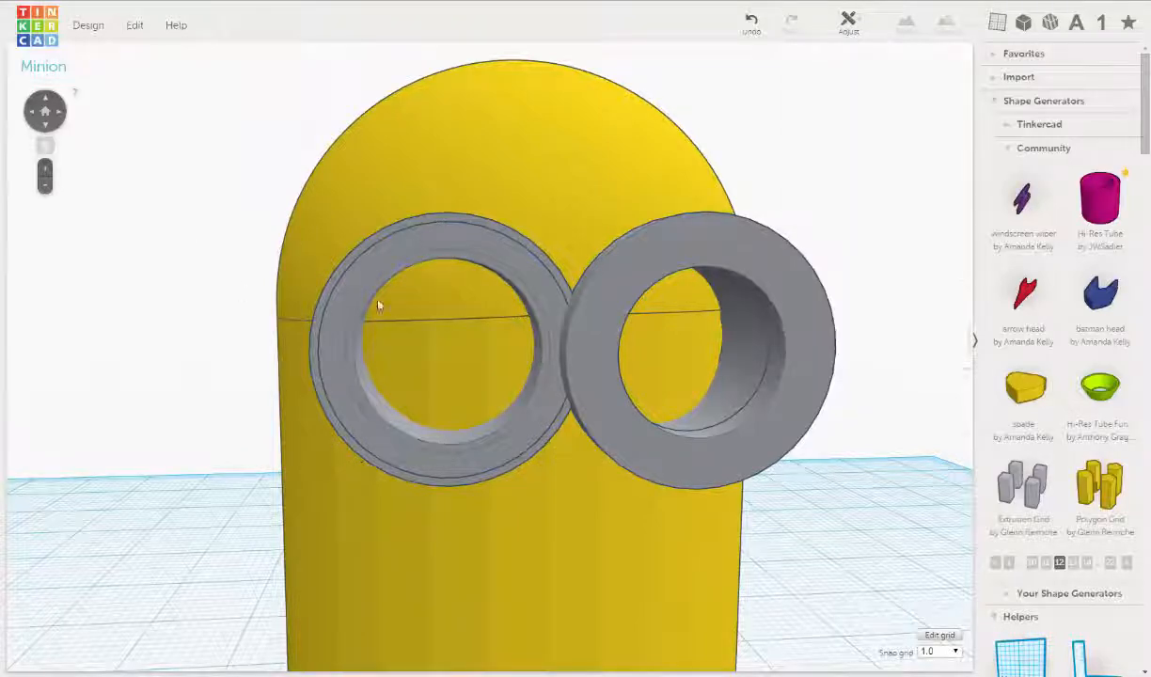
scroll(442, 314, down, 3)
right_drag(438, 336, 494, 315)
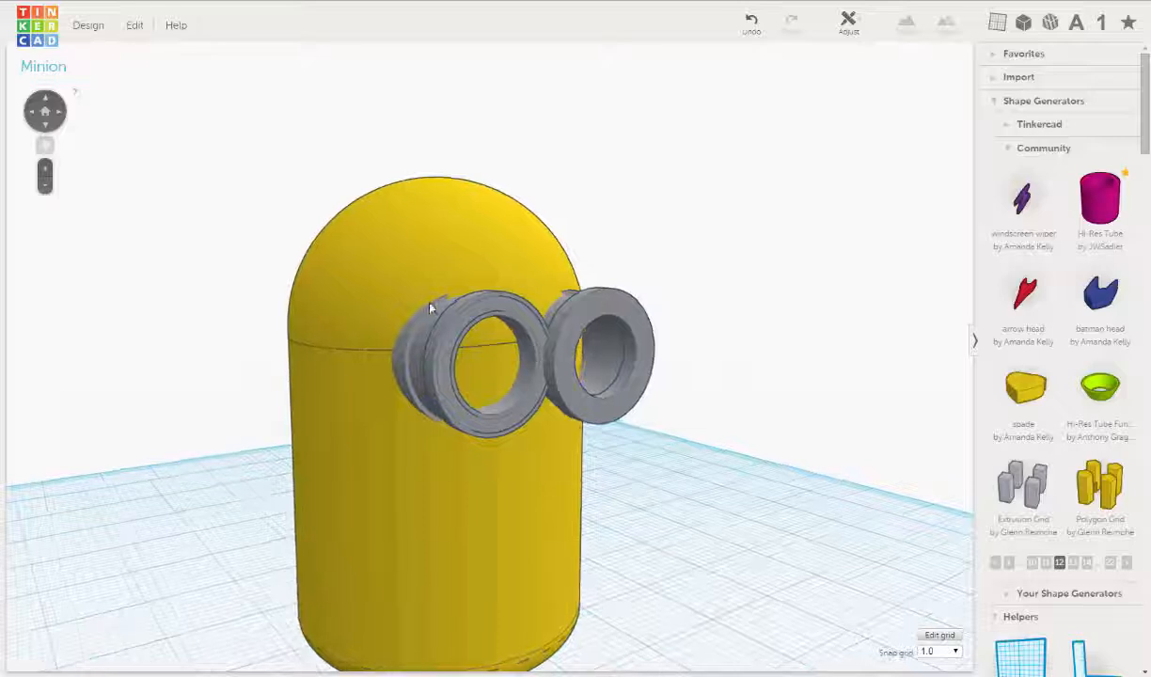
Set the snap grid to 0.25 and try the left goggle's front ring one grid step back and forward again.
click(489, 299)
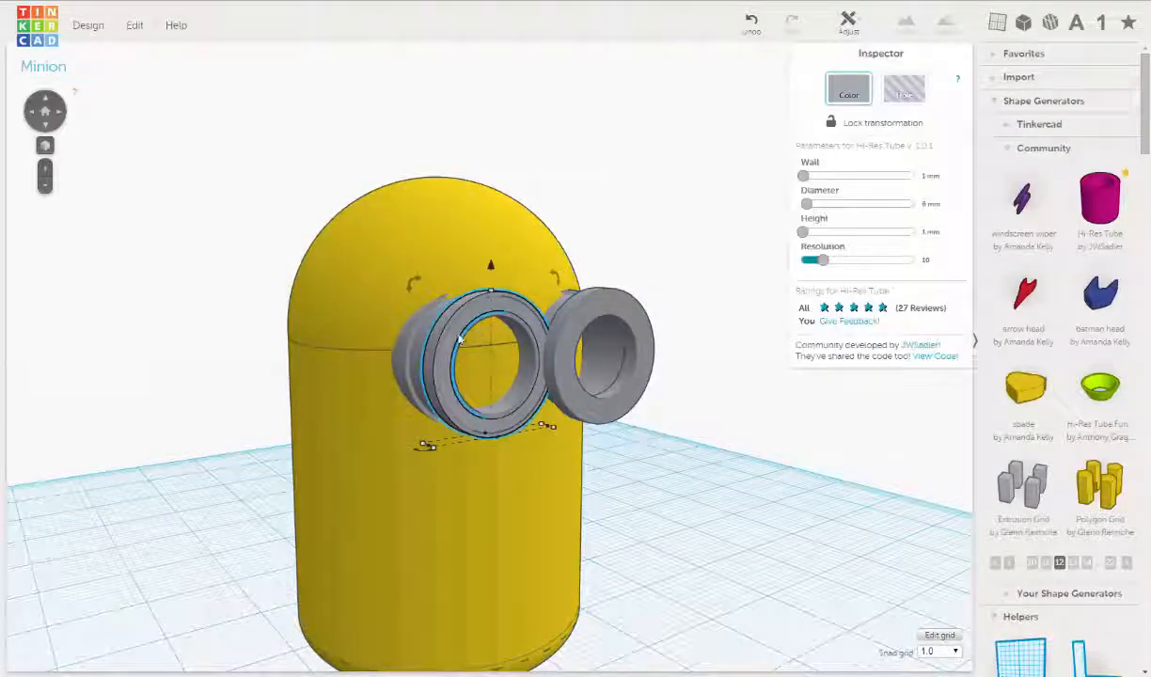
right_drag(427, 342, 513, 342)
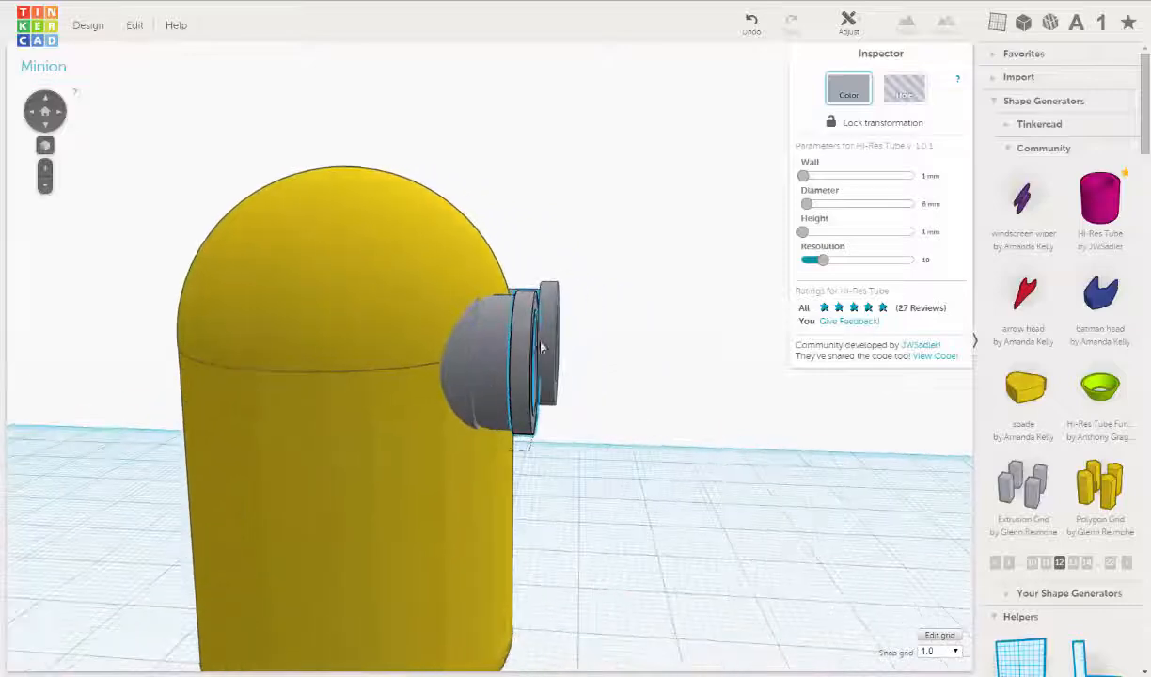
scroll(514, 343, up, 2)
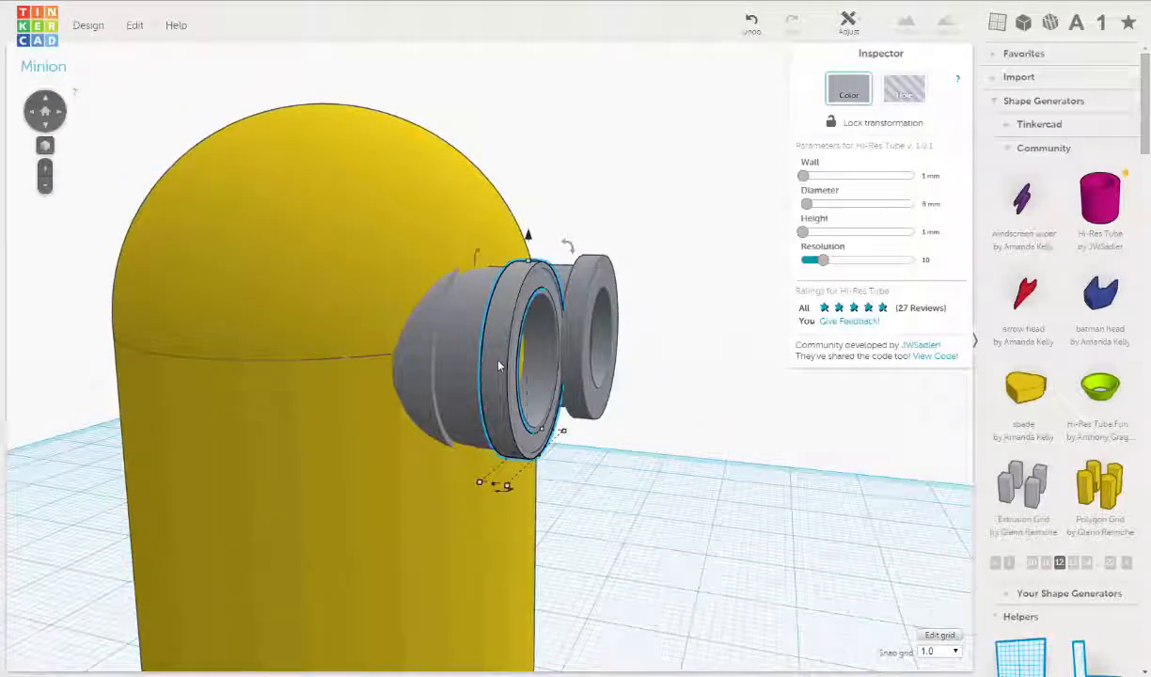
right_drag(477, 317, 436, 307)
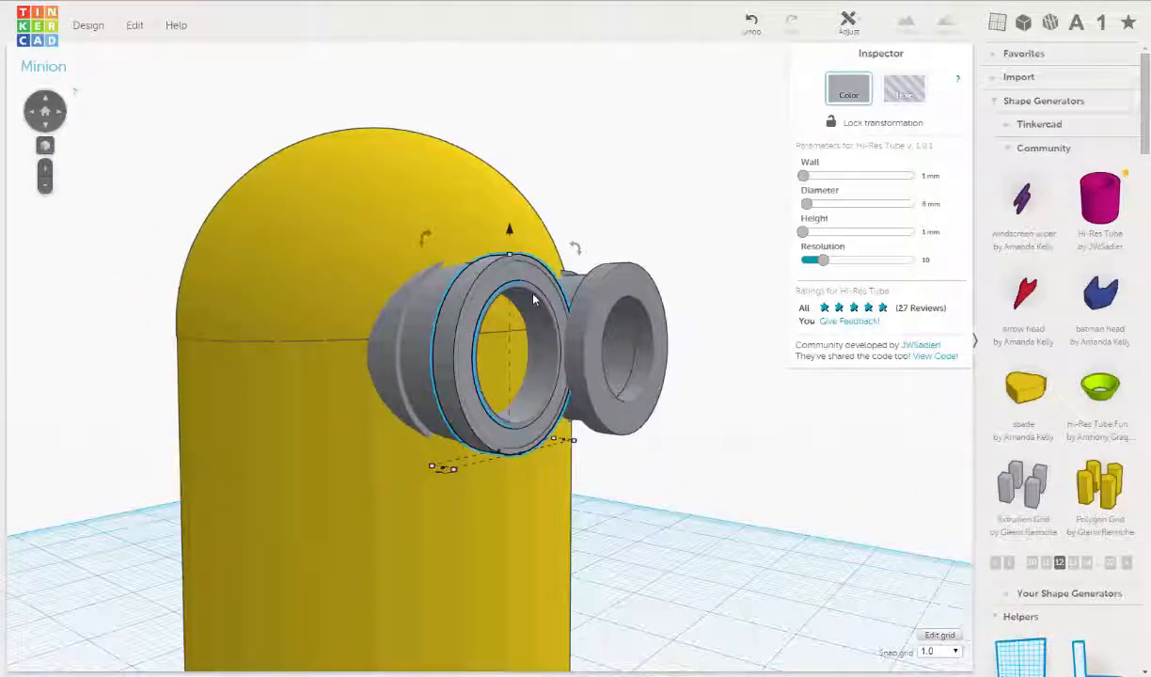
right_drag(533, 299, 630, 309)
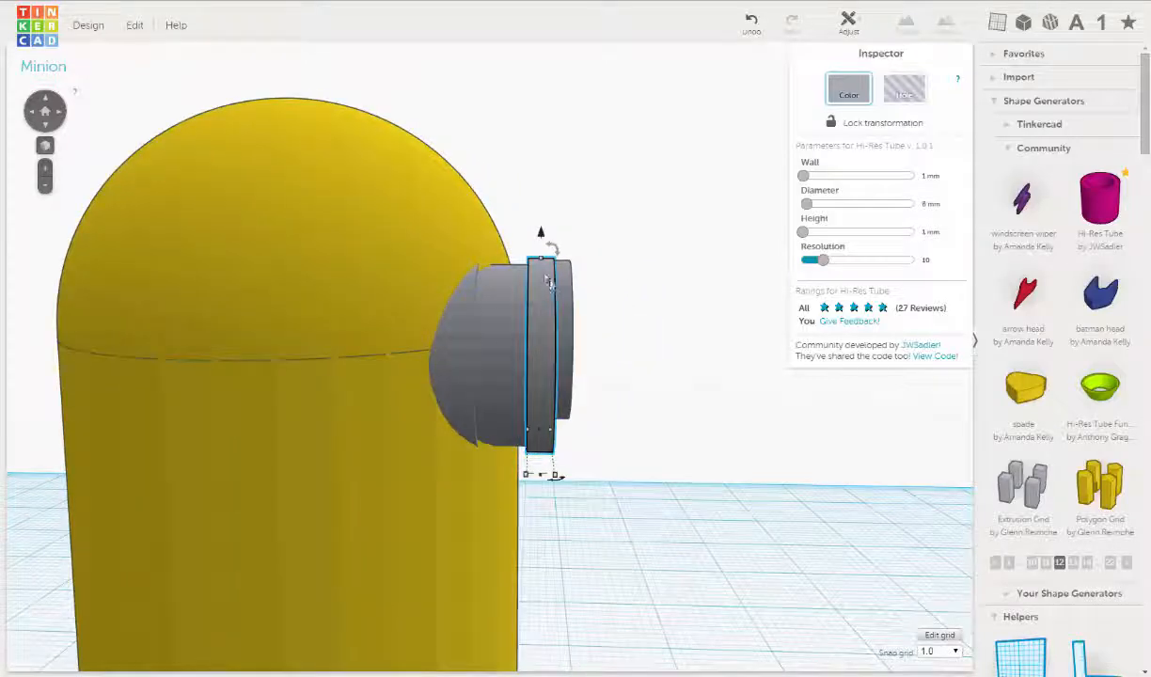
click(955, 650)
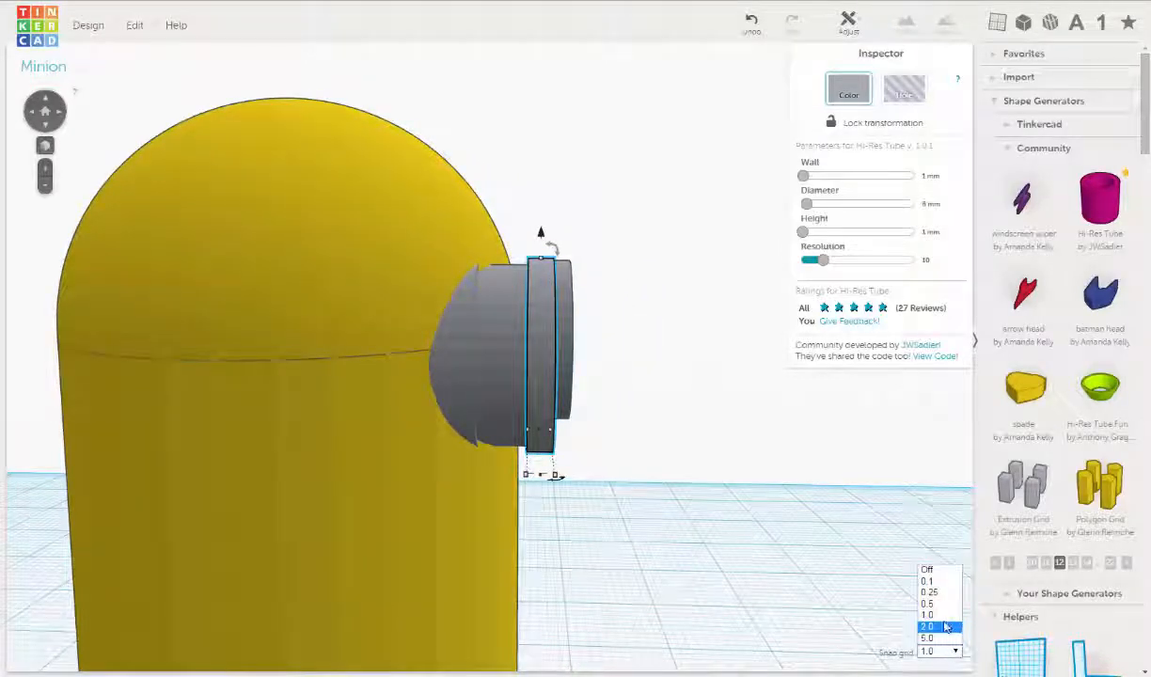
click(948, 591)
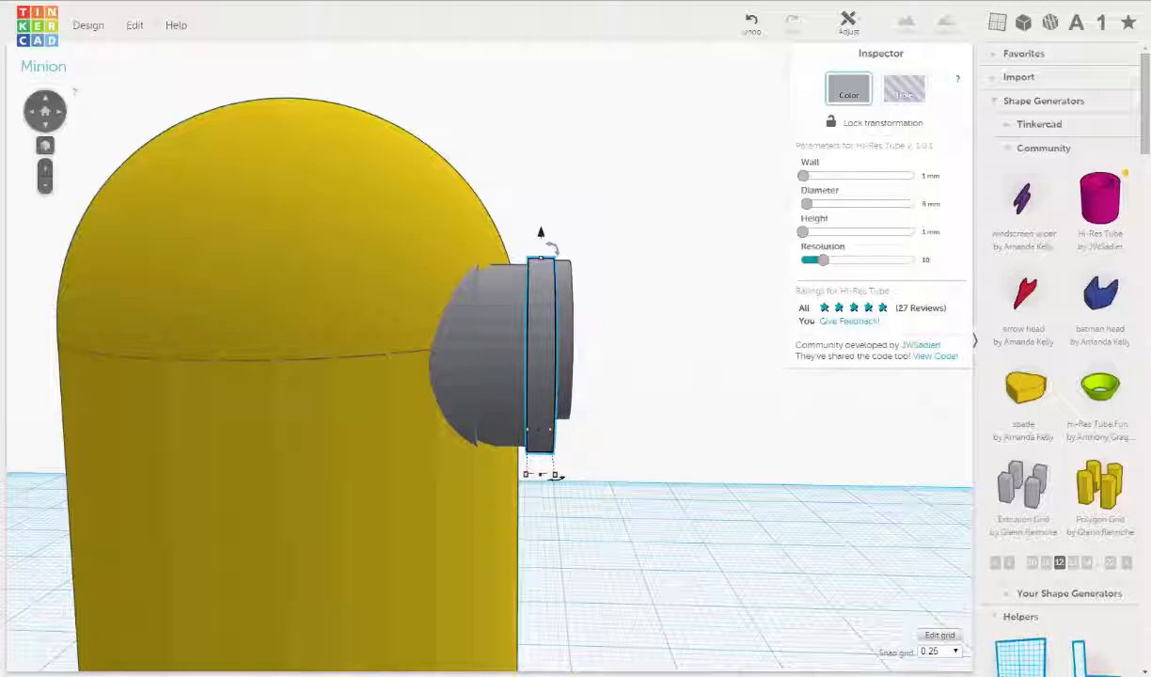
key(Left)
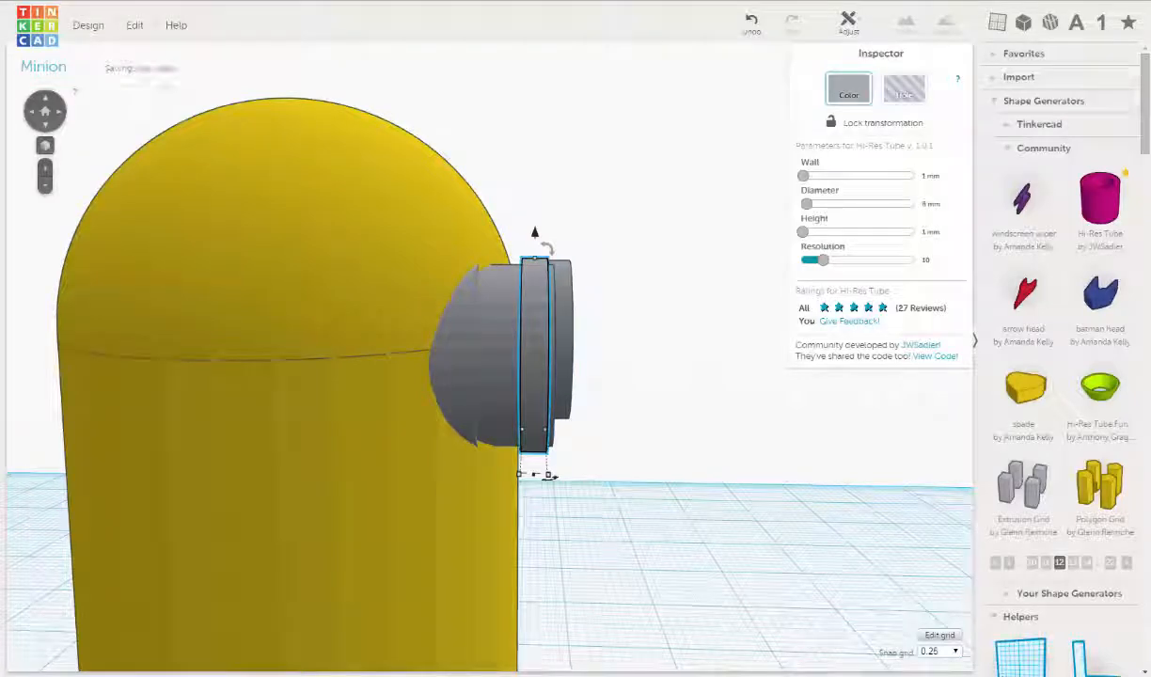
key(Right)
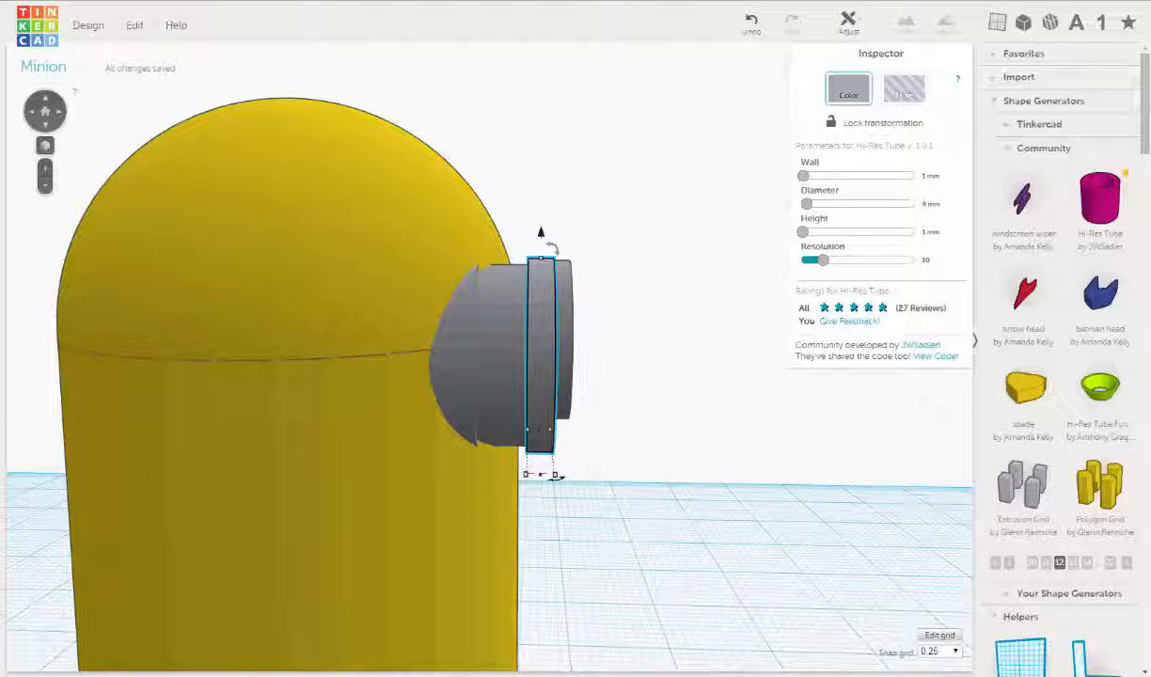
Nudge the left goggle's 6 mm long inner tube one 0.25 grid step back toward the head.
click(496, 337)
key(Left)
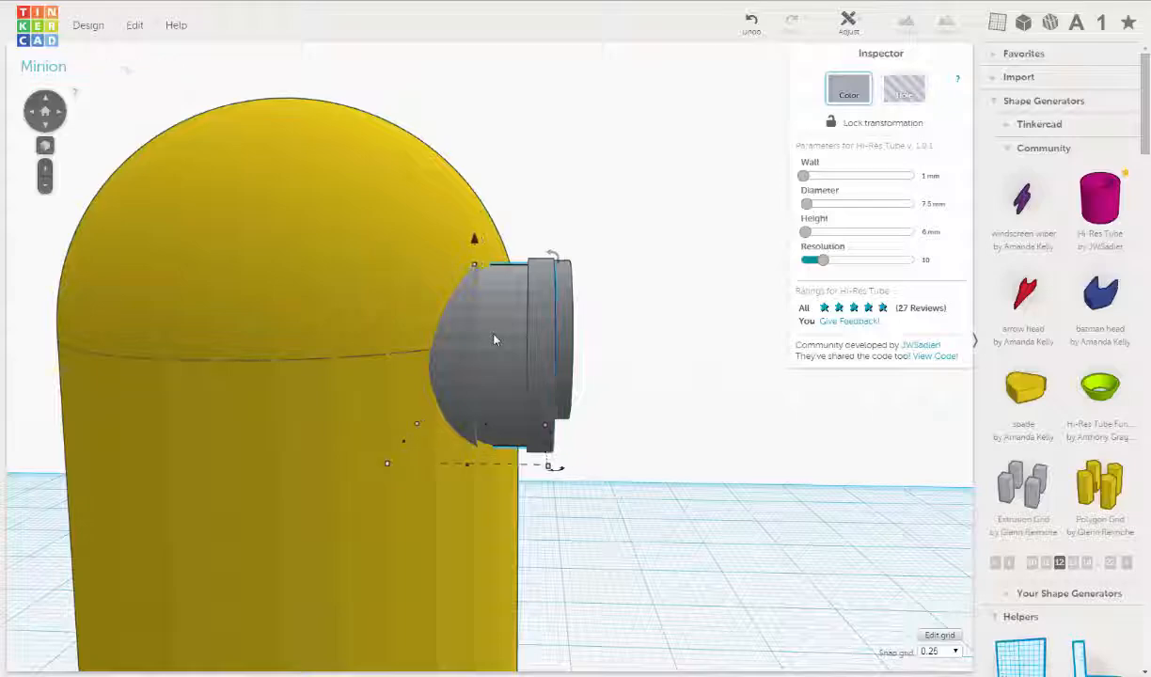
right_drag(618, 350, 555, 317)
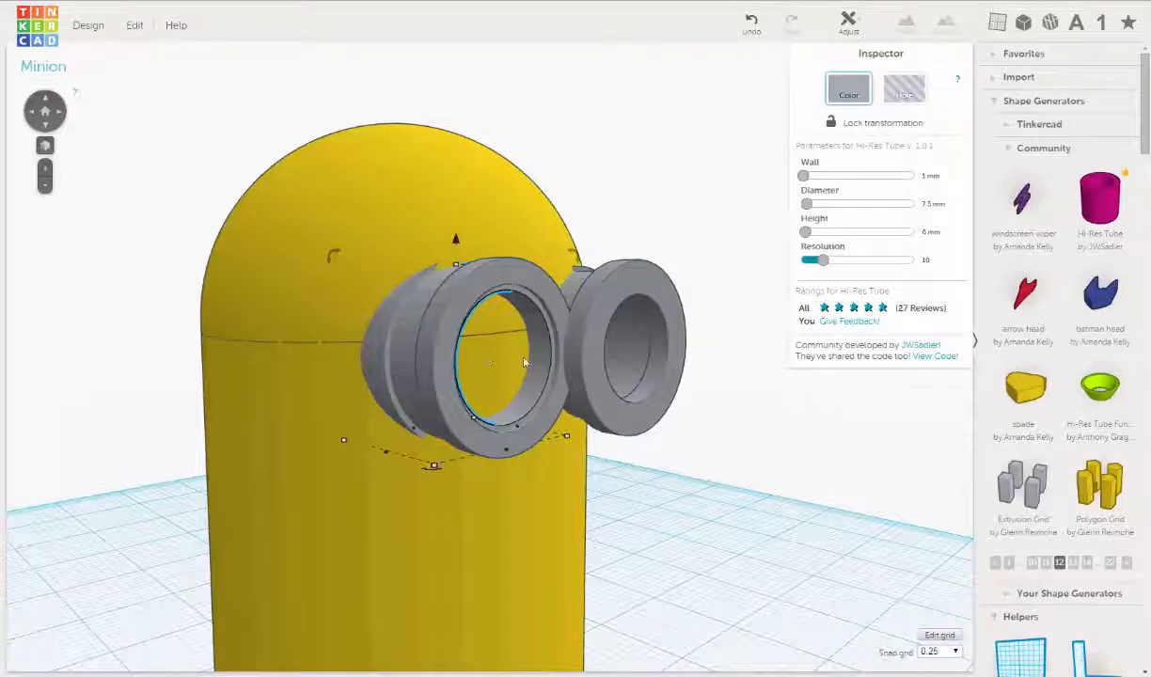
right_drag(524, 362, 563, 365)
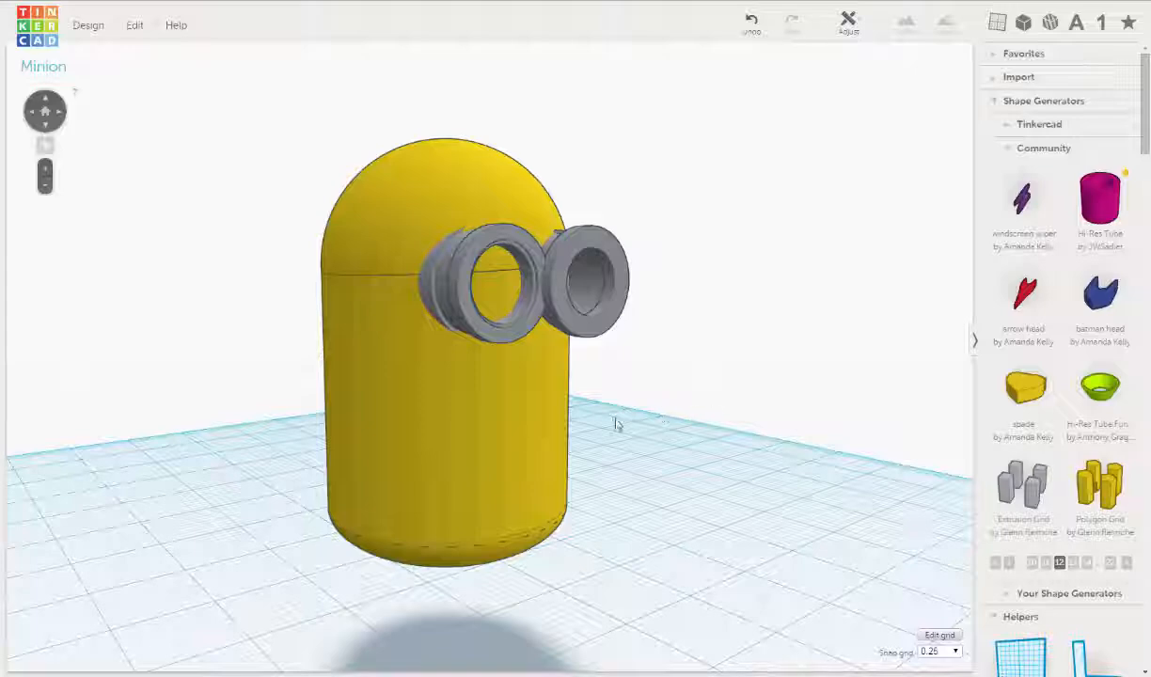
Select the left goggle's tubes together and move them three 0.25 grid steps forward, away from the head.
right_drag(466, 317, 514, 355)
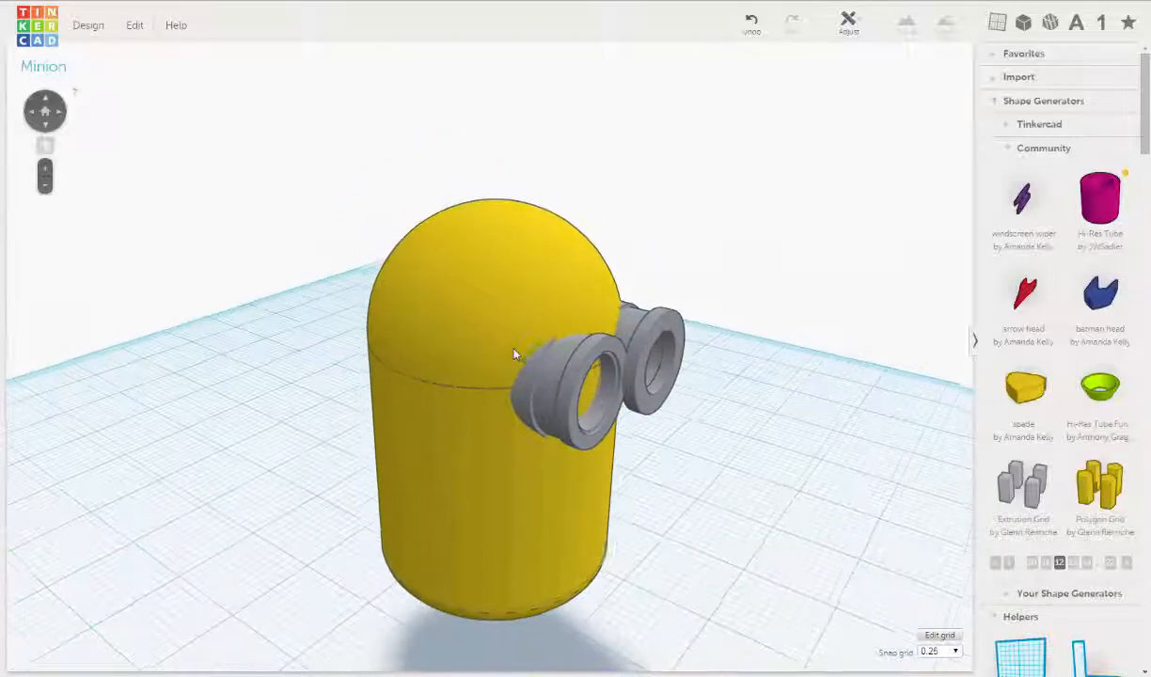
scroll(555, 398, up, 4)
click(583, 380)
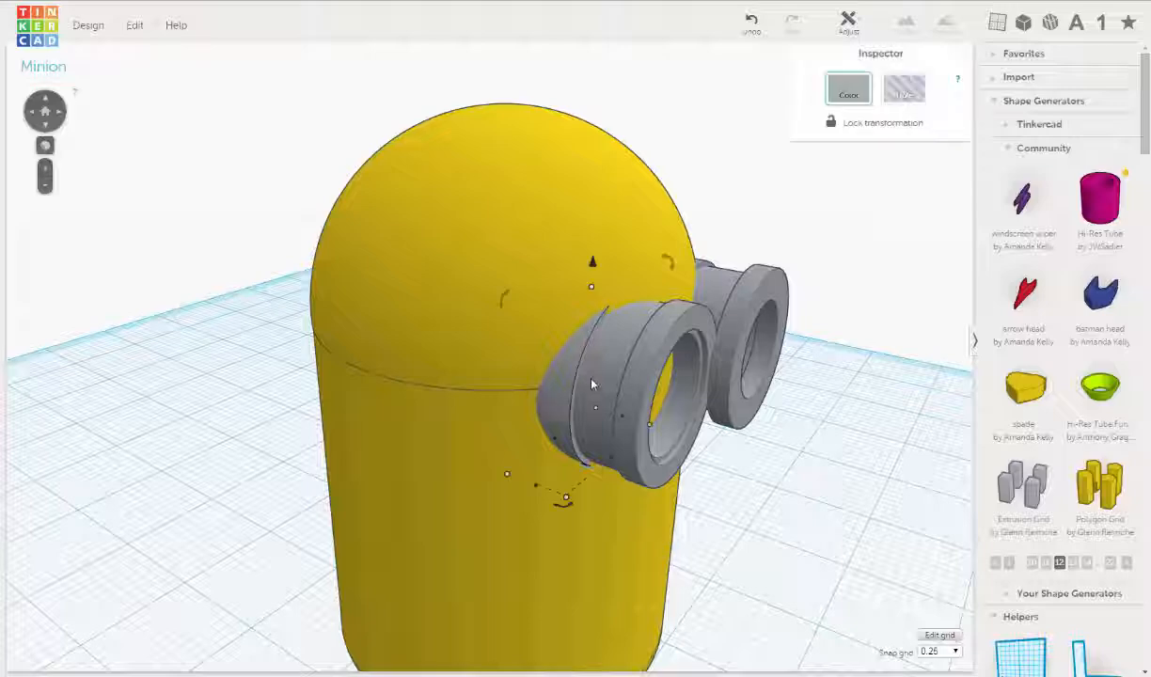
shift+click(646, 373)
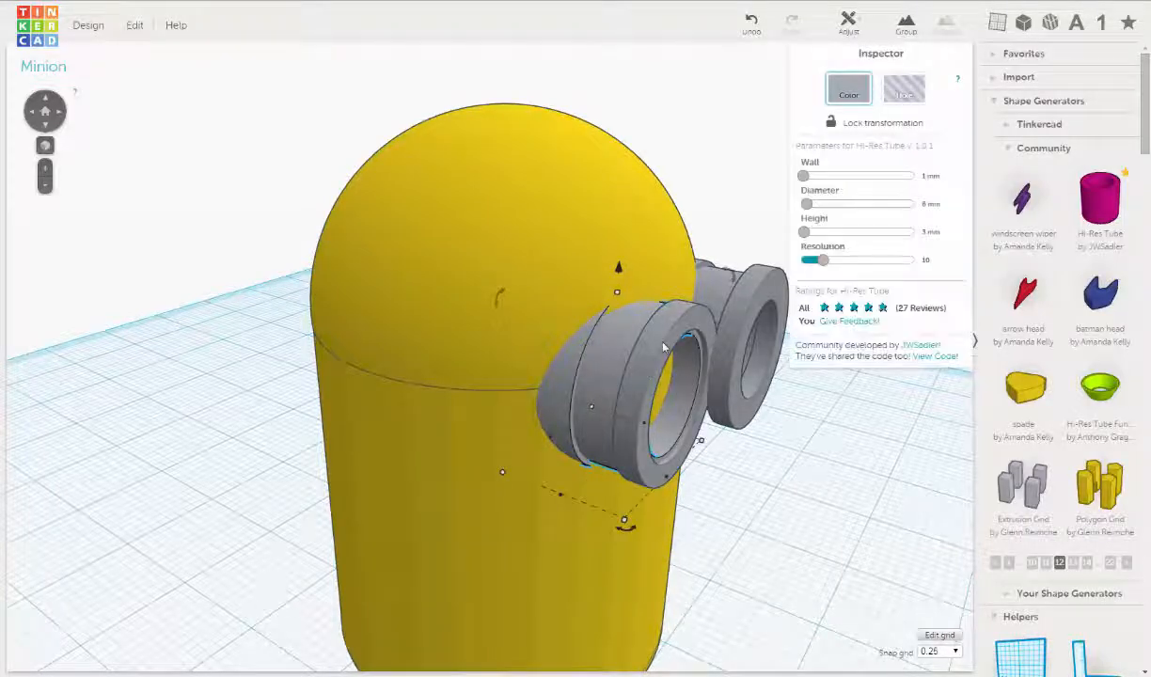
right_drag(663, 347, 611, 342)
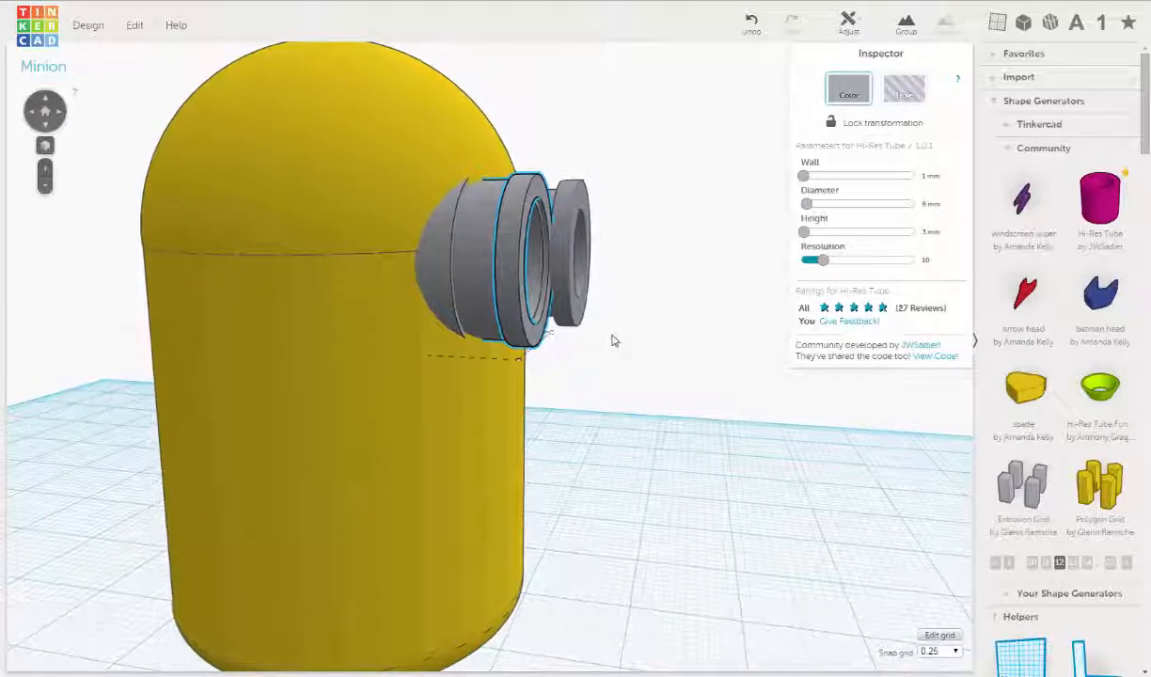
key(Right)
key(Right)
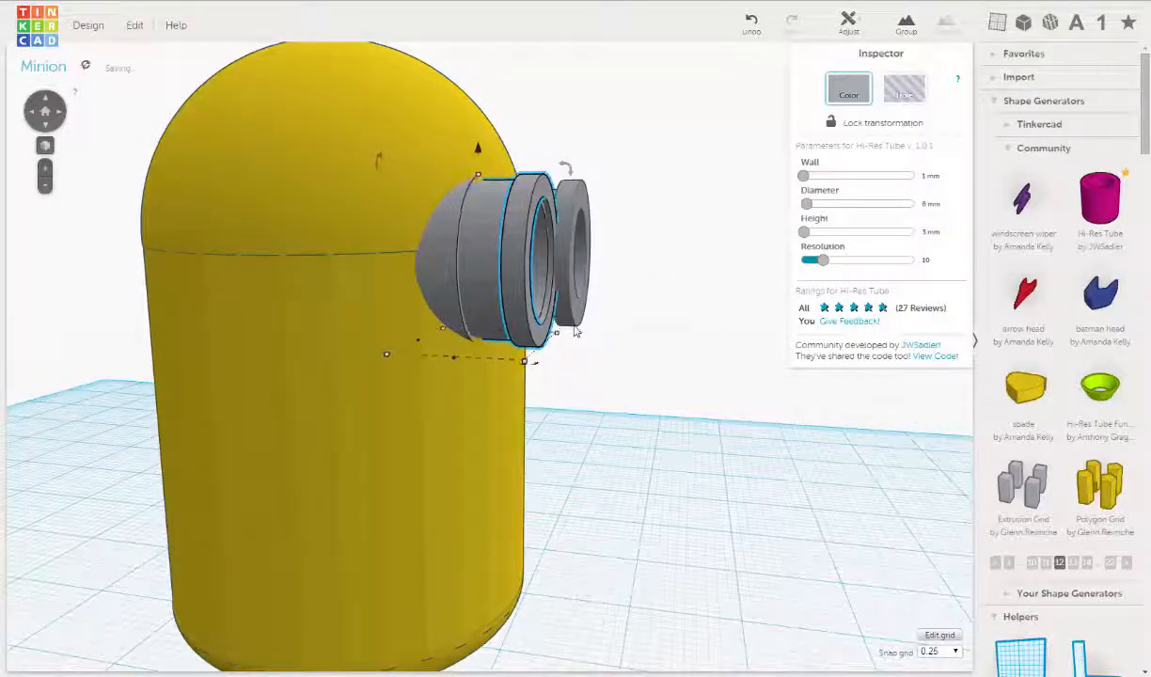
key(Right)
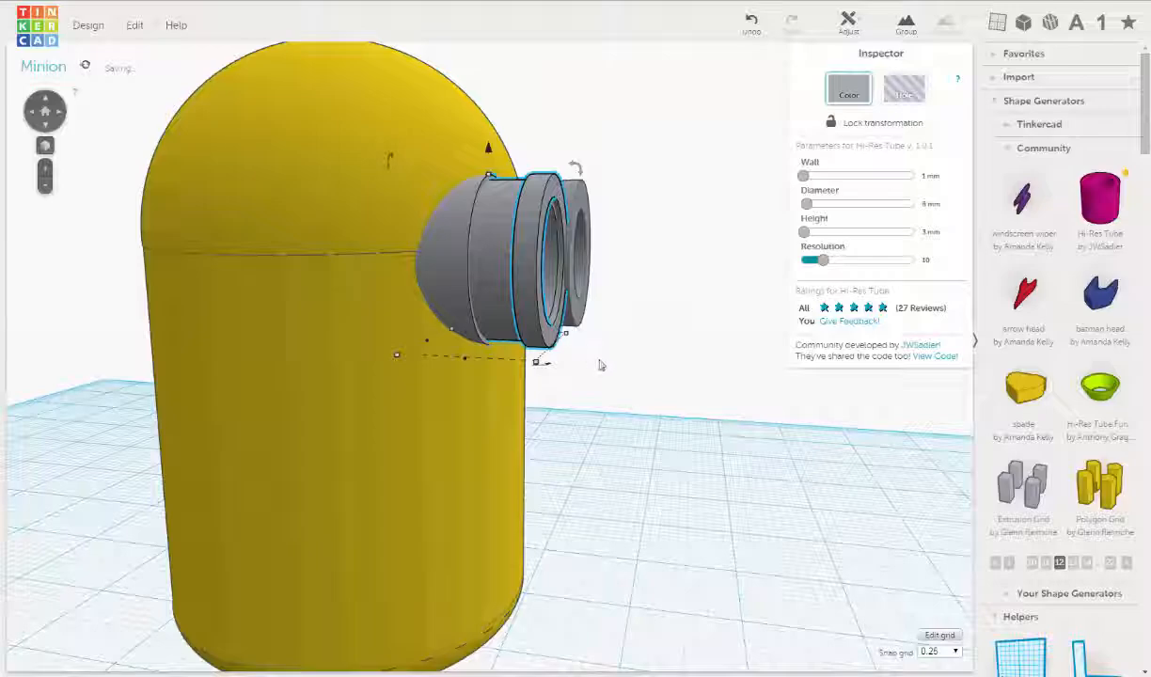
right_drag(627, 354, 498, 311)
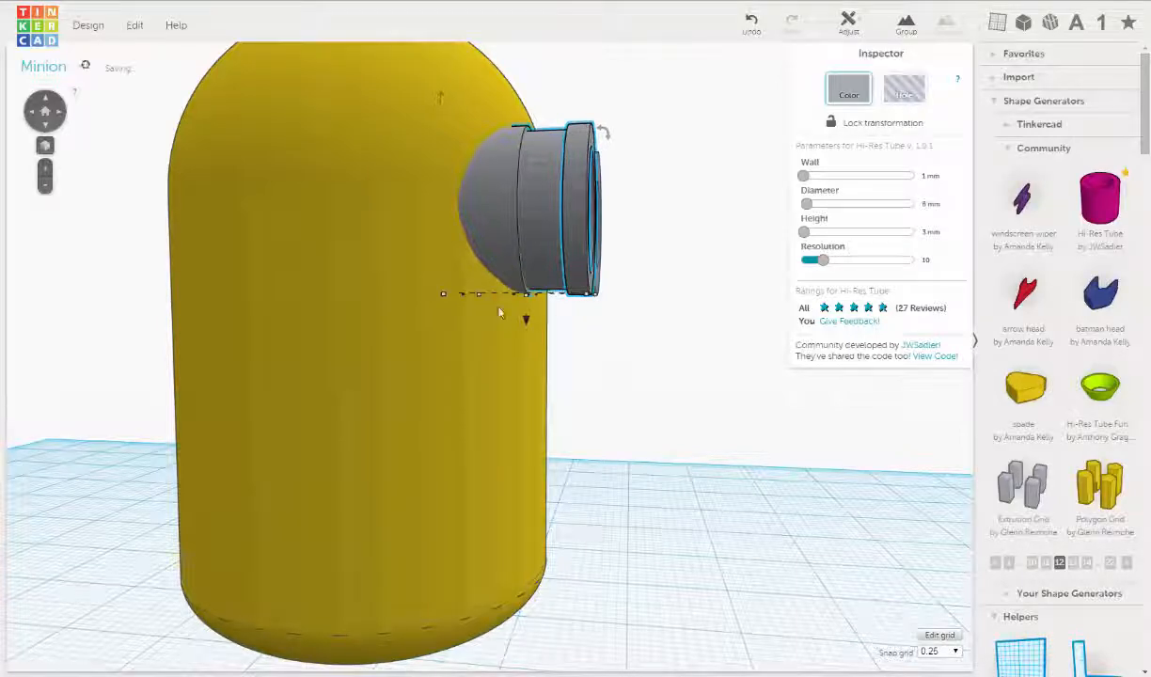
right_drag(583, 347, 449, 408)
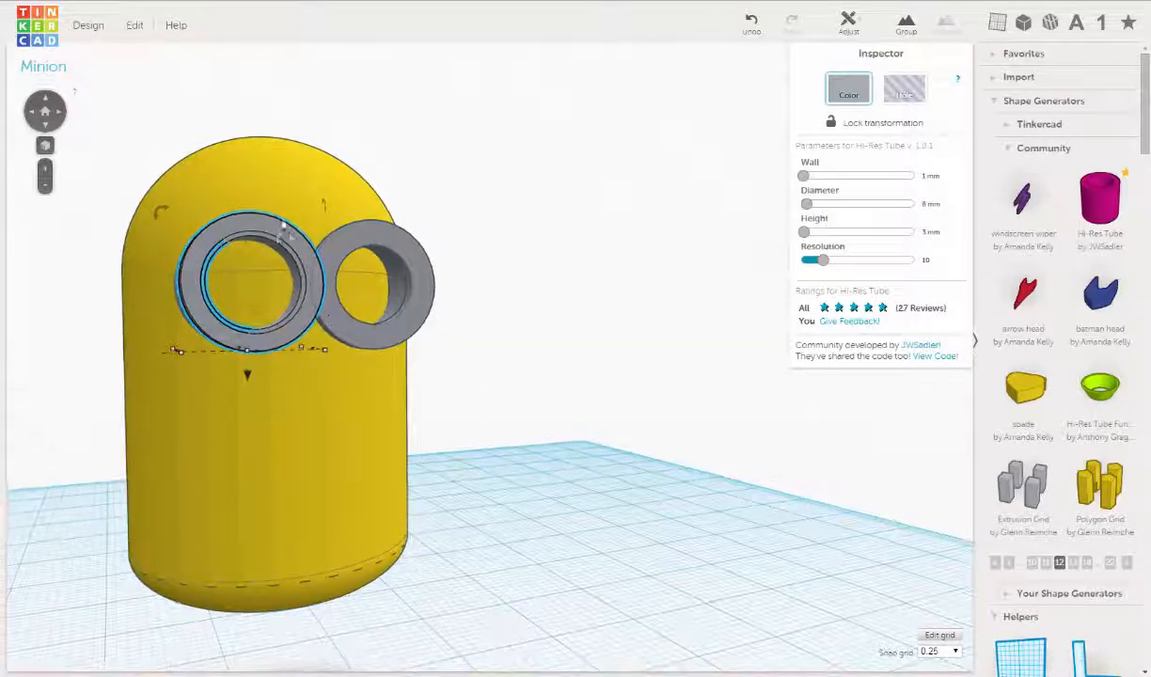
right_drag(272, 247, 501, 346)
click(681, 305)
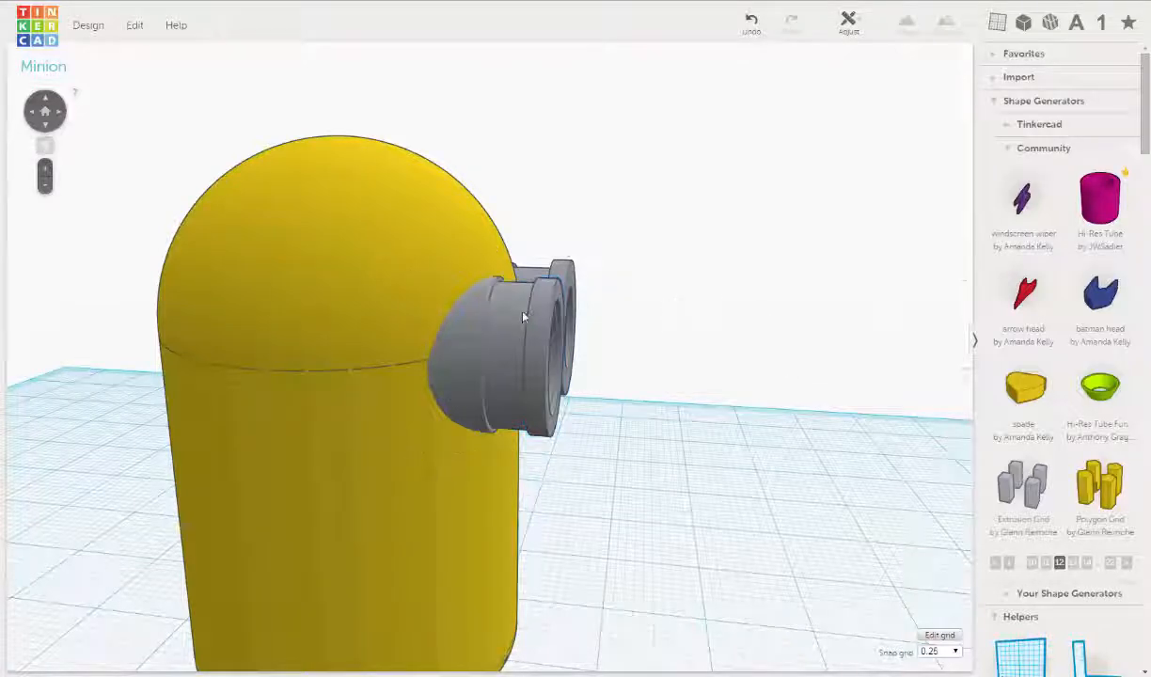
Try a wall thickness of 0.5 mm on the left goggle's 6 mm long inner tube.
click(513, 314)
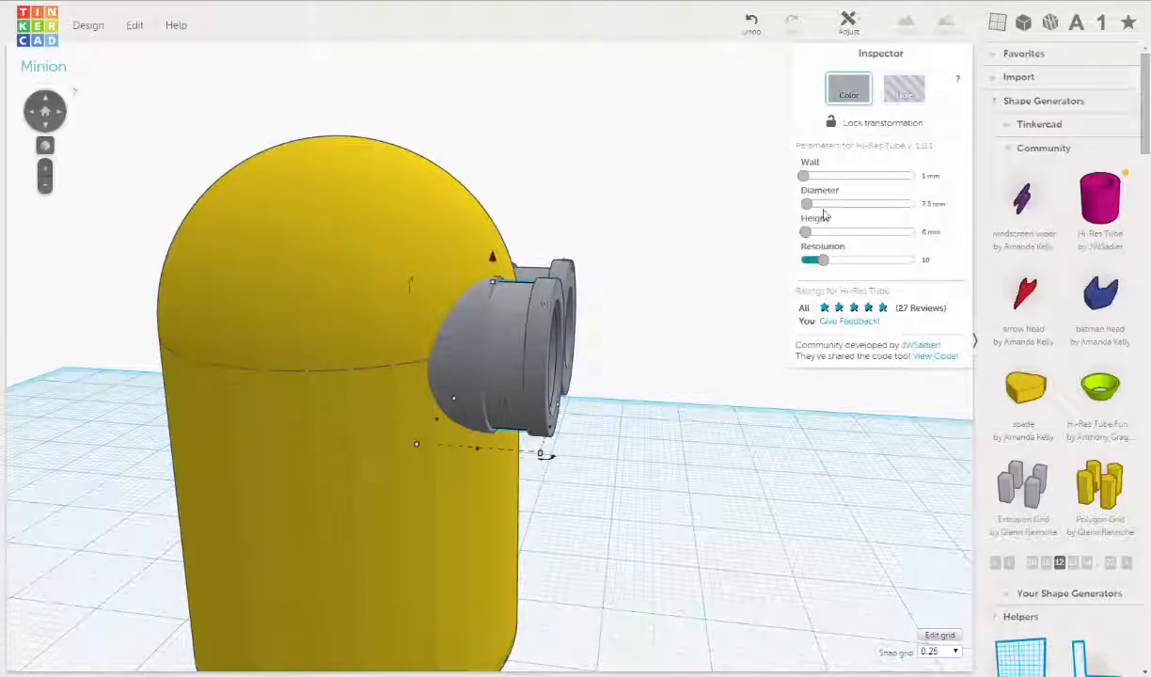
click(927, 176)
right_drag(617, 395, 555, 386)
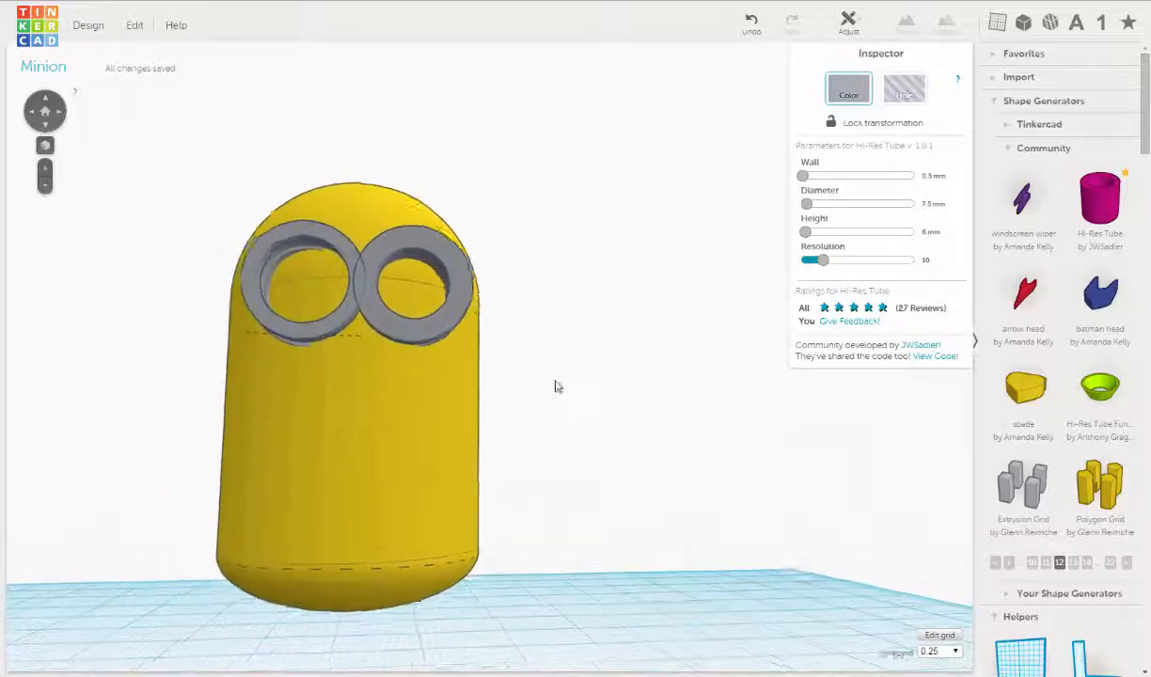
scroll(390, 362, up, 8)
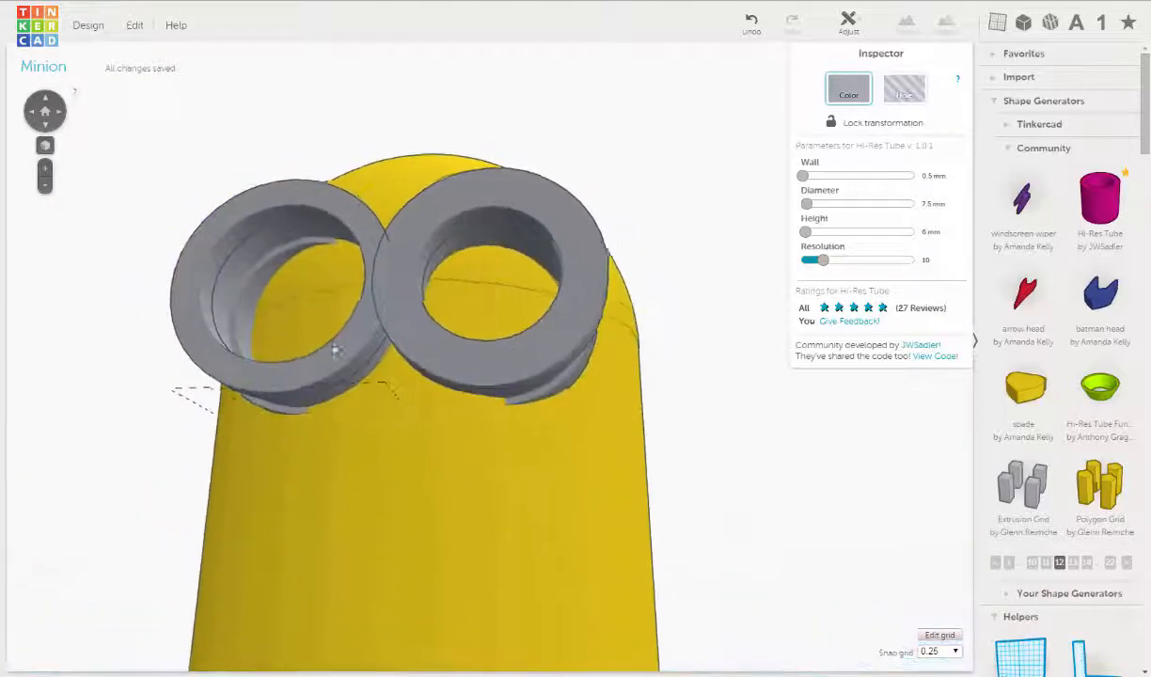
right_drag(334, 350, 592, 348)
right_drag(517, 404, 583, 360)
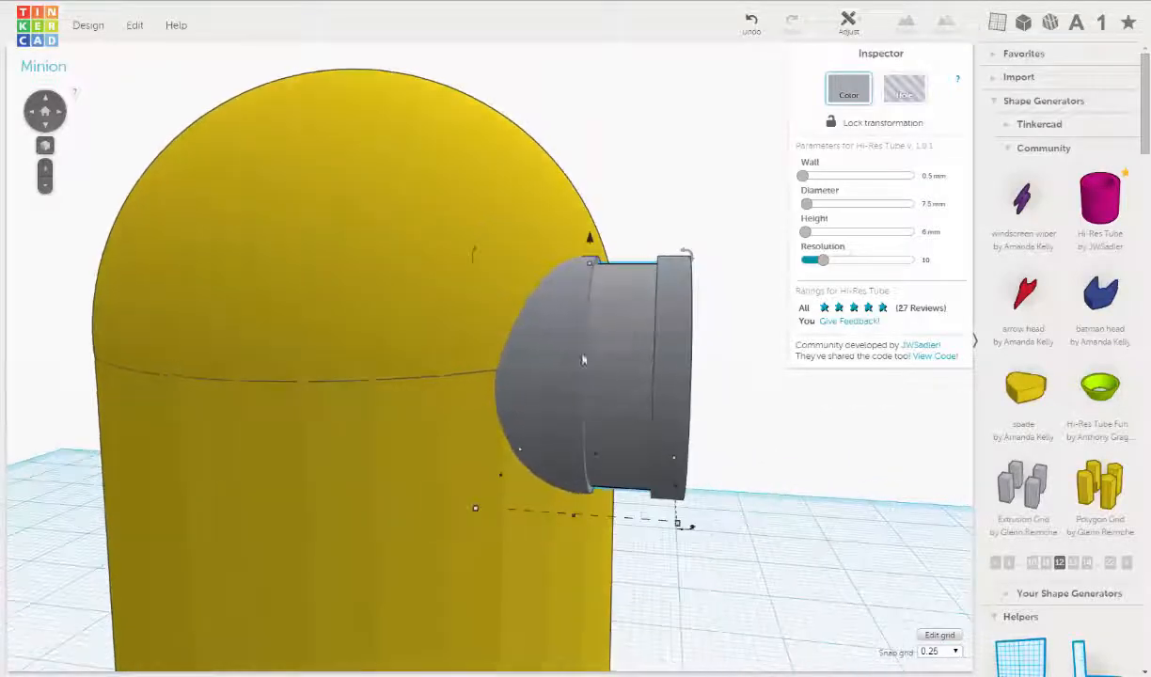
Try removing the 8 mm rear tube from behind the left goggle, and undo the latest edits.
click(574, 322)
key(Delete)
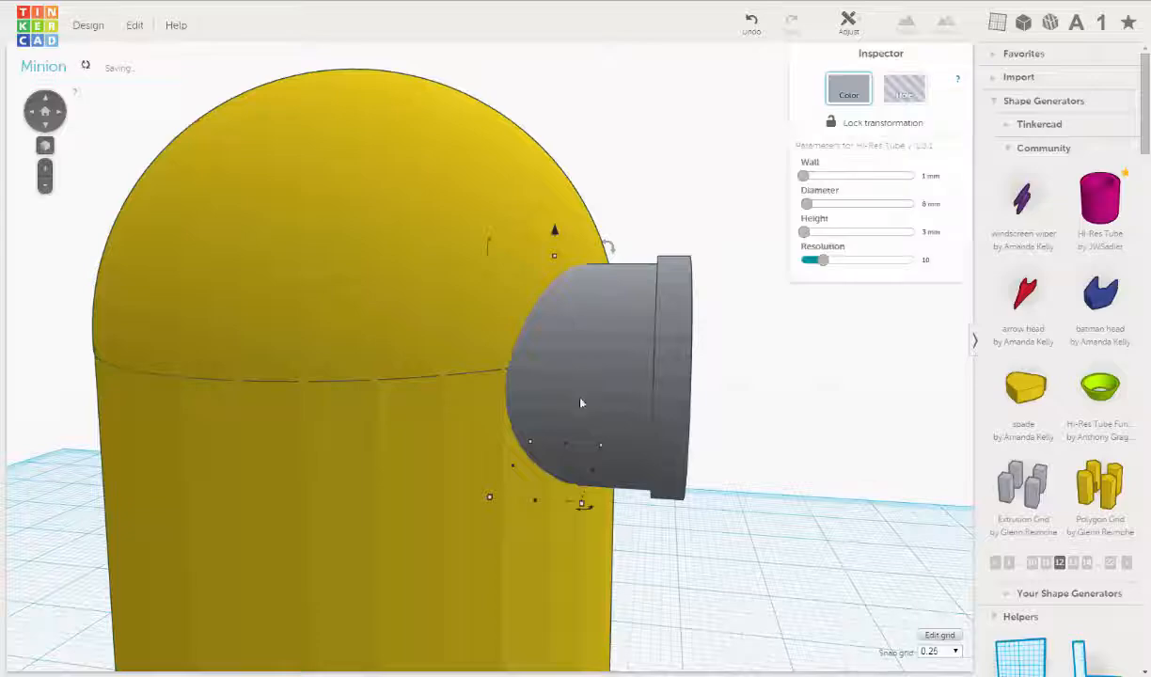
right_drag(499, 420, 423, 414)
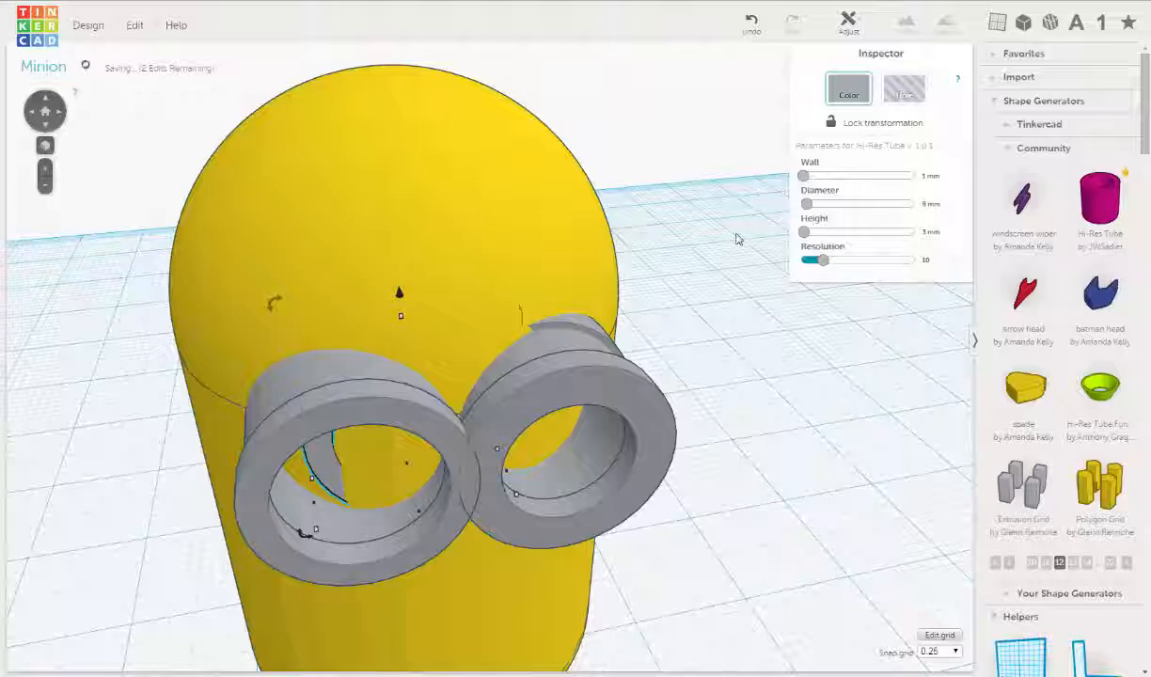
key(ctrl+z)
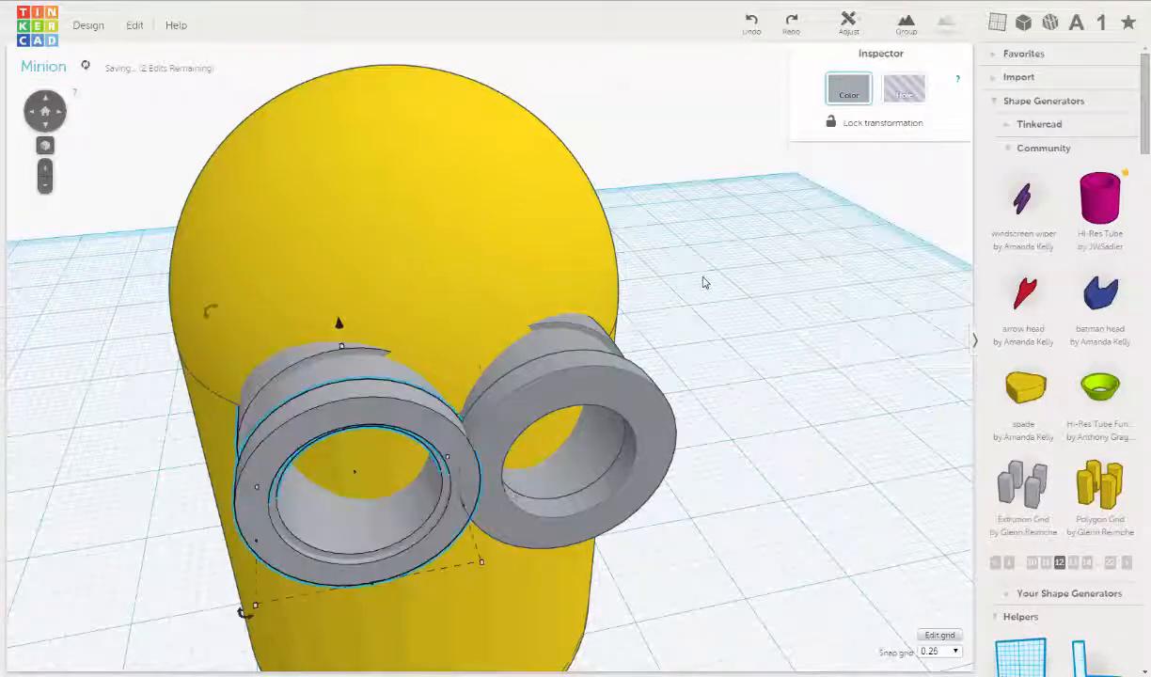
right_drag(639, 303, 619, 222)
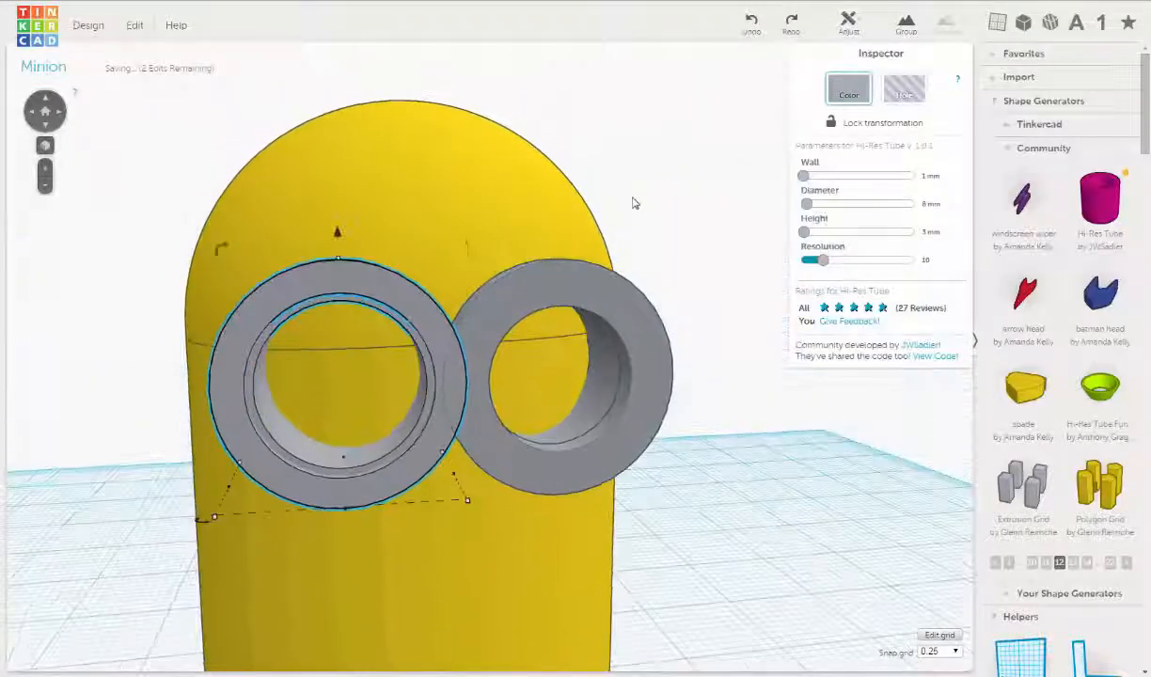
Set the wall thickness of the left goggle's 6 mm long inner tube to 0.5 mm.
click(635, 203)
right_drag(637, 326, 618, 290)
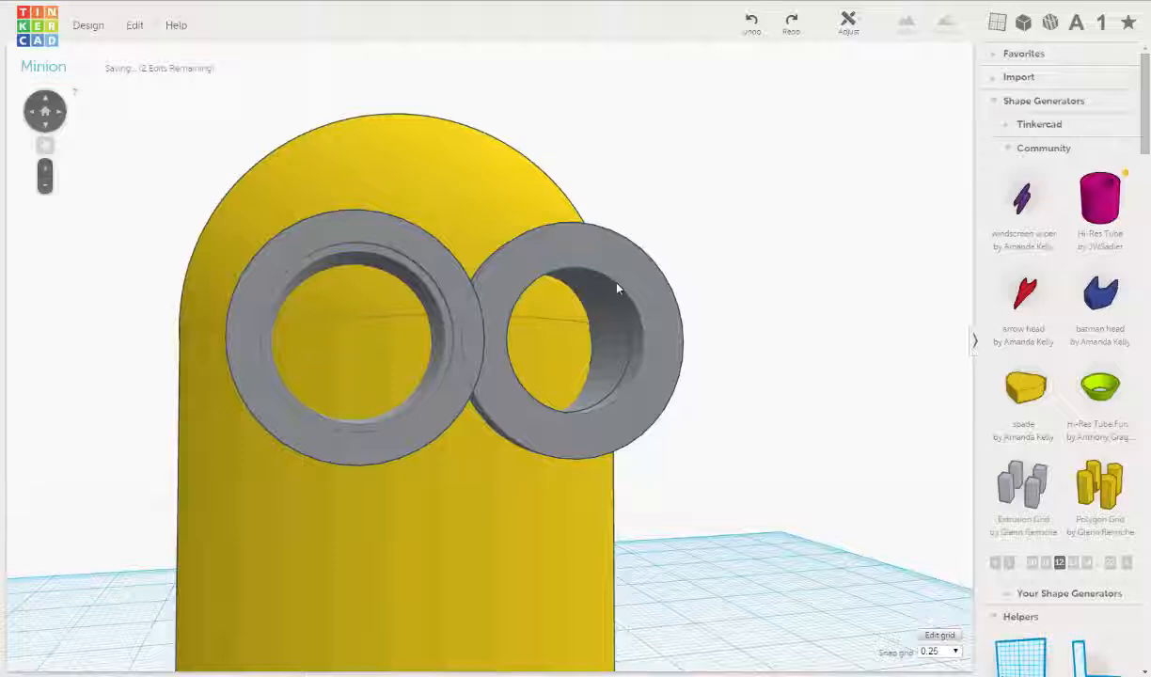
right_drag(260, 249, 641, 357)
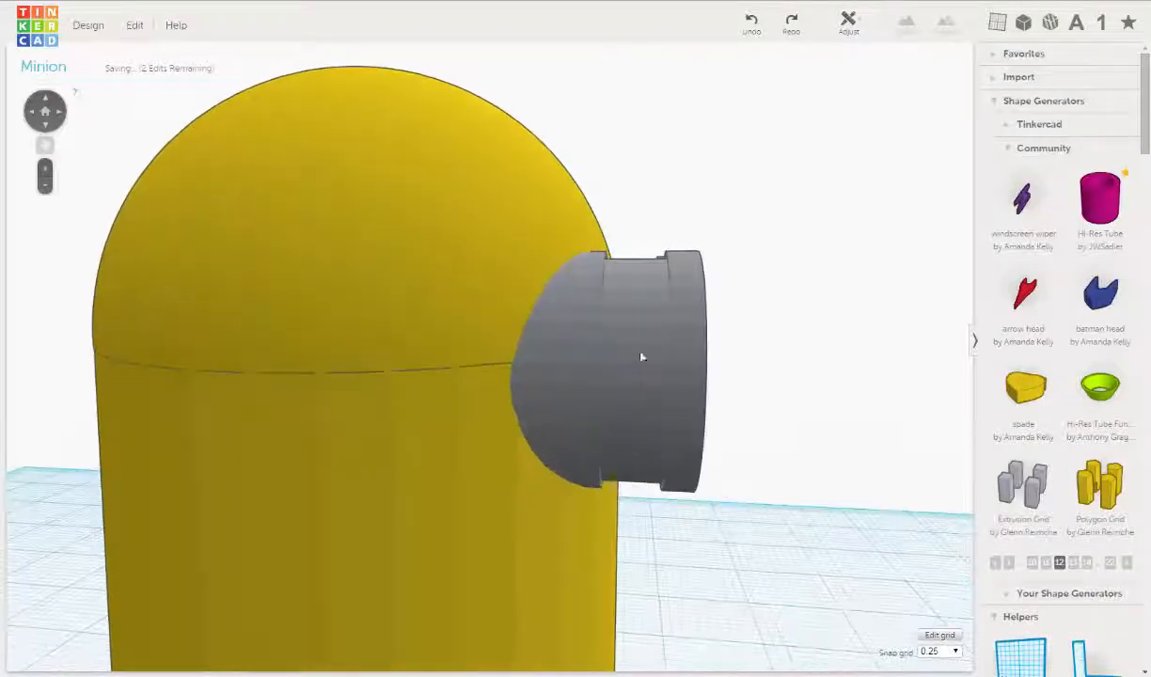
click(658, 329)
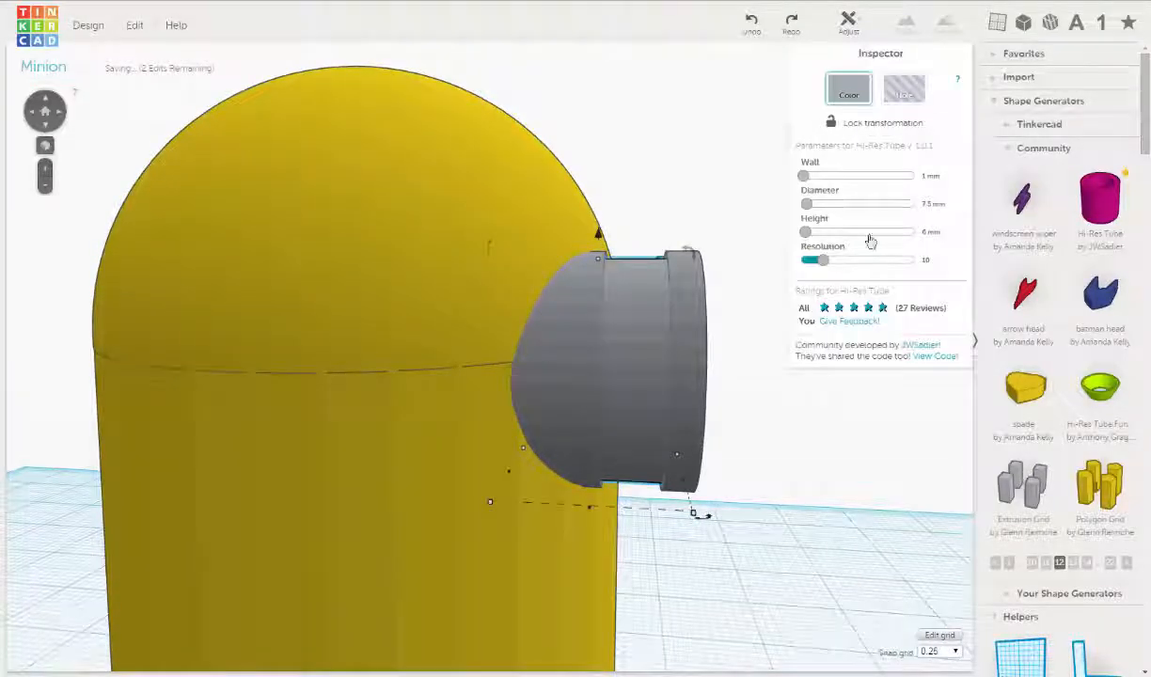
click(929, 175)
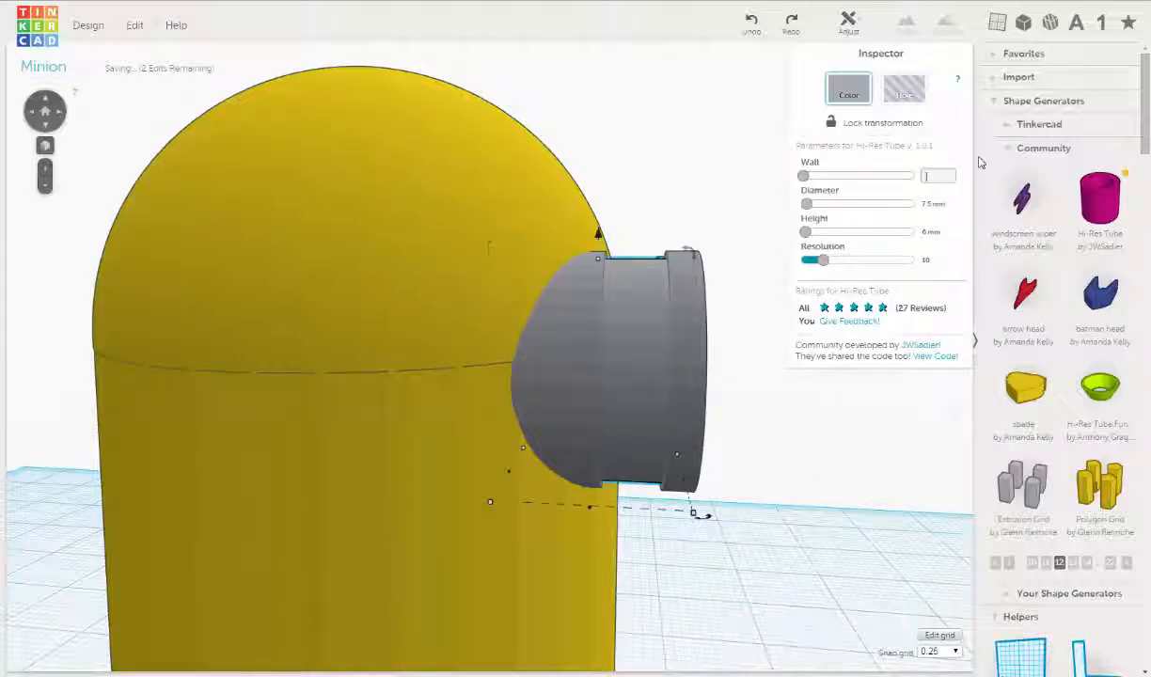
right_drag(632, 416, 232, 564)
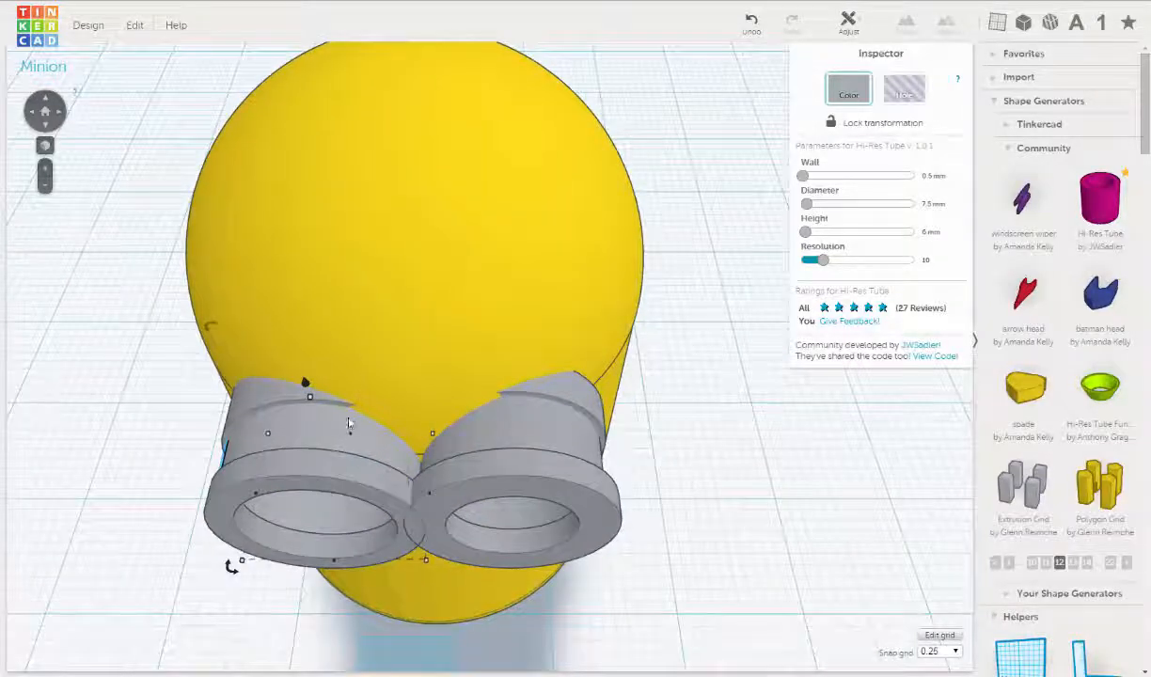
Select the left goggle's front ring, inner tube and rear tube together and group them.
right_drag(349, 424, 543, 305)
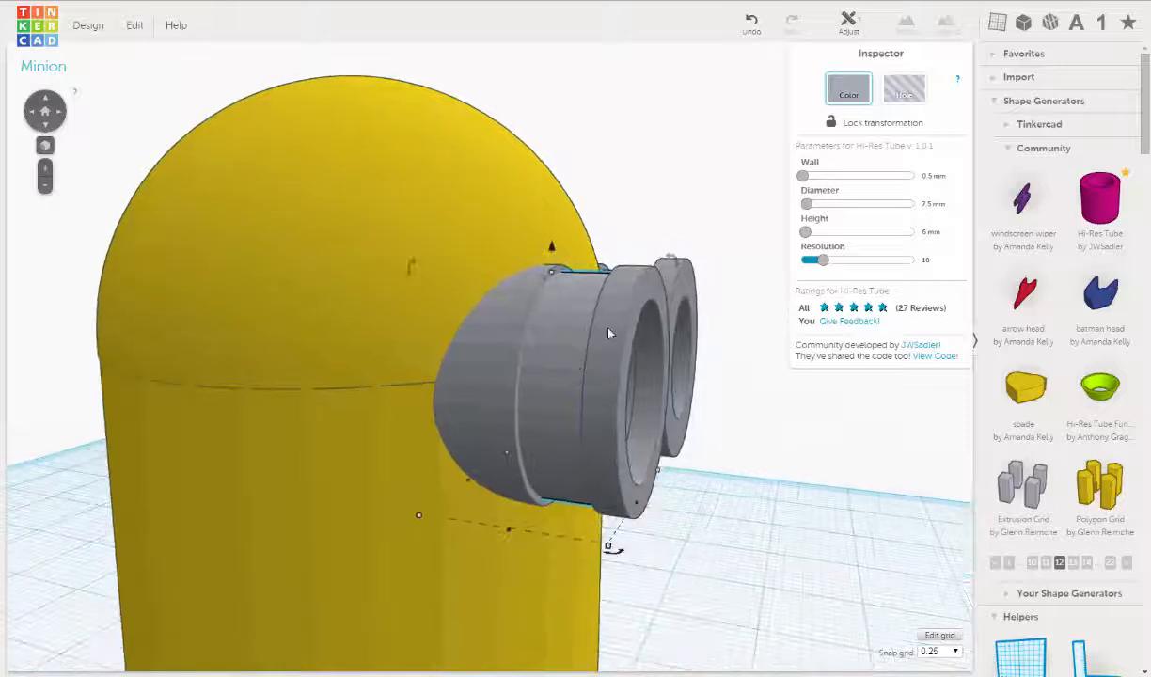
click(609, 333)
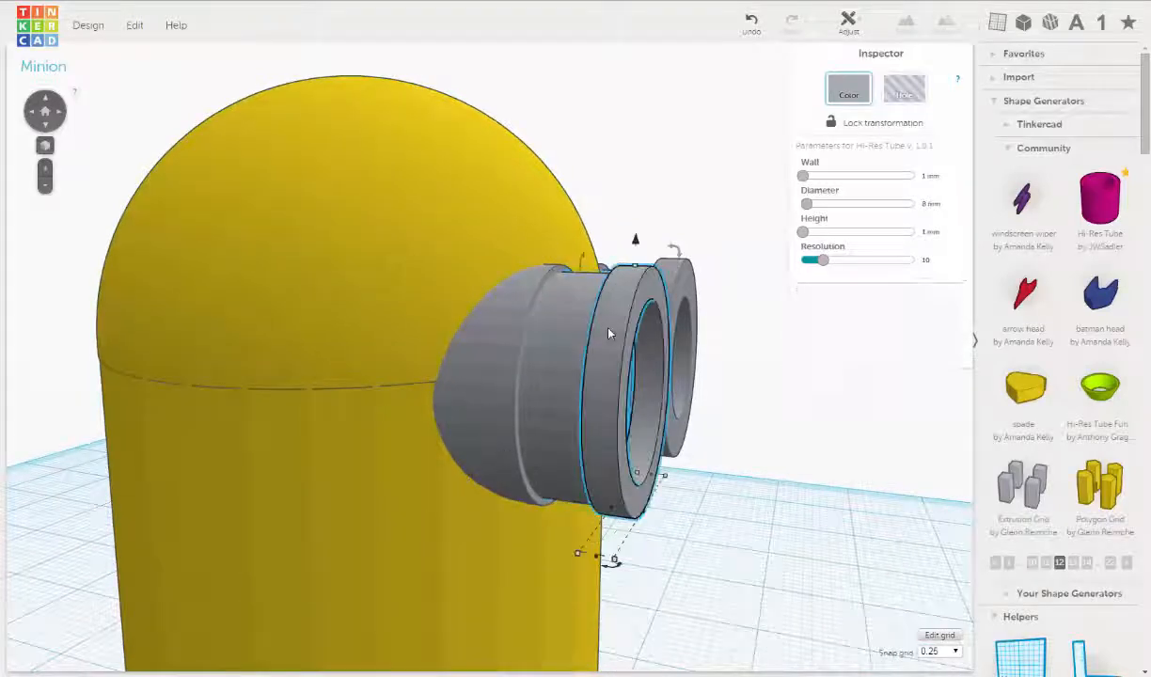
shift+click(567, 352)
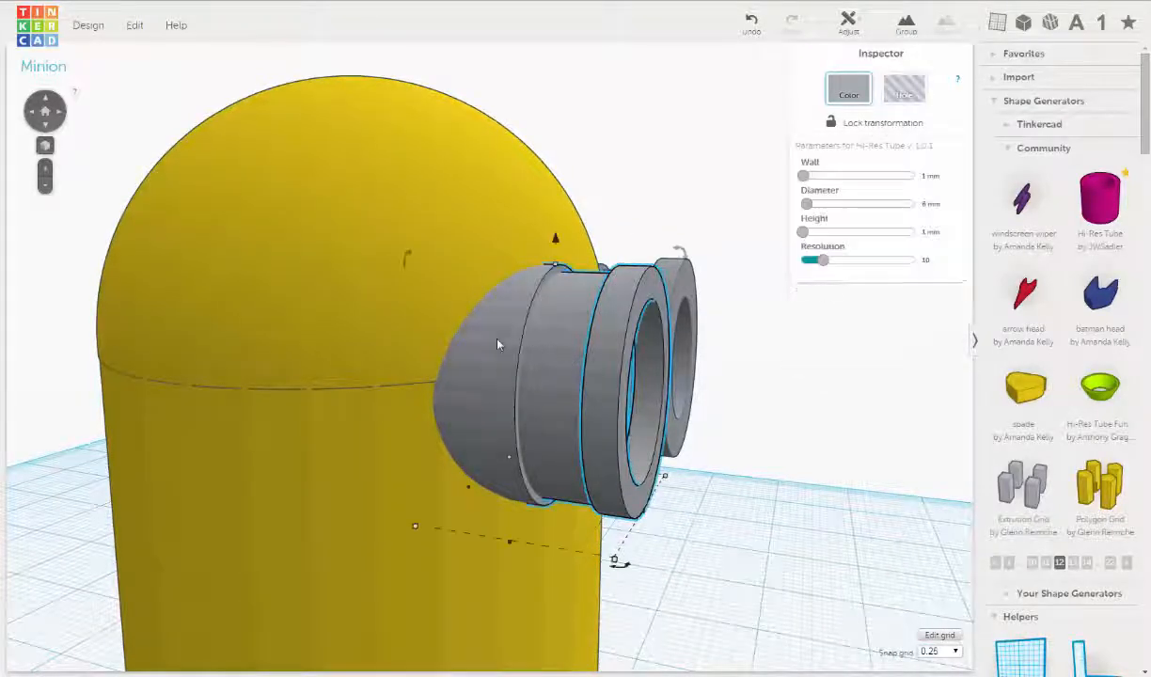
click(909, 28)
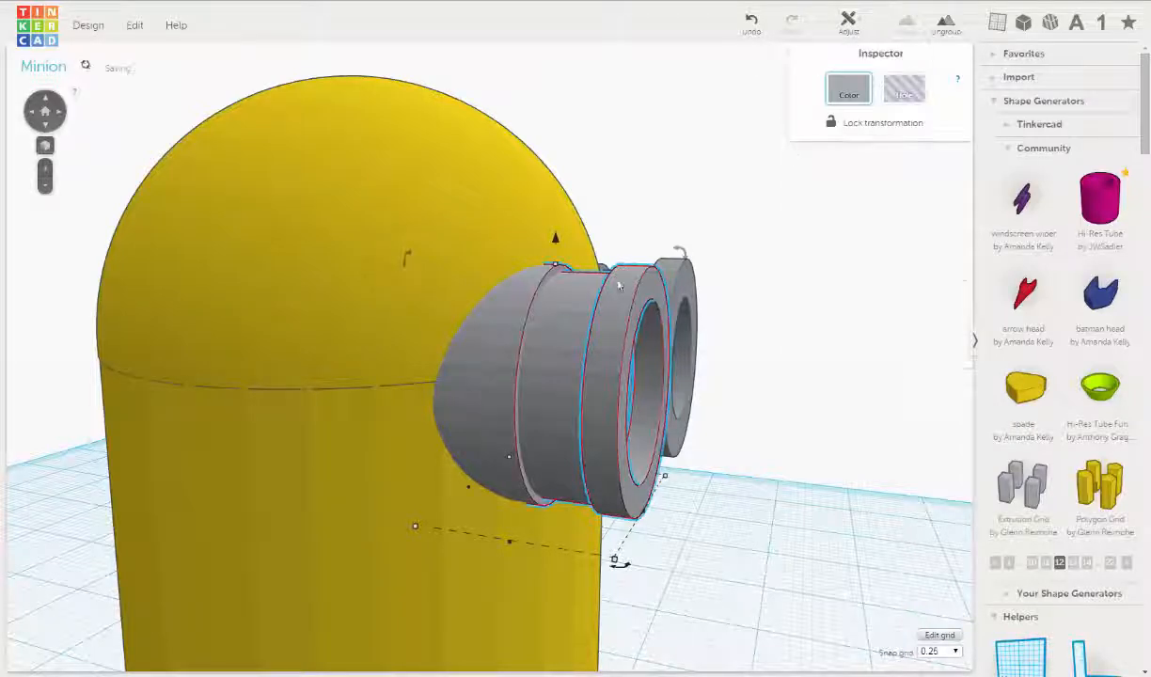
Nudge the grouped left goggle one 0.25 grid step forward, away from the head.
right_drag(644, 327, 684, 315)
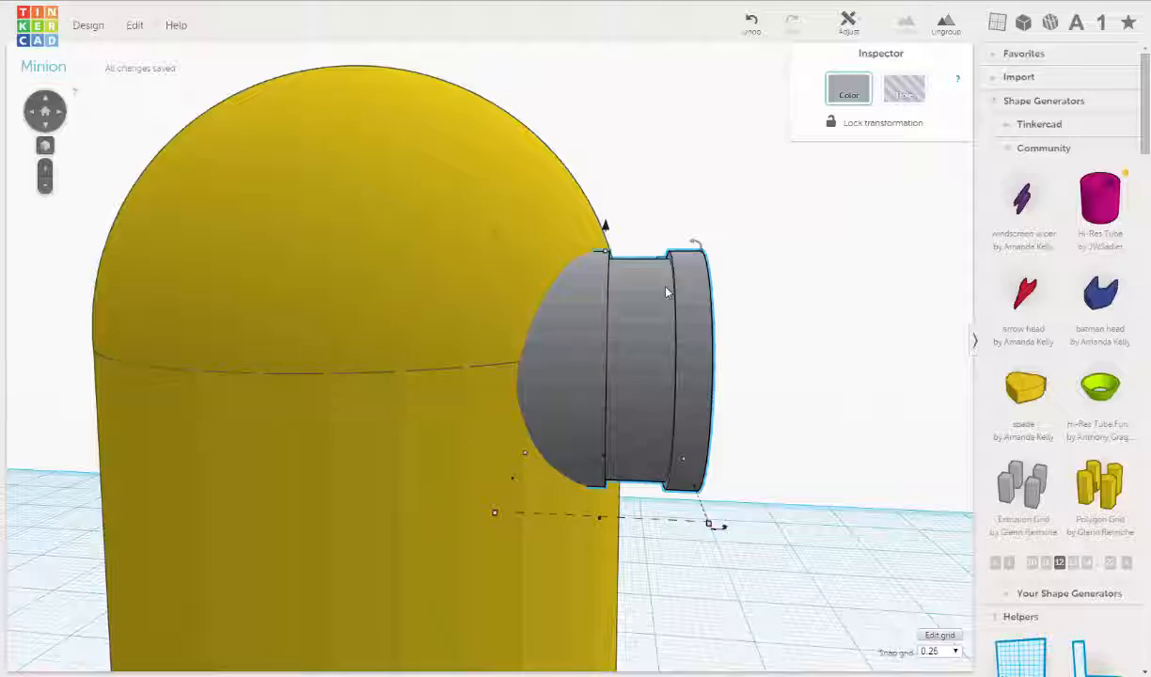
key(Right)
mouse_move(705, 354)
right_down()
mouse_move(688, 416)
mouse_move(621, 469)
mouse_move(522, 434)
mouse_move(656, 331)
mouse_move(696, 336)
right_up()
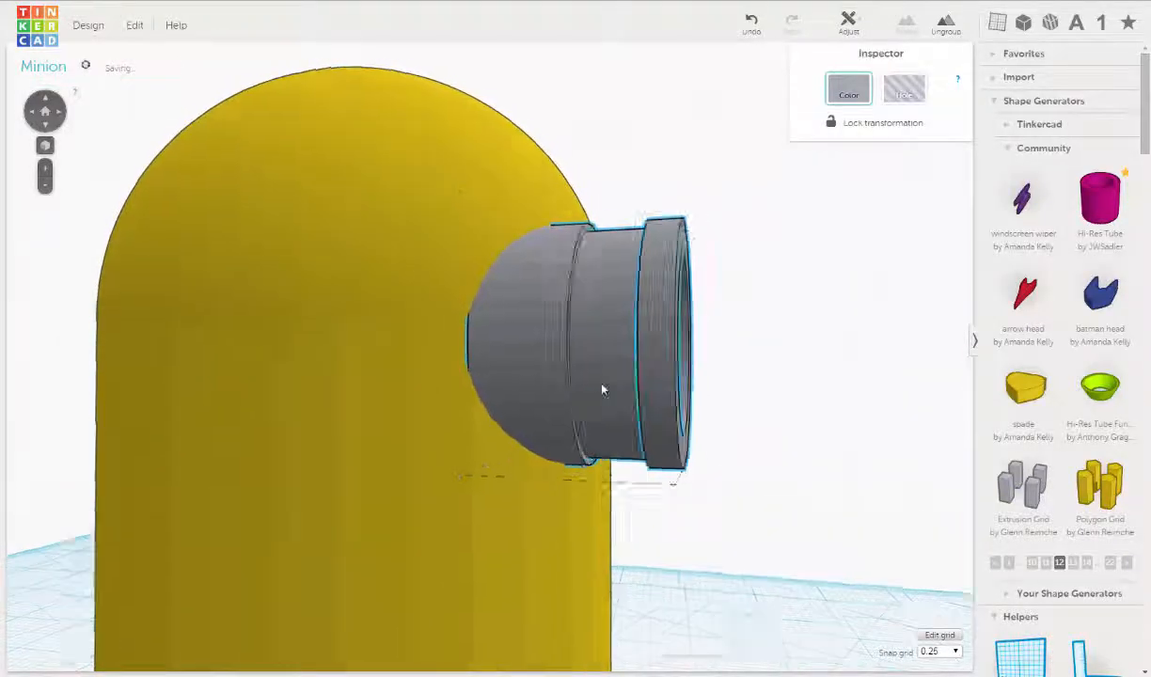
right_drag(601, 388, 718, 364)
scroll(719, 363, down, 5)
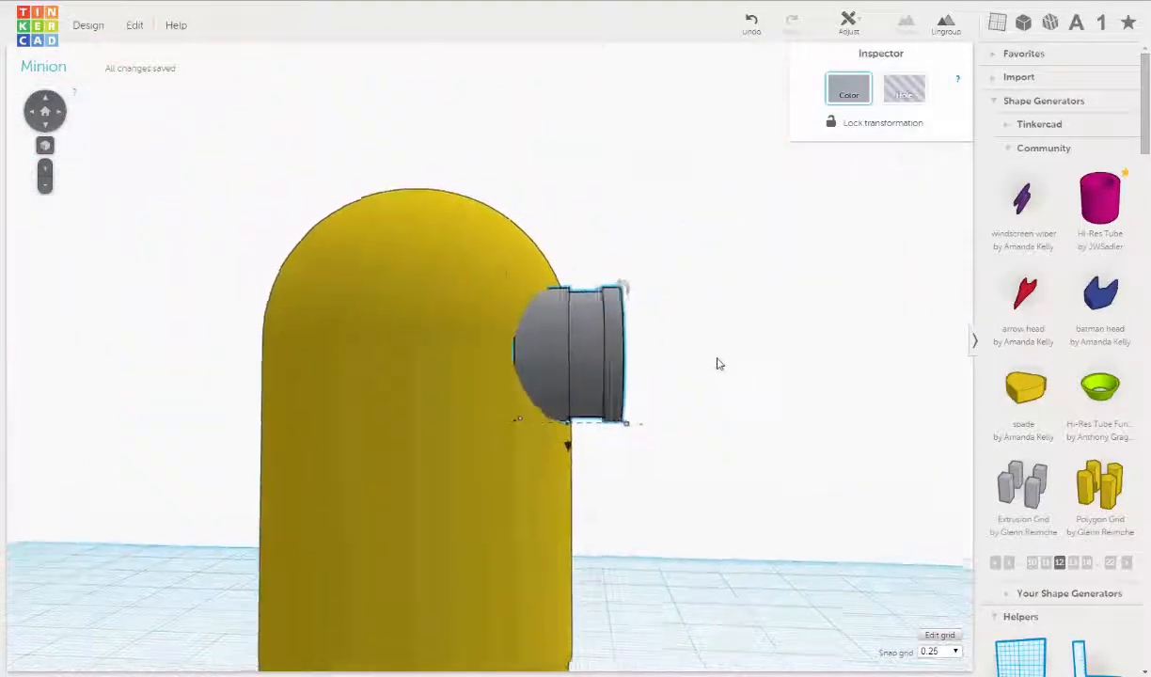
right_drag(660, 403, 681, 418)
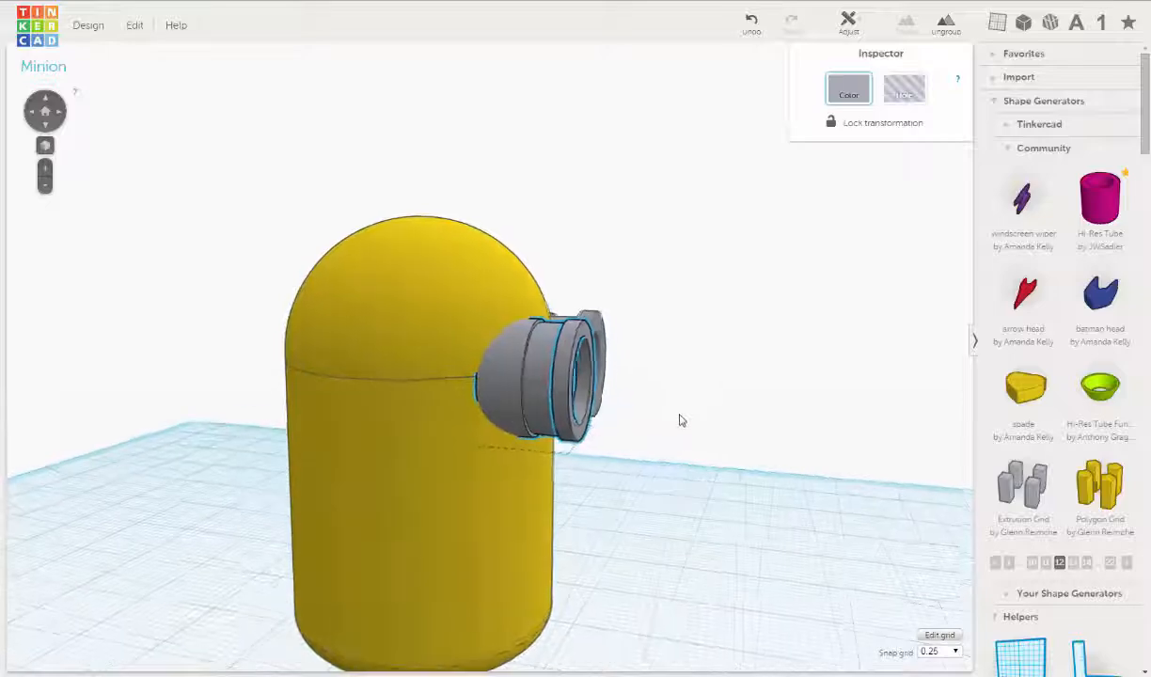
scroll(618, 380, up, 2)
scroll(531, 388, up, 1)
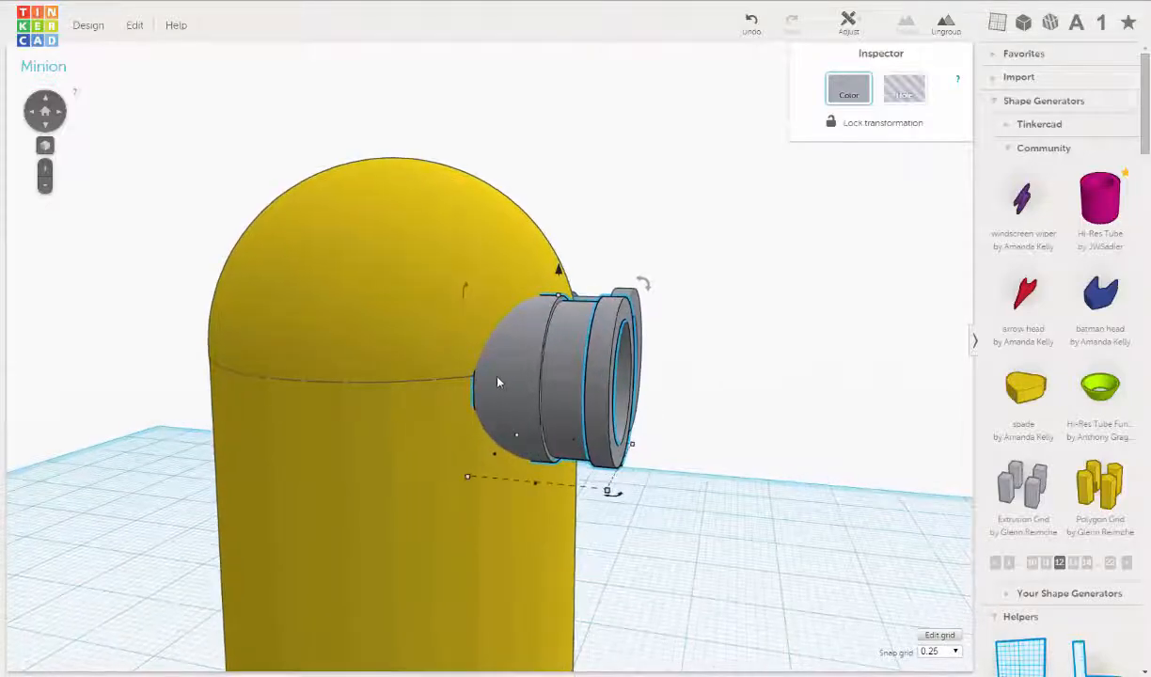
Delete the ungrouped Hi-Res Tubes that make up the old right goggle.
right_drag(527, 382, 236, 404)
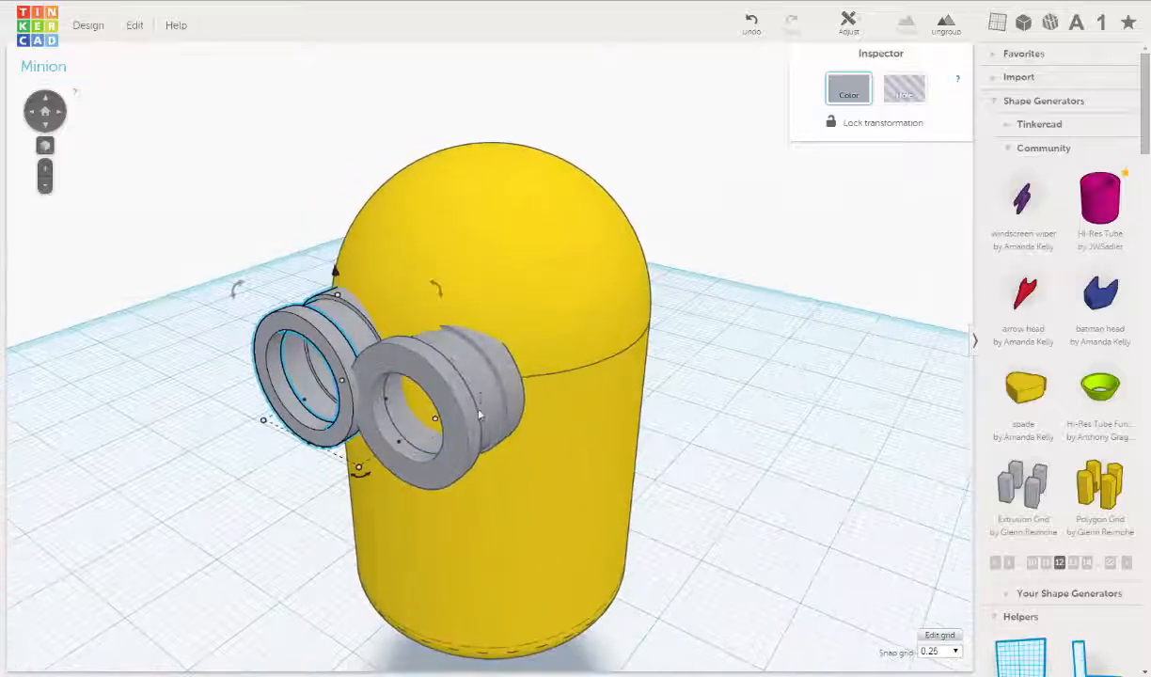
click(503, 378)
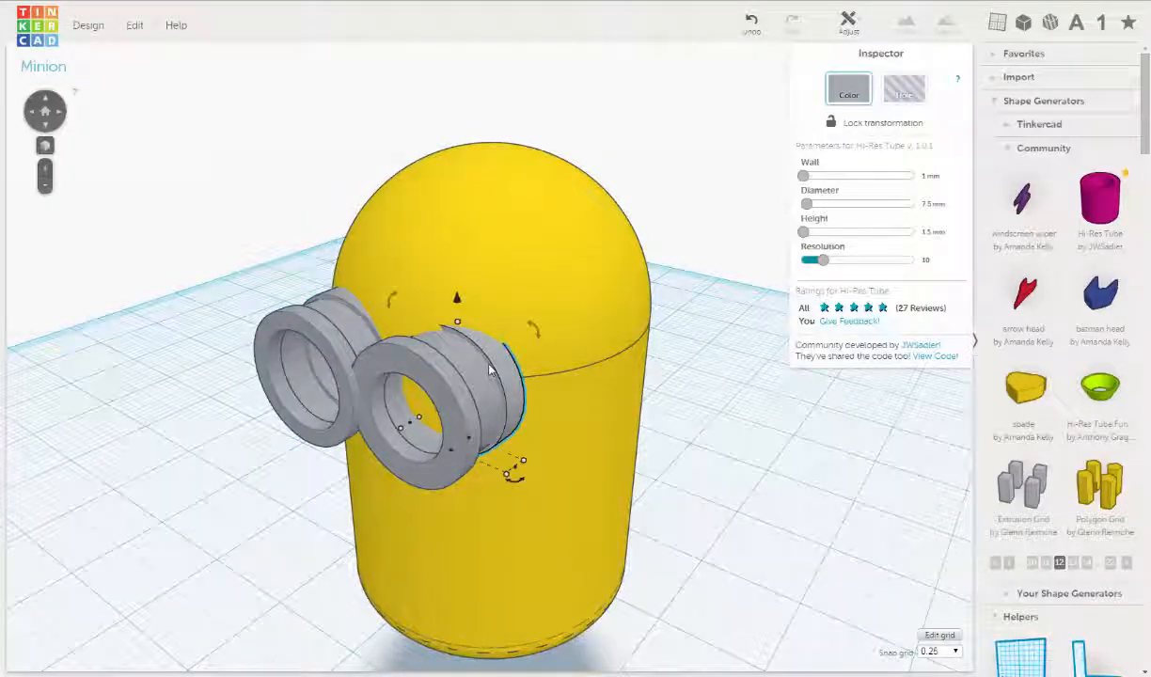
key(Delete)
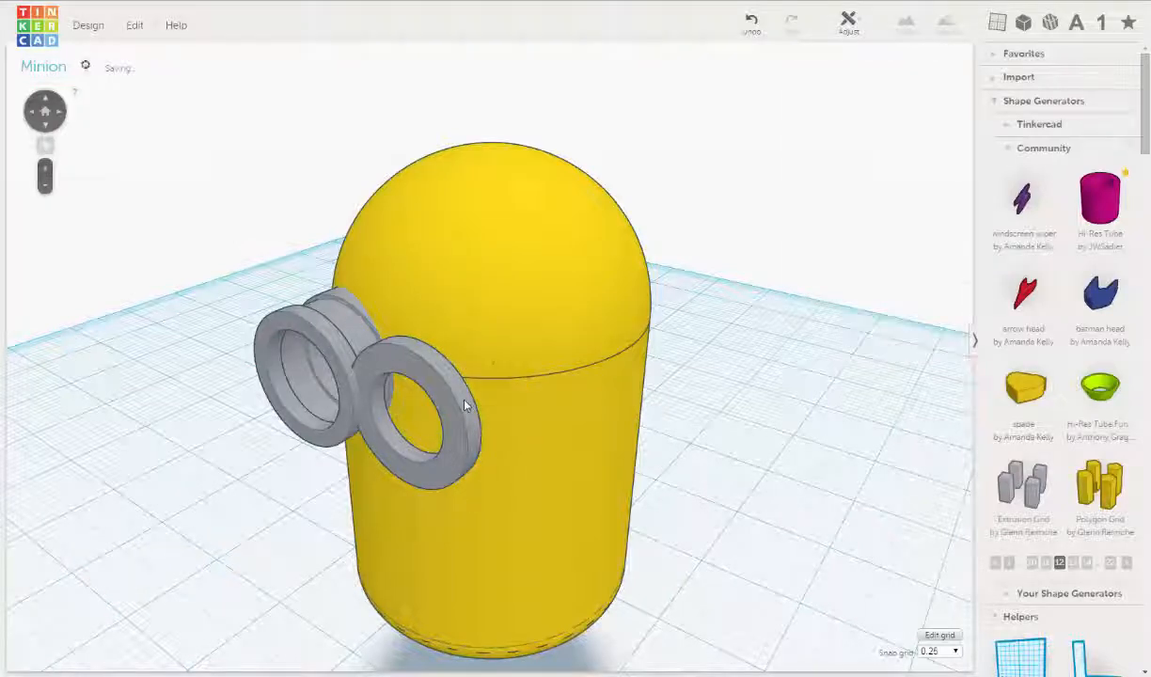
click(463, 404)
key(Delete)
right_drag(469, 364, 308, 322)
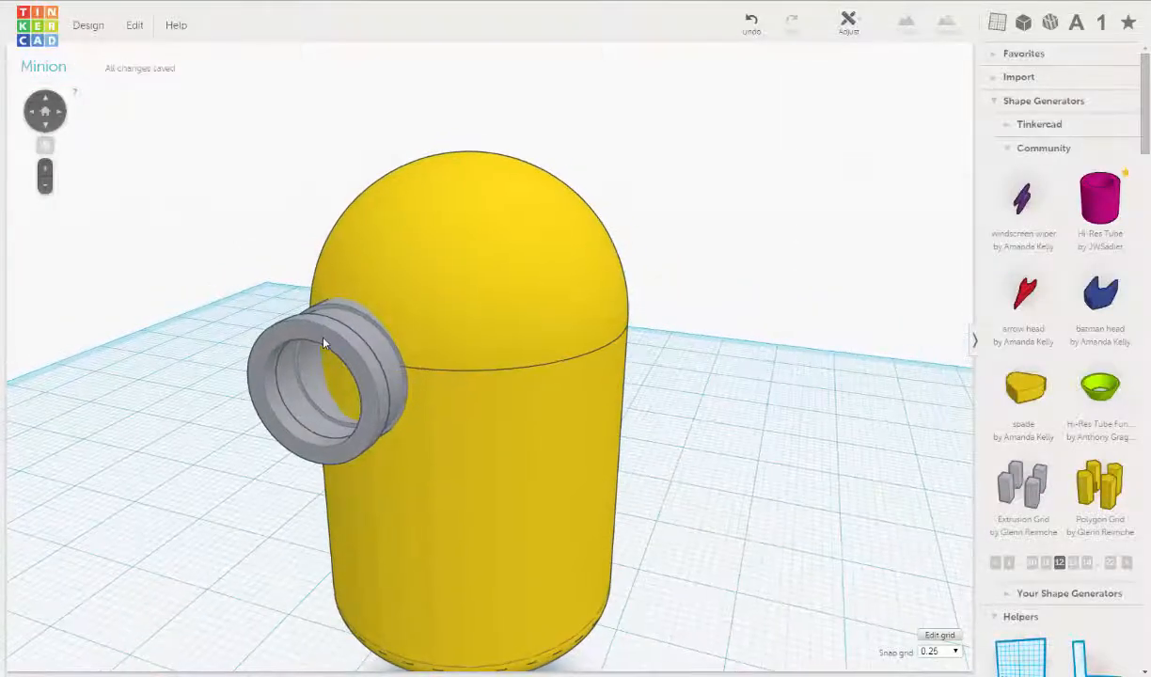
Duplicate the grouped left goggle.
click(322, 339)
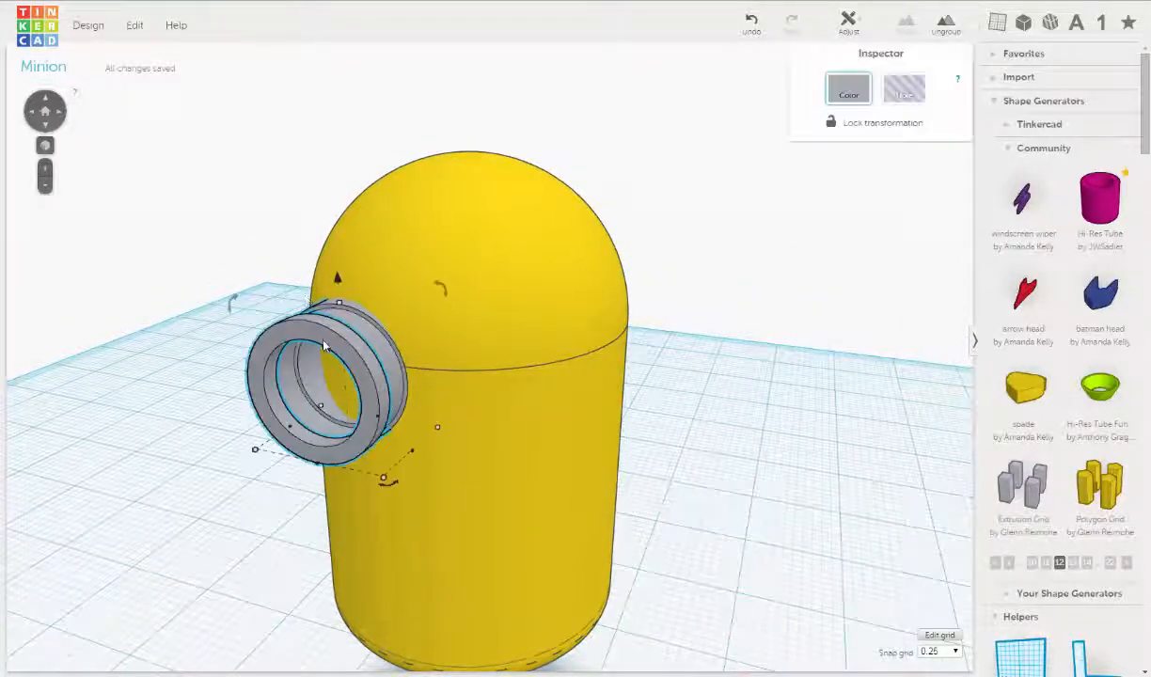
click(135, 25)
click(141, 86)
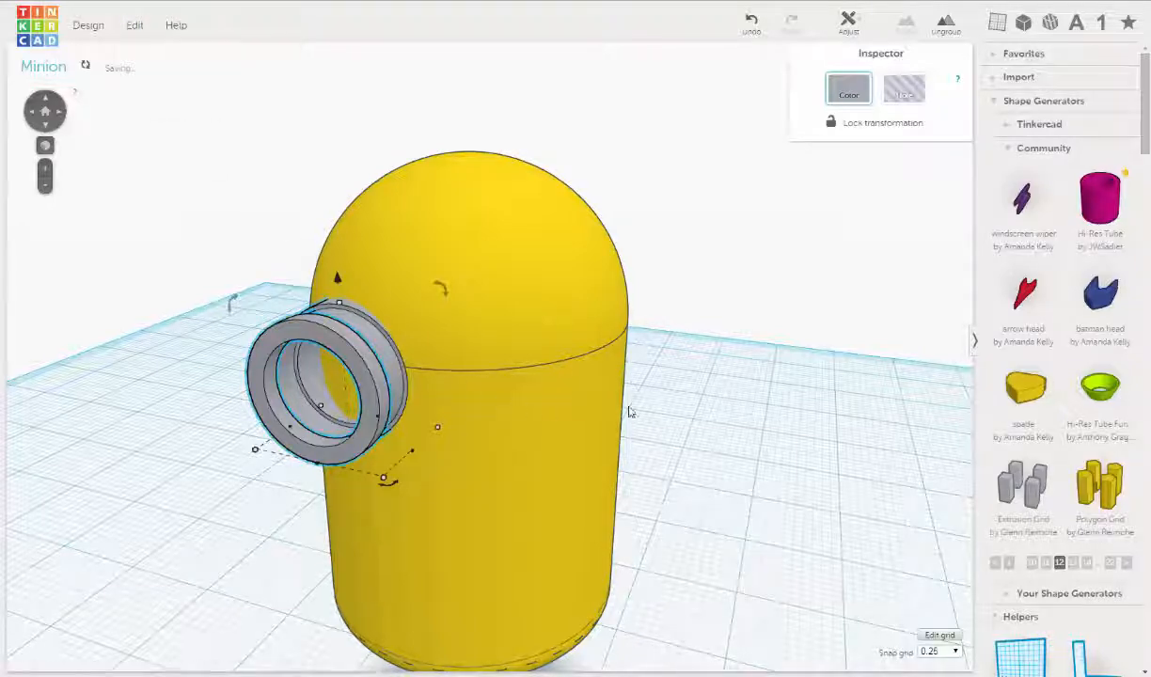
right_drag(705, 414, 786, 352)
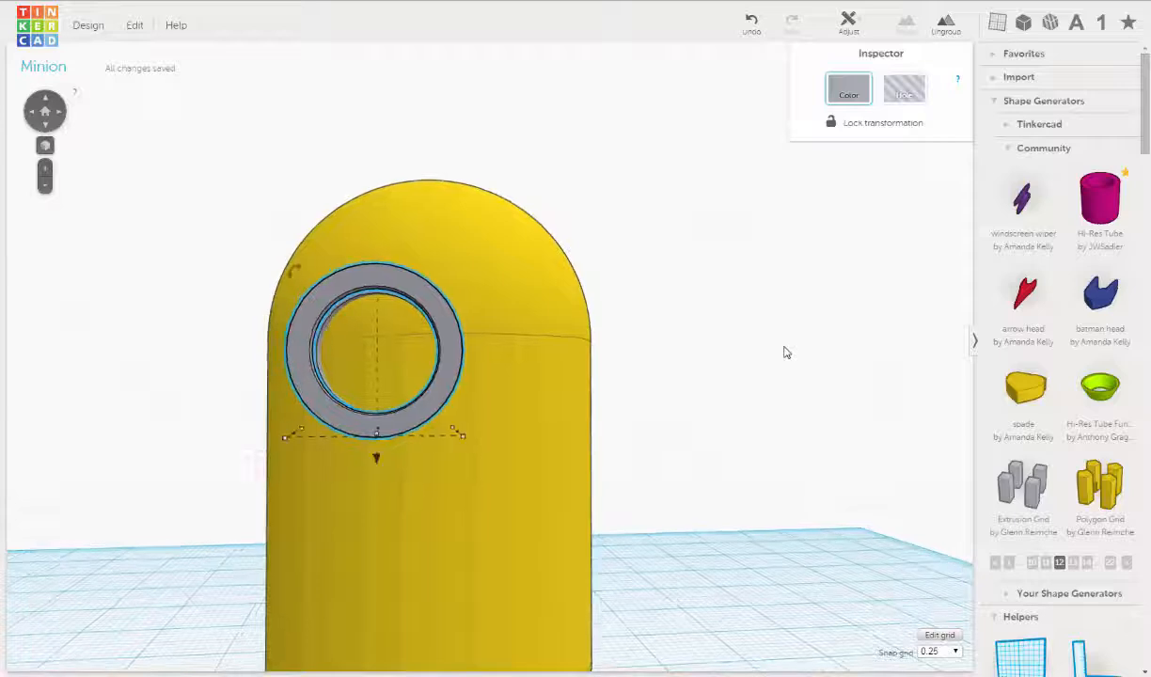
Set the snap grid to 1.0 and move the goggle copy seven grid steps sideways to form the right goggle.
click(956, 652)
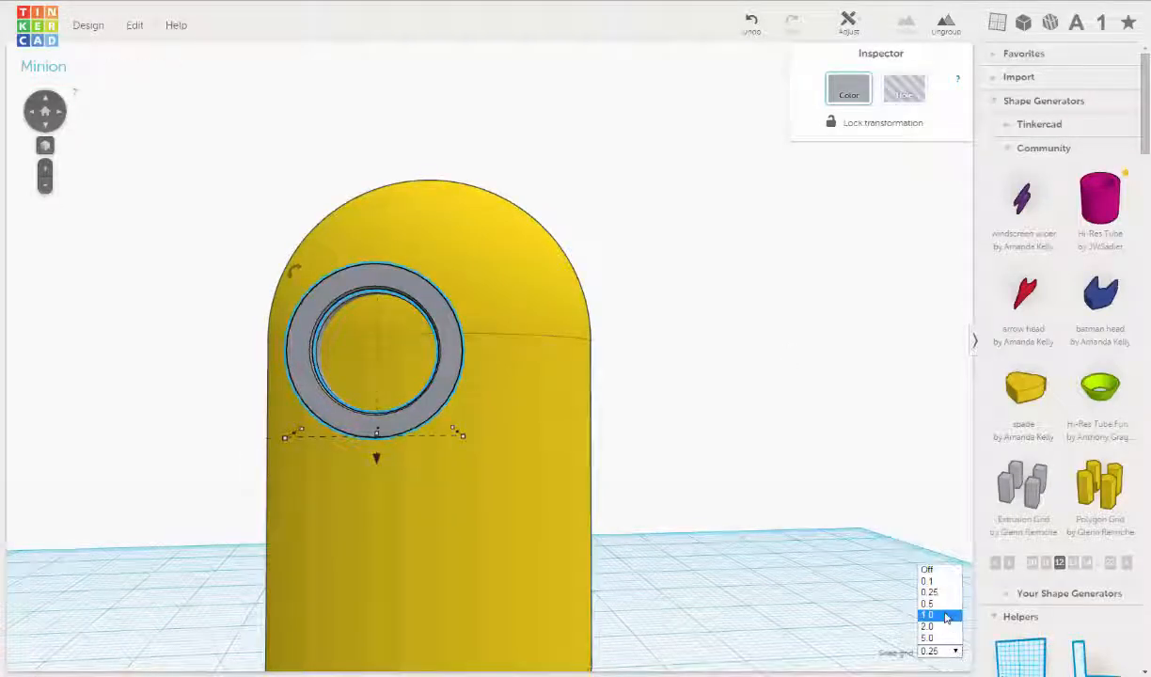
click(898, 607)
key(ctrl+d)
key(Right)
key(Right)
key(Right)
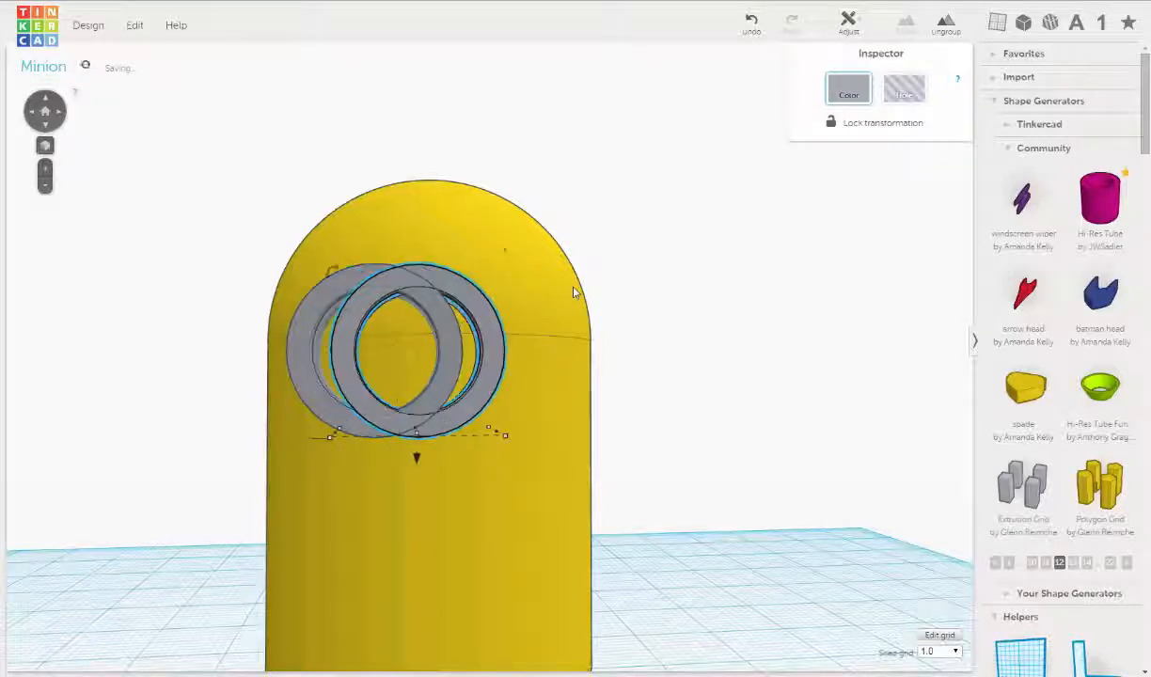
key(Right)
key(Right)
key(Right)
key(Right)
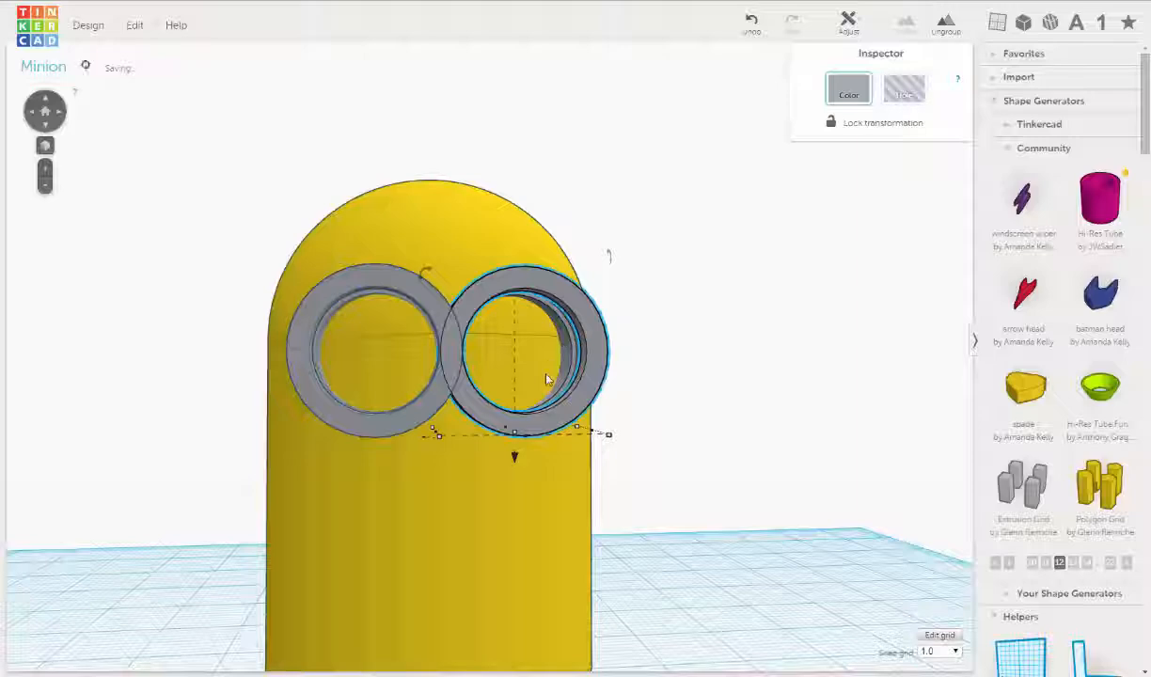
click(673, 392)
Switch to the Minion reference picture and compare its goggles with the modelled pair from the front and side.
right_drag(617, 412, 778, 438)
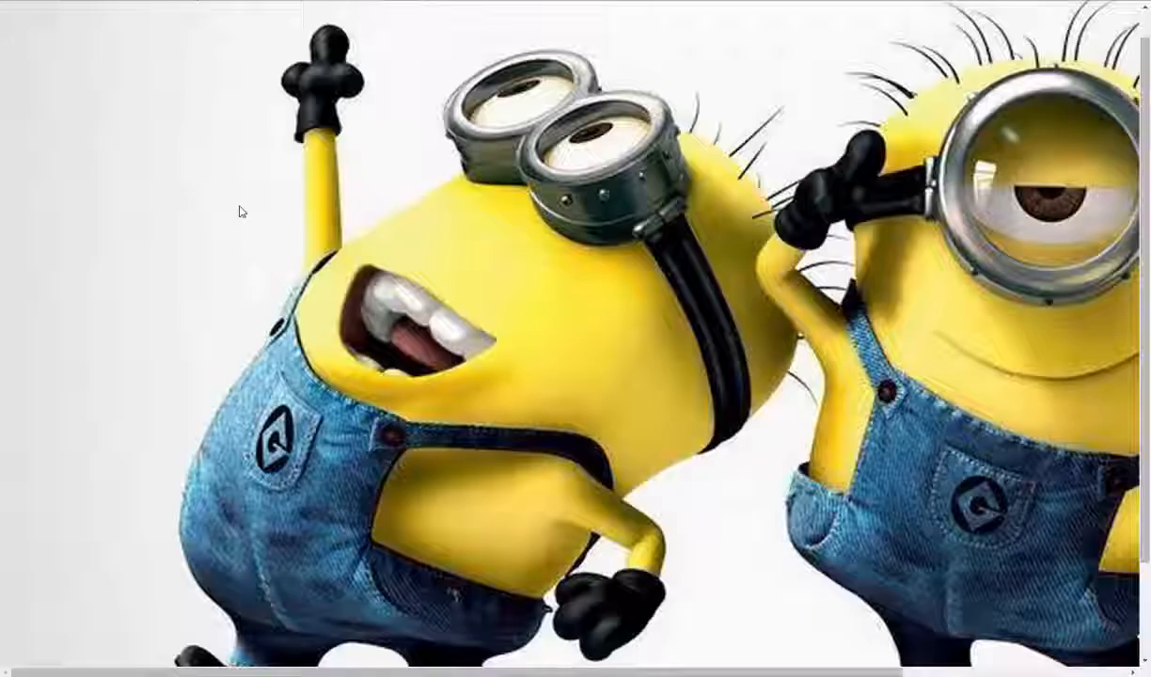
right_click(615, 199)
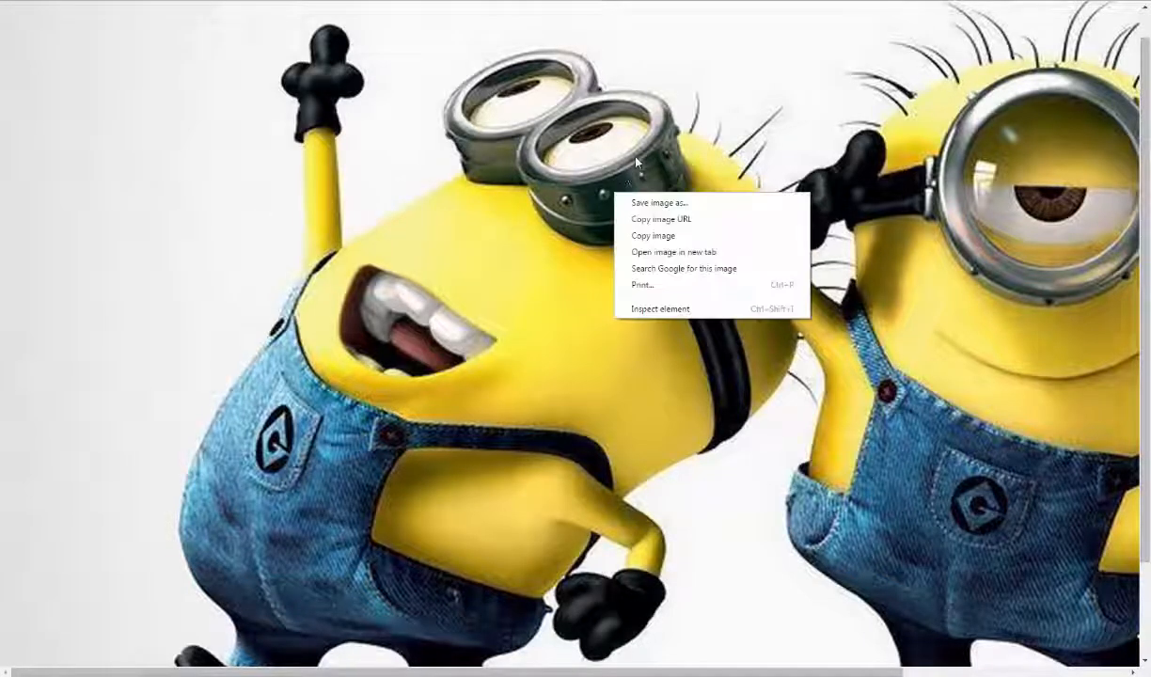
scroll(606, 150, up, 1)
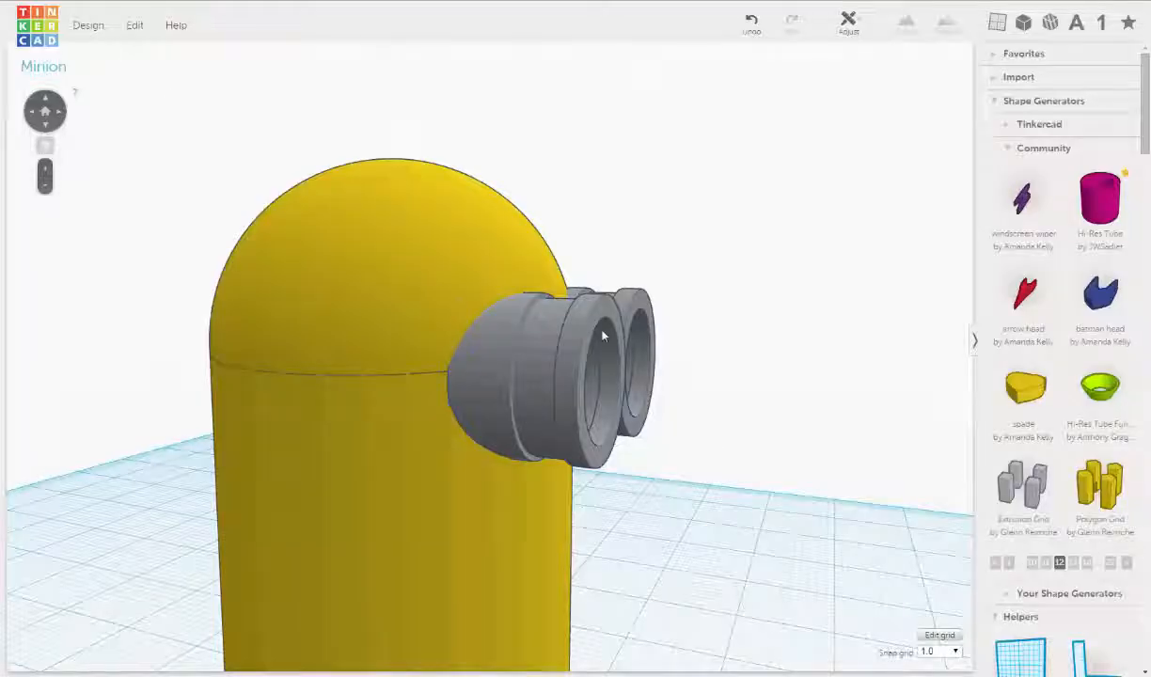
right_drag(602, 334, 642, 334)
click(642, 332)
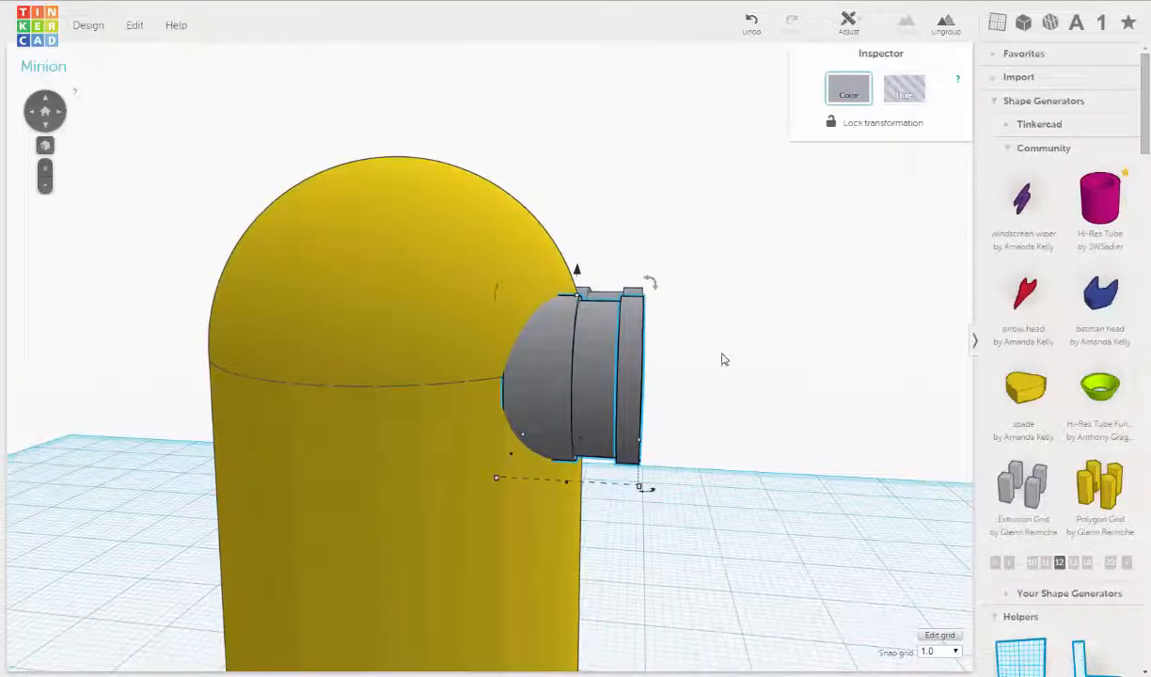
right_drag(723, 359, 595, 388)
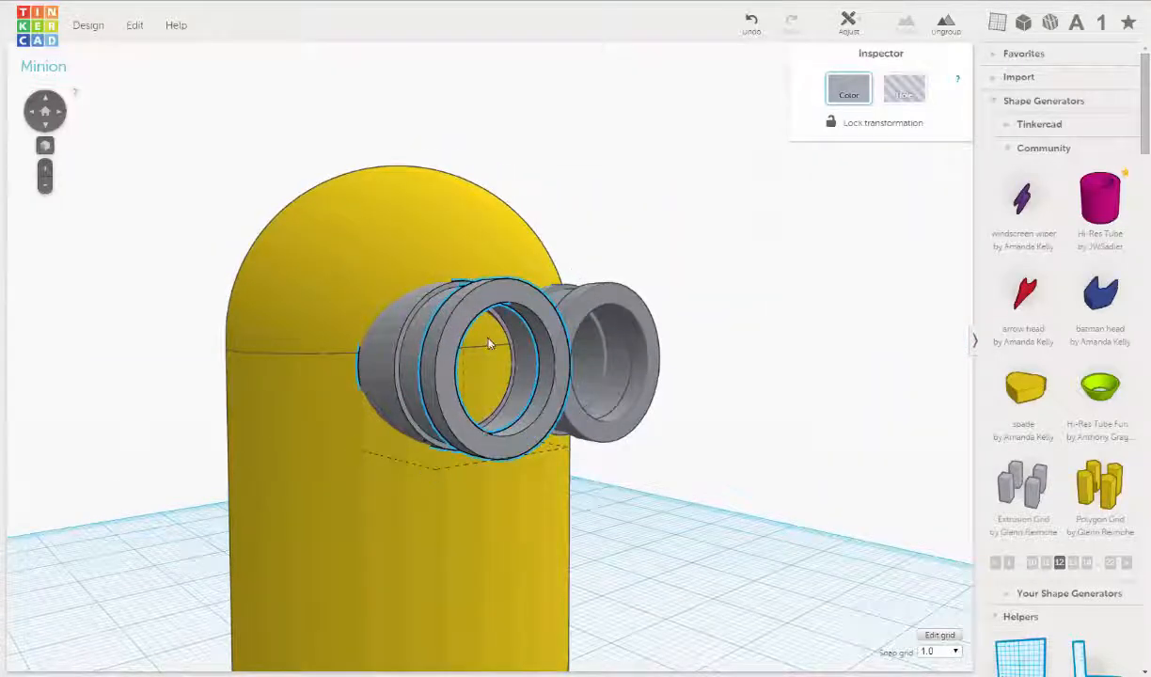
right_drag(488, 341, 499, 337)
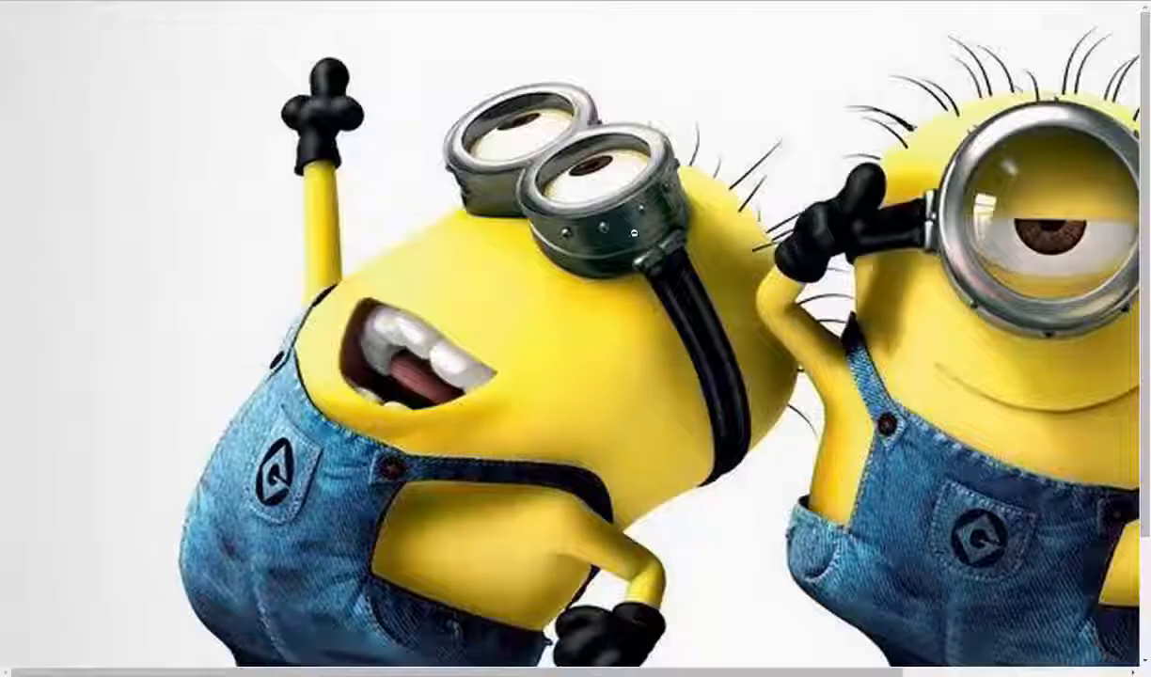
right_click(642, 295)
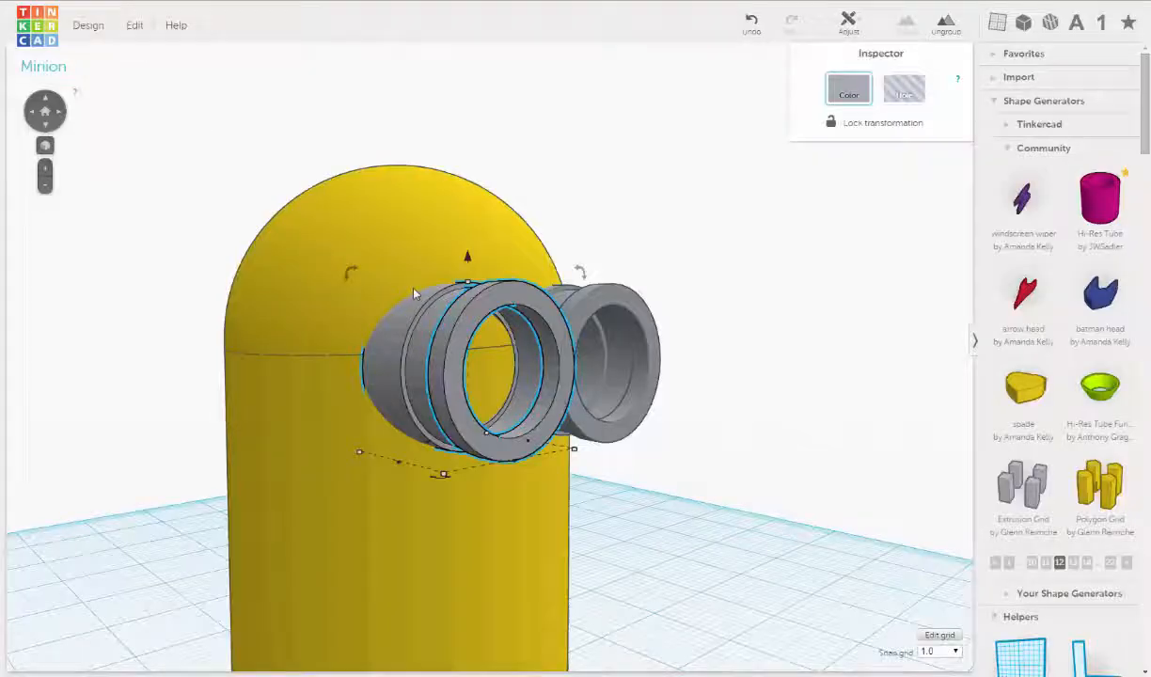
right_drag(414, 288, 753, 332)
click(621, 266)
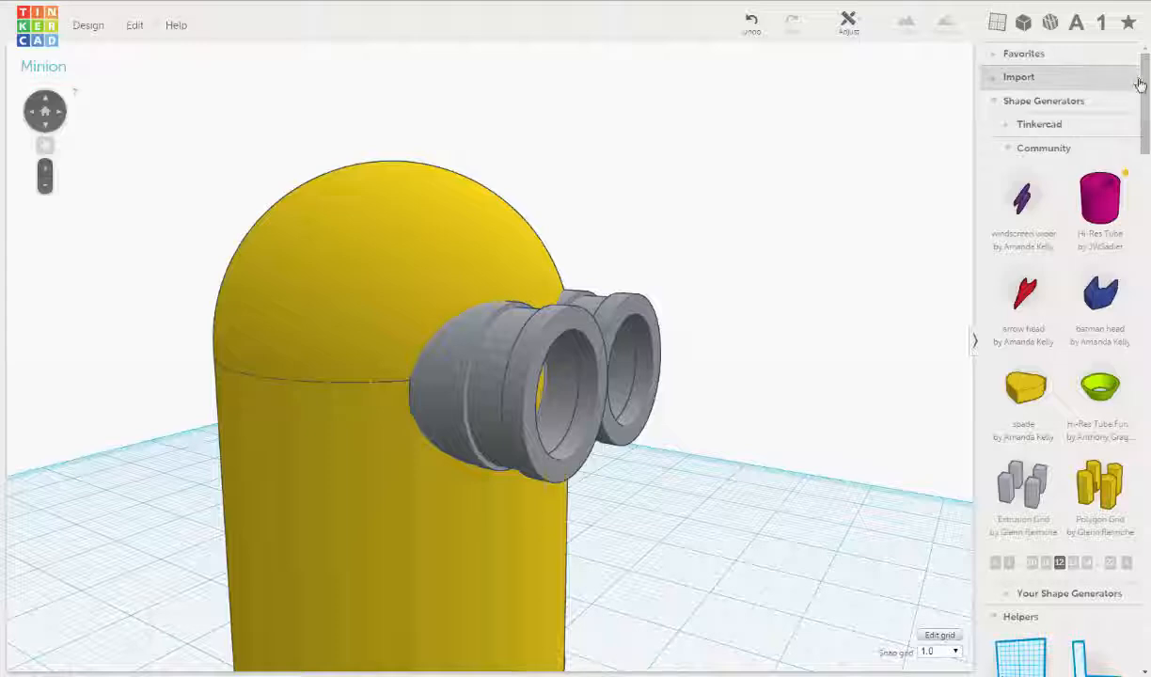
Add a Half Sphere to the workplane in front of the Minion's goggles.
scroll(1135, 204, down, 7)
scroll(1135, 211, down, 2)
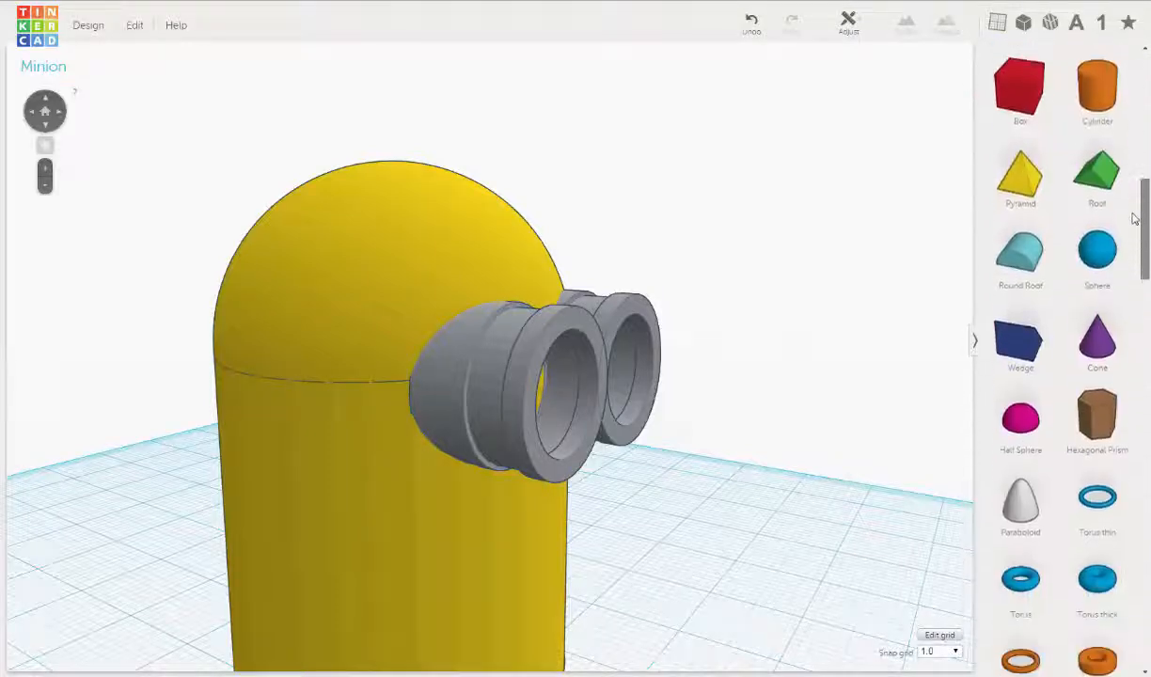
scroll(1110, 308, down, 1)
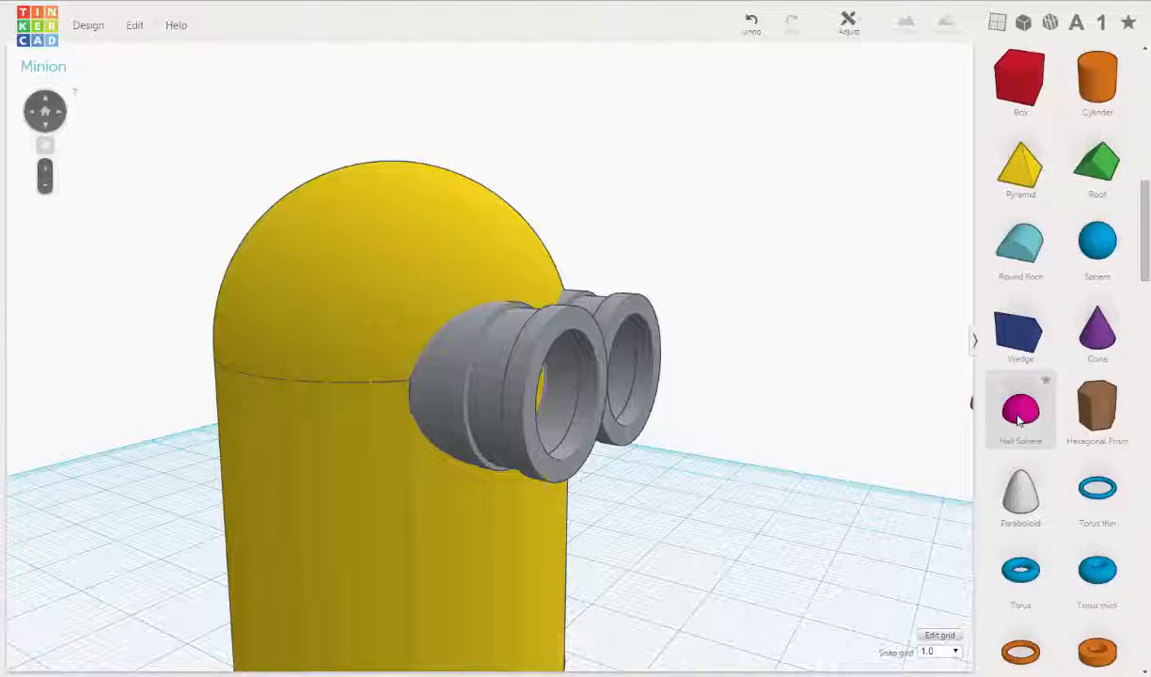
drag(859, 456, 814, 442)
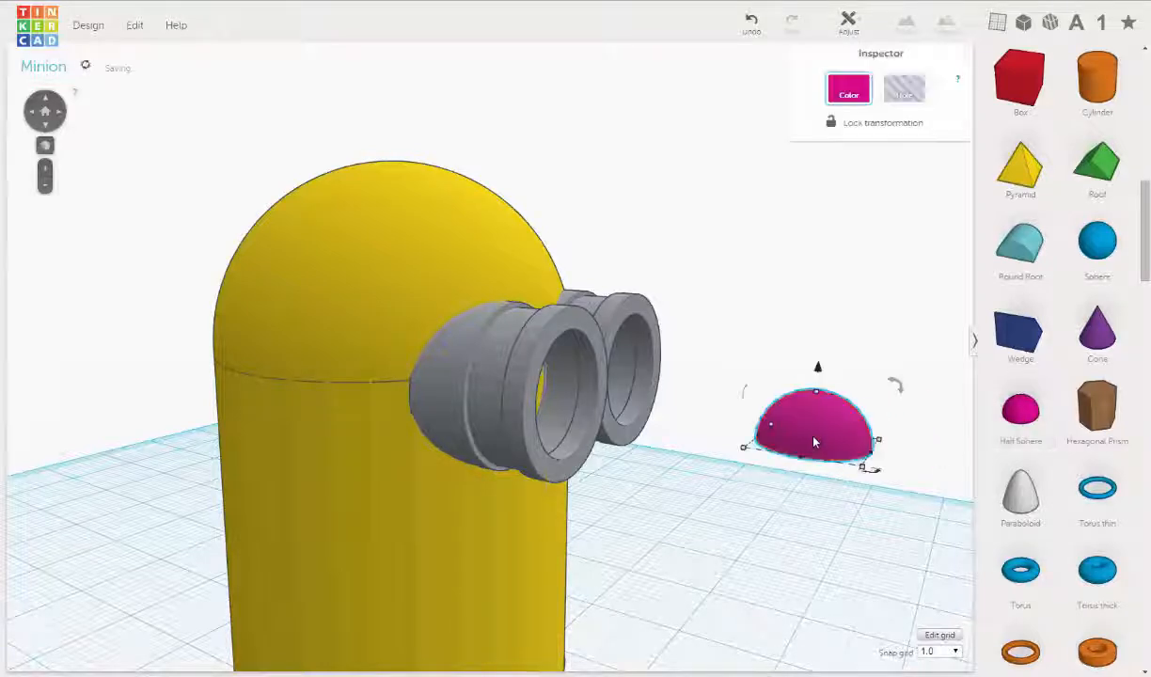
Delete the loose Half Sphere and place a new workplane on the outer side of the left goggle.
key(Delete)
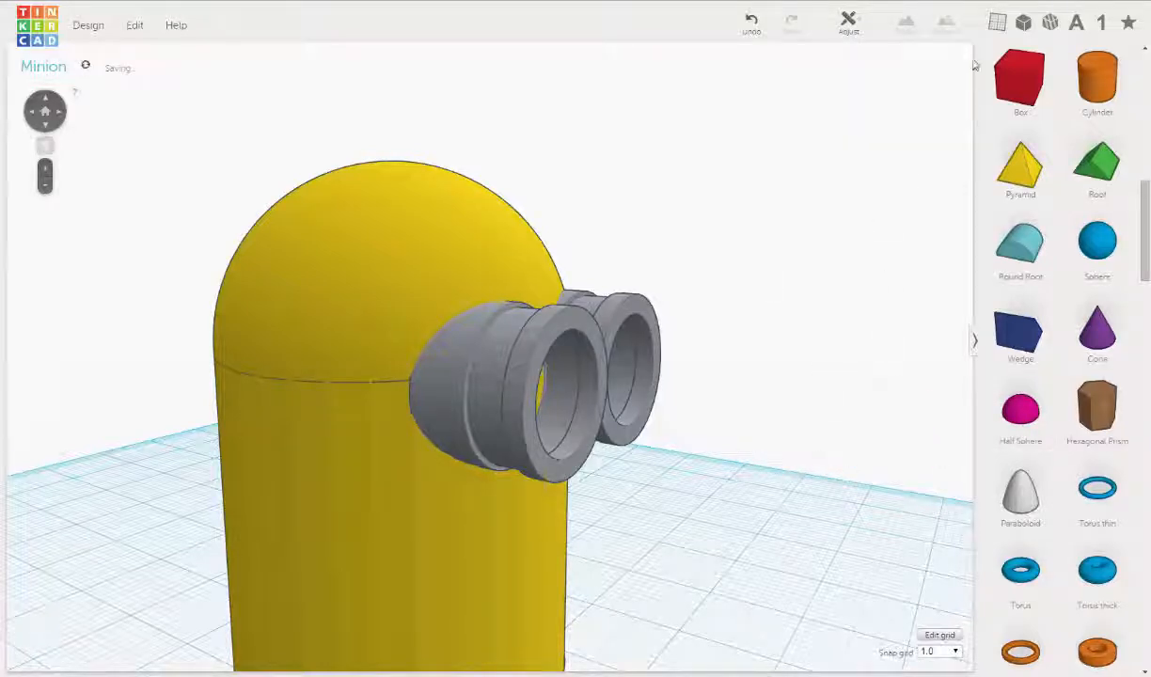
scroll(1034, 104, up, 3)
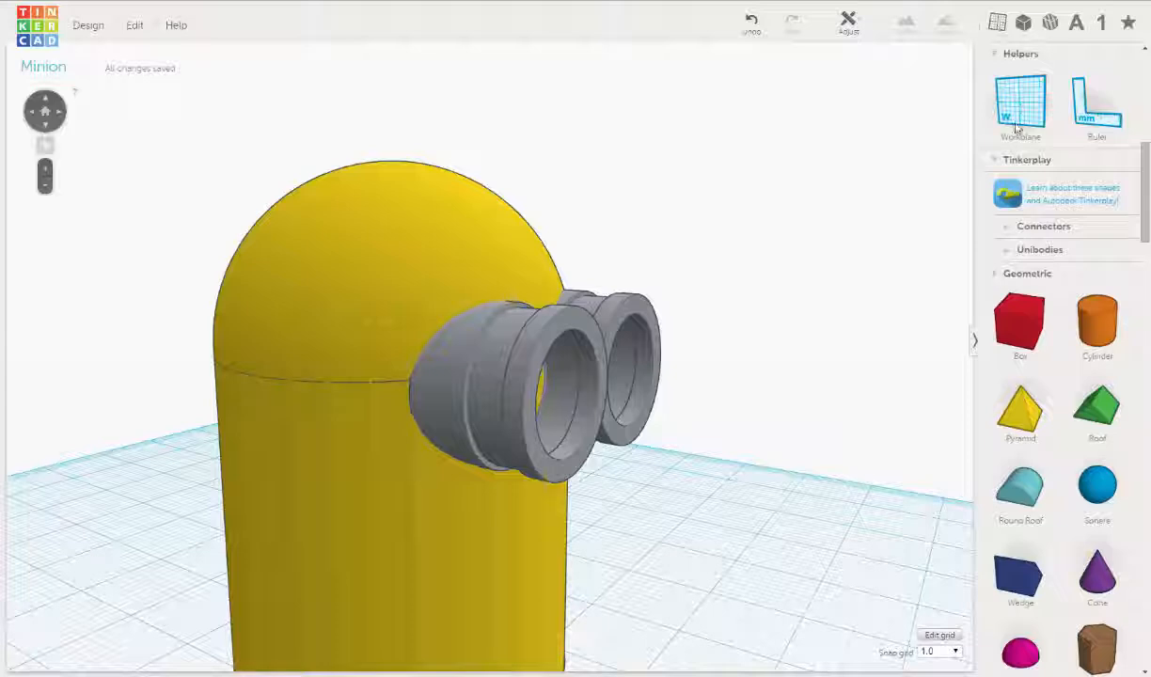
drag(1023, 111, 486, 400)
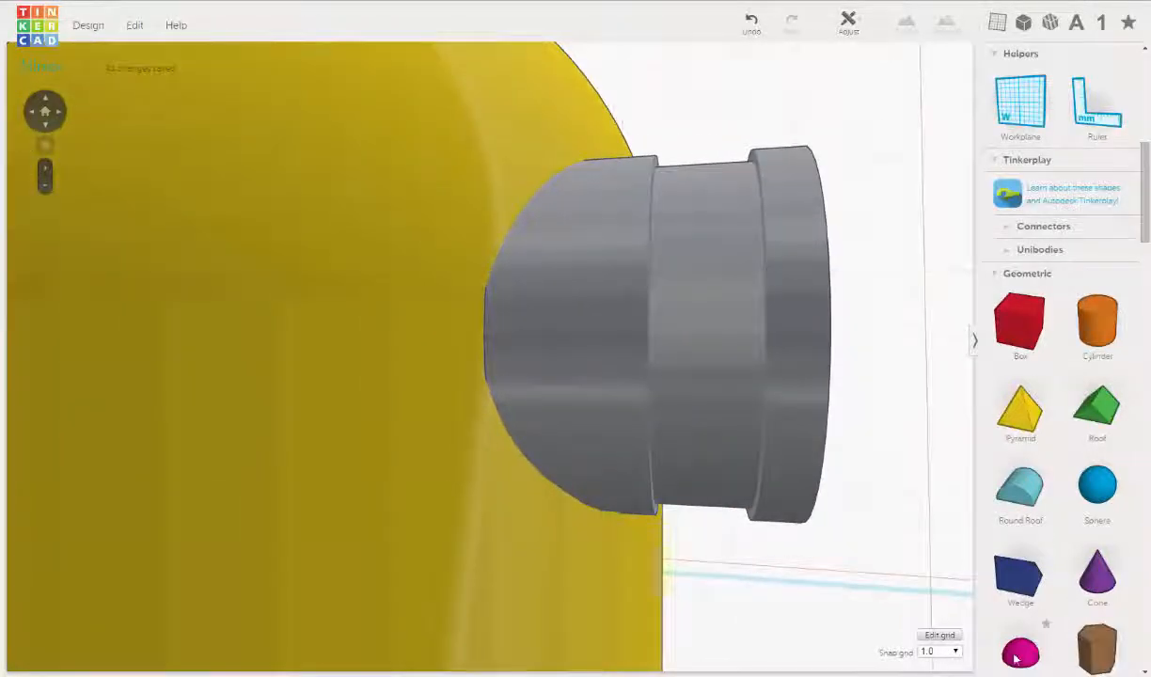
Add a Half Sphere on the goggle-side workplane and shrink its base to 4 × 4 mm.
drag(1016, 658, 740, 423)
scroll(740, 423, down, 5)
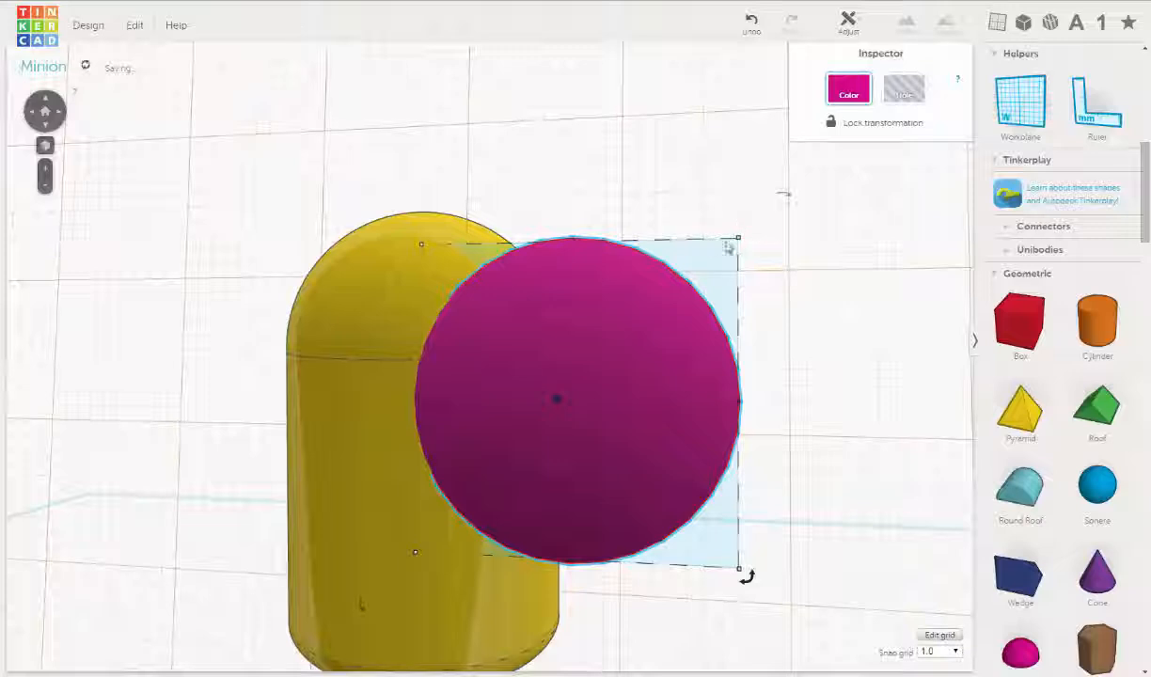
drag(739, 242, 467, 495)
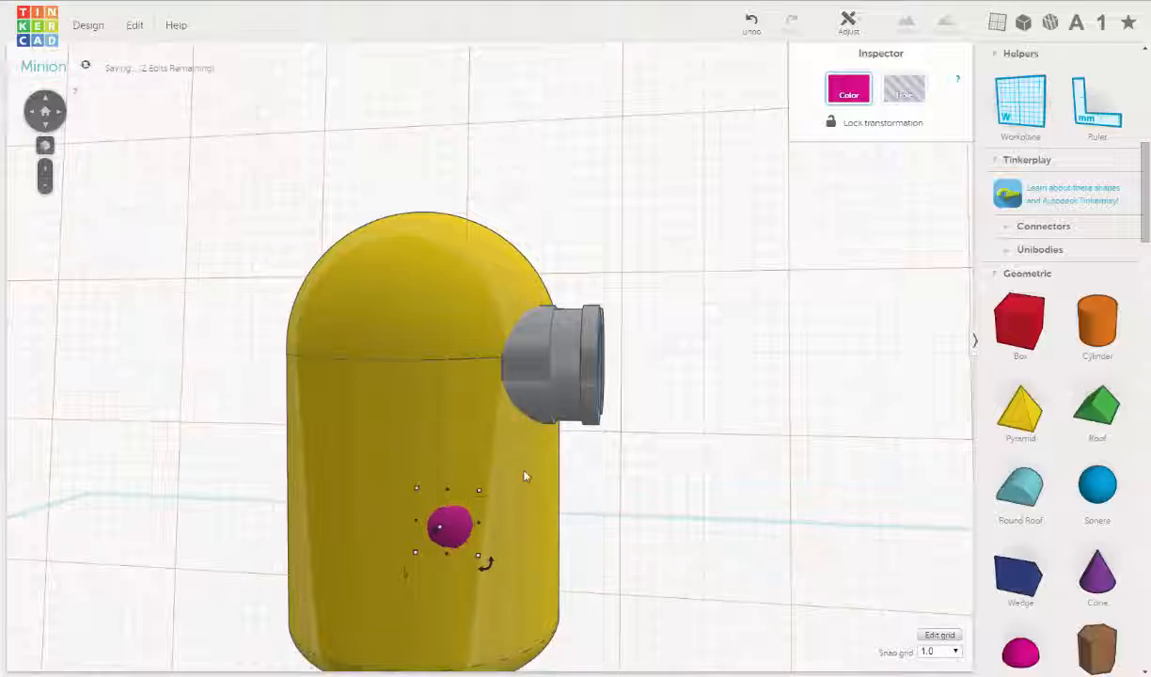
Move the half sphere five grid steps forward and ten steps up, onto the side of the left goggle.
key(Right)
key(Right)
key(Right)
key(Up)
key(Up)
key(Up)
key(Up)
key(Up)
key(Up)
key(Up)
key(Up)
key(Up)
key(Up)
key(Up)
key(Up)
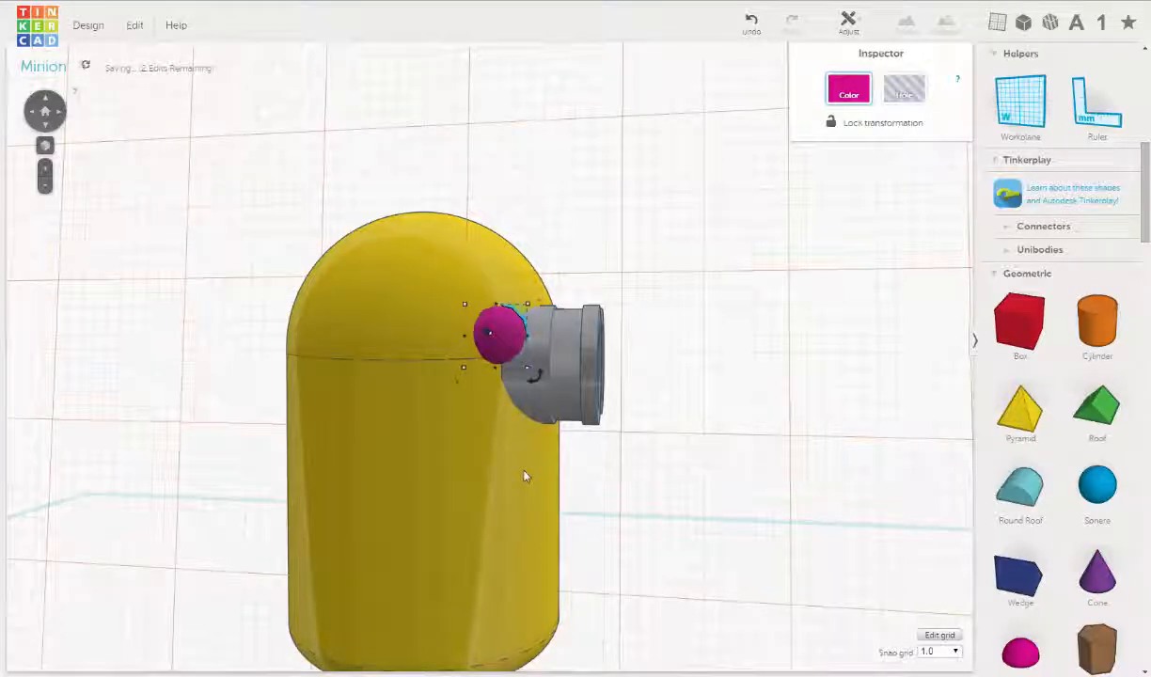
key(Down)
key(Down)
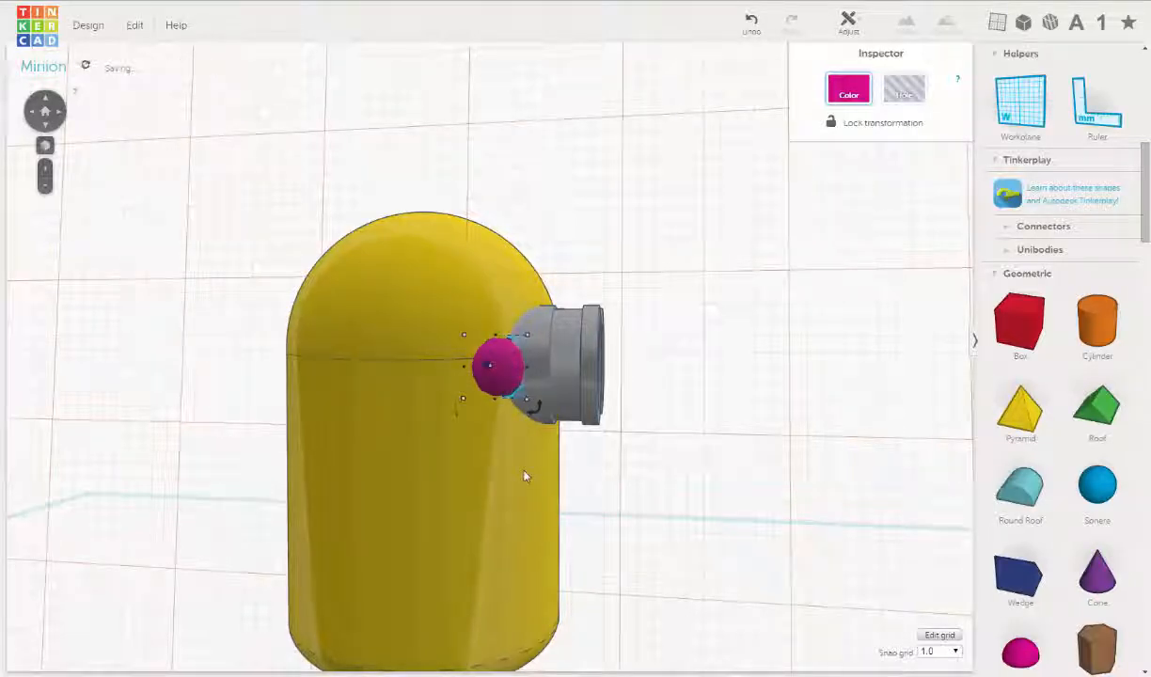
key(Right)
key(Right)
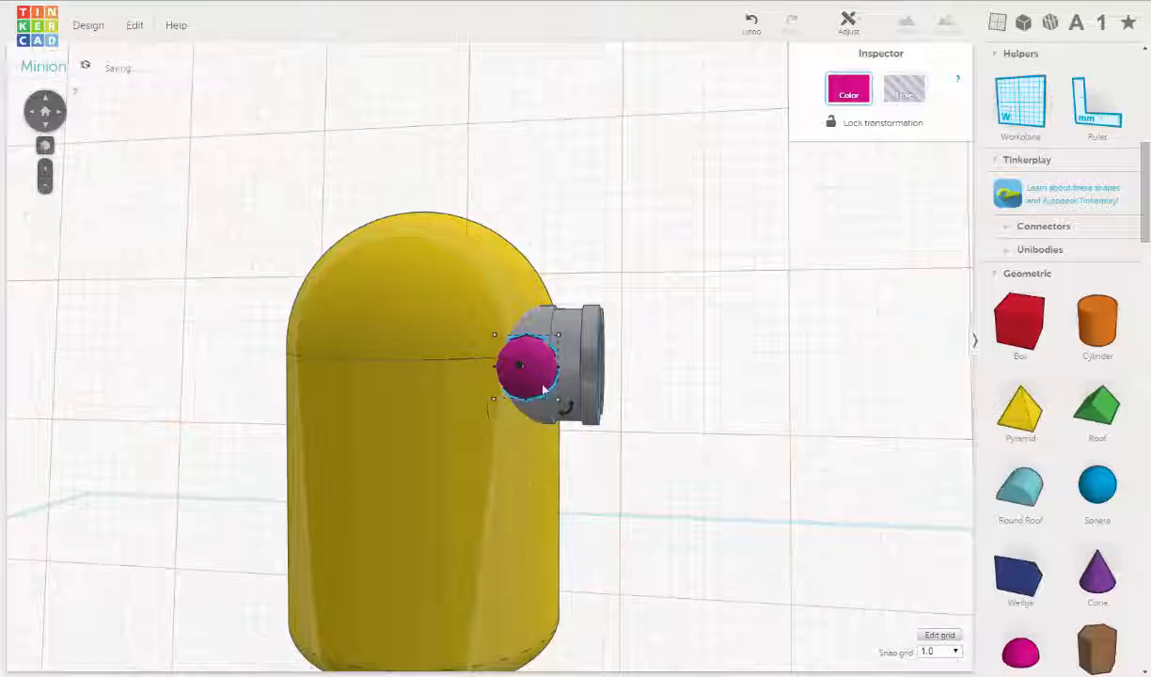
Shrink the half sphere's base to 2 × 2 mm and reduce it once more to a small rivet size.
scroll(543, 389, up, 2)
right_drag(621, 439, 543, 326)
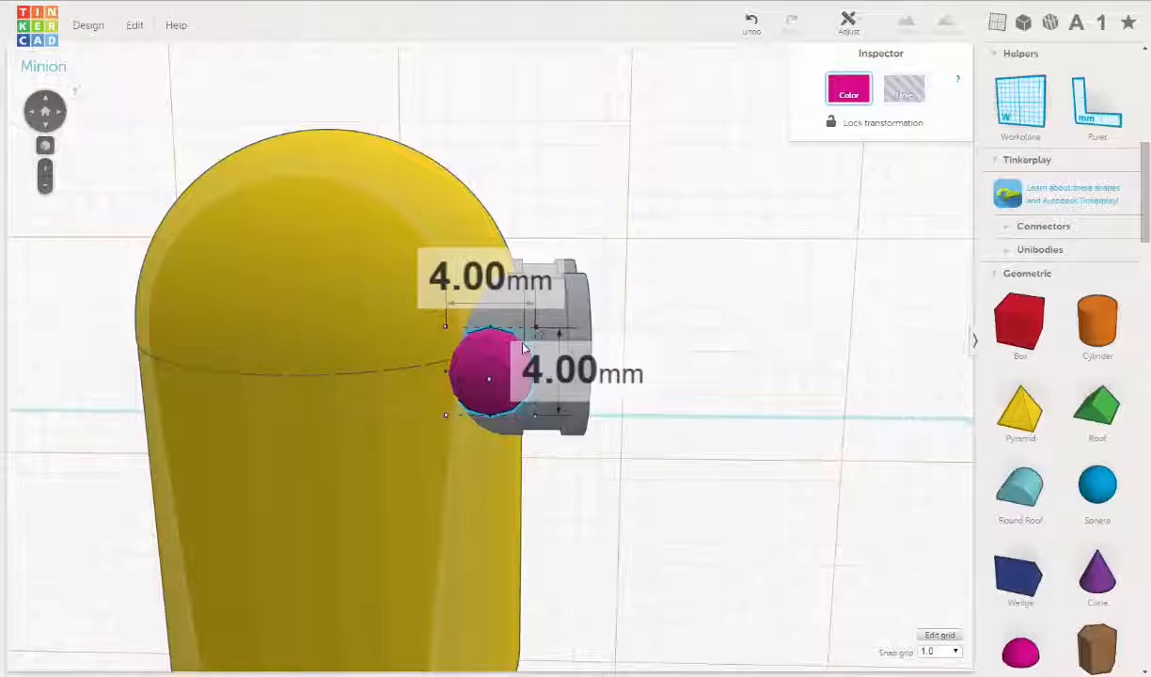
drag(533, 341, 497, 375)
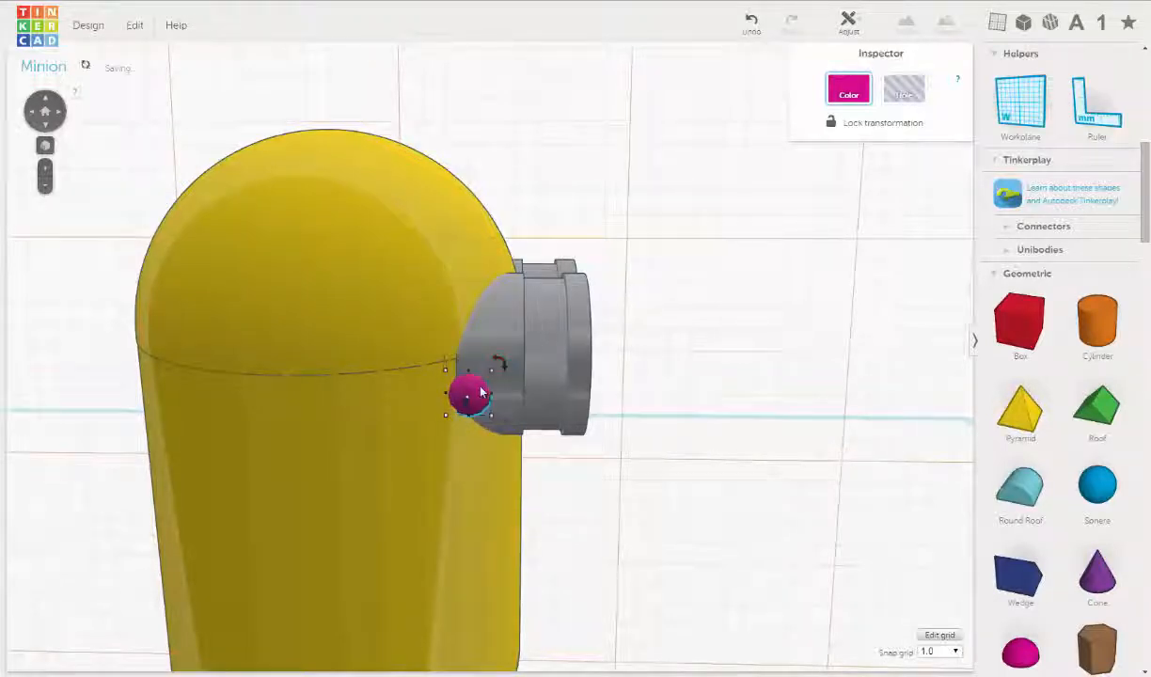
scroll(476, 389, up, 3)
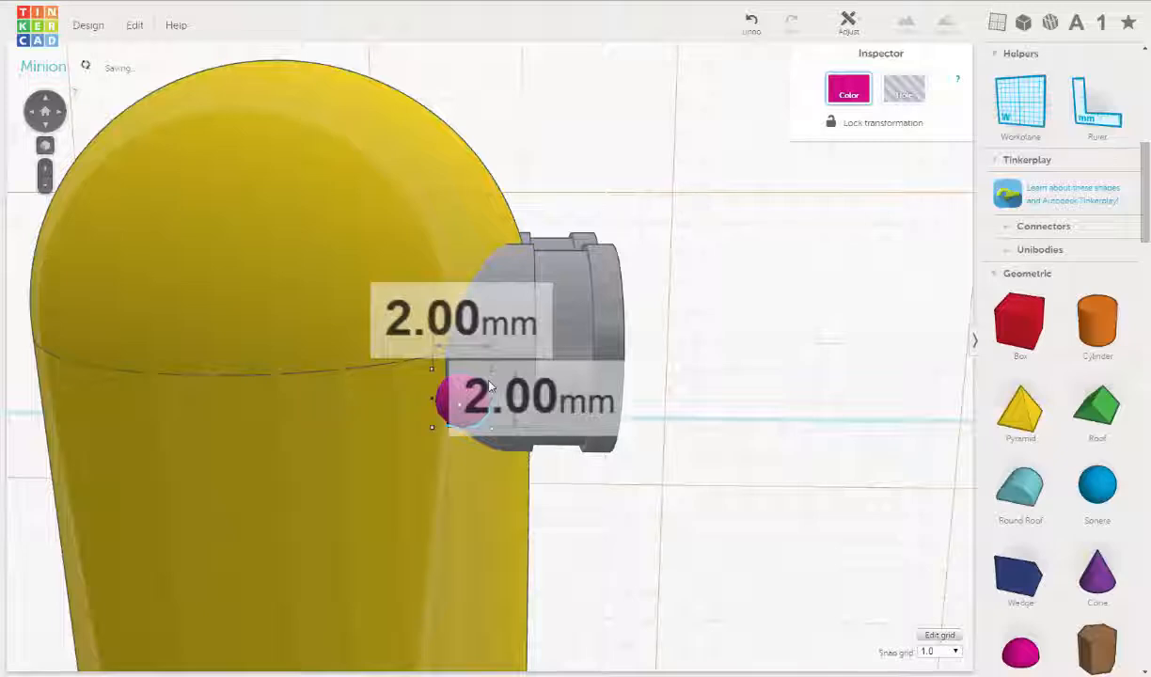
drag(482, 401, 460, 389)
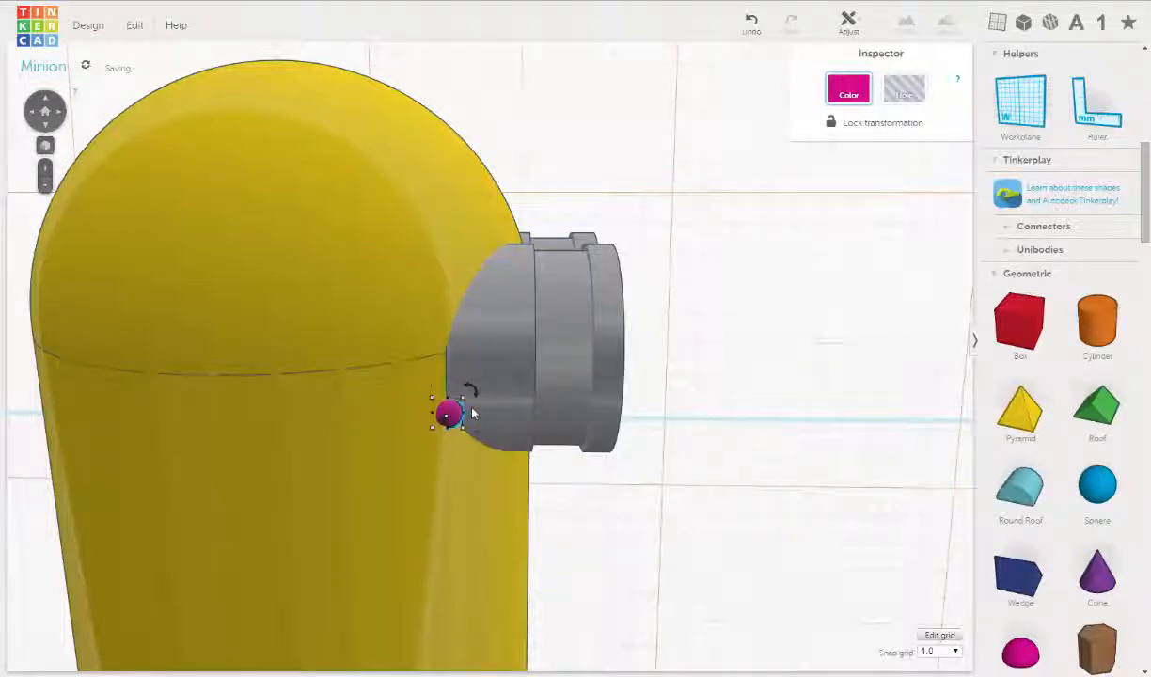
Position the small half sphere midway up the left goggle's side, on the tube section between its two collars.
key(Right)
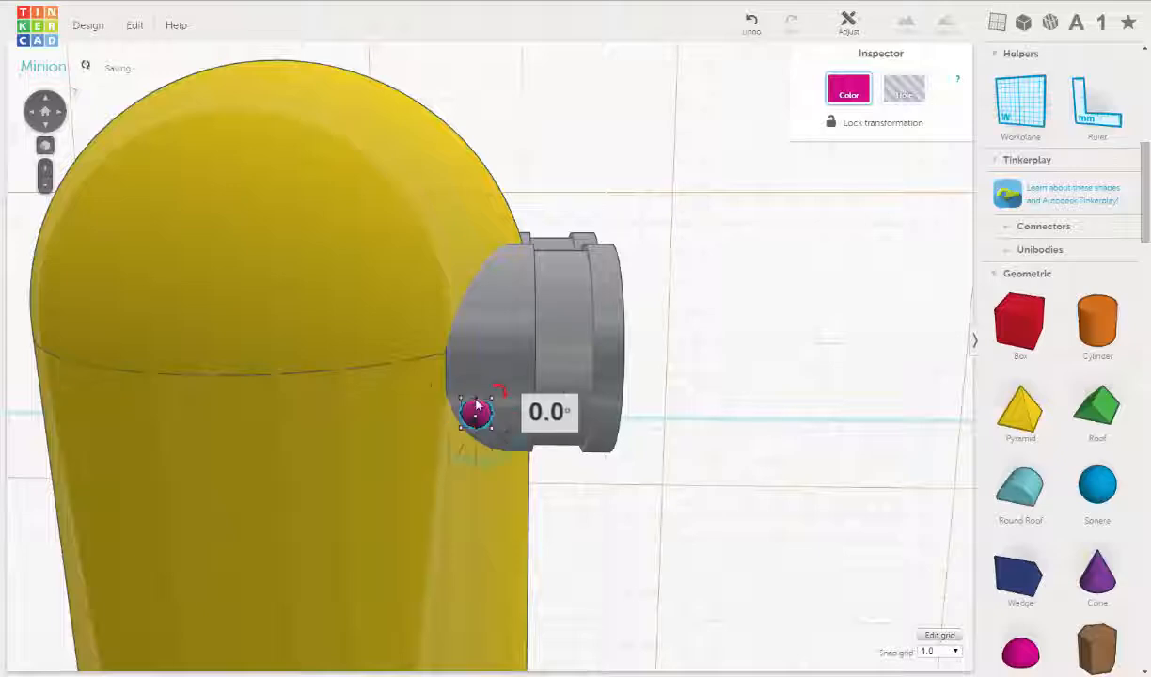
key(Right)
key(Up)
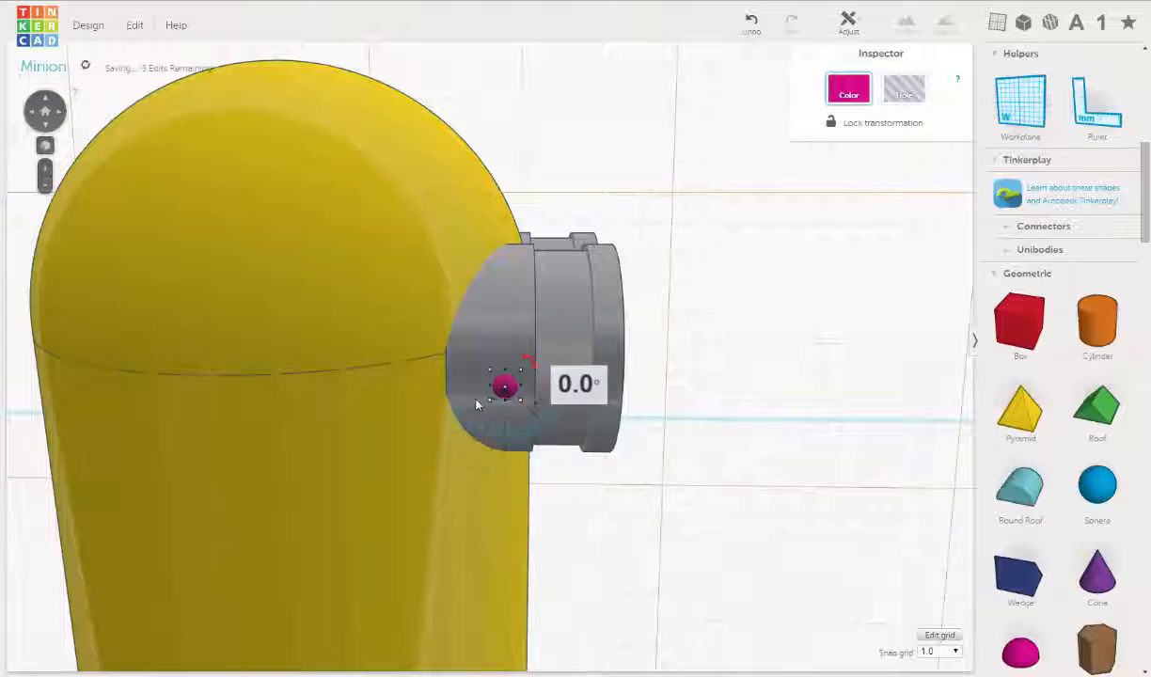
key(Up)
right_drag(536, 397, 347, 390)
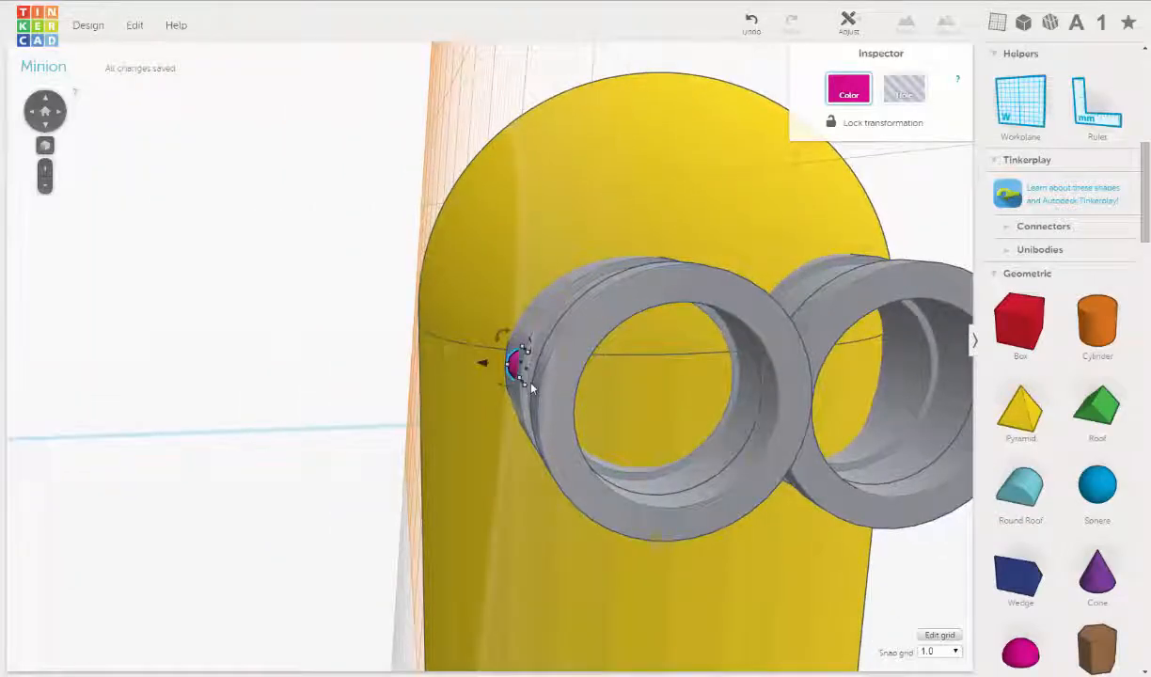
right_drag(531, 383, 494, 390)
scroll(508, 360, down, 10)
scroll(506, 415, up, 4)
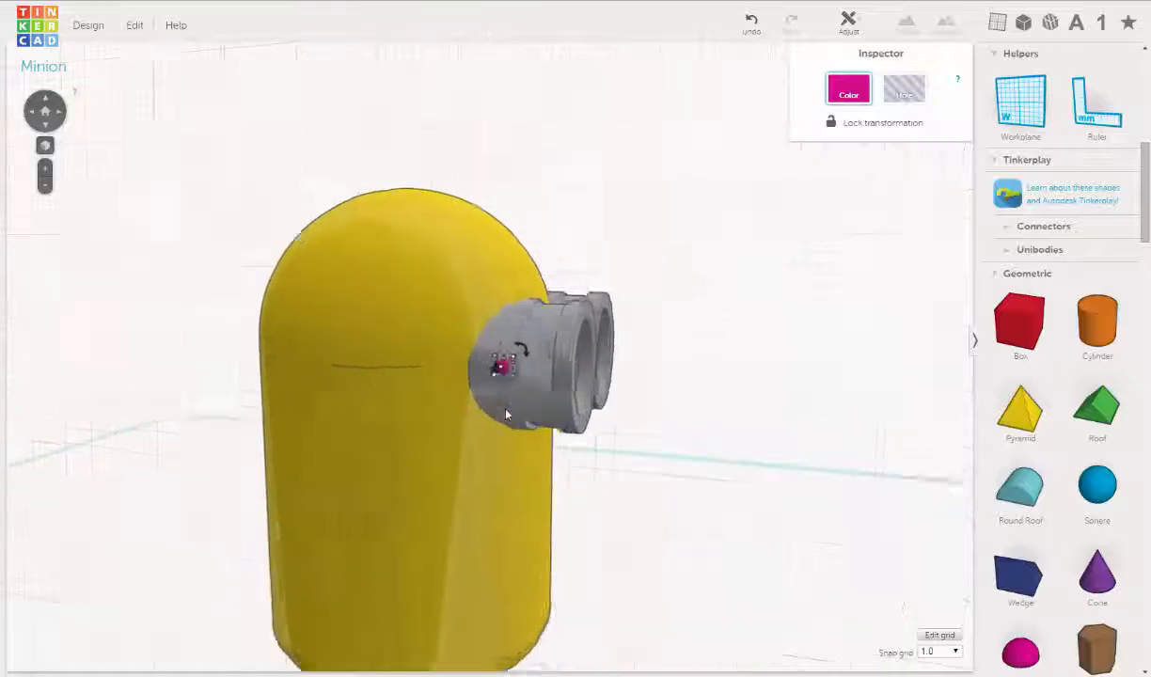
scroll(506, 414, up, 3)
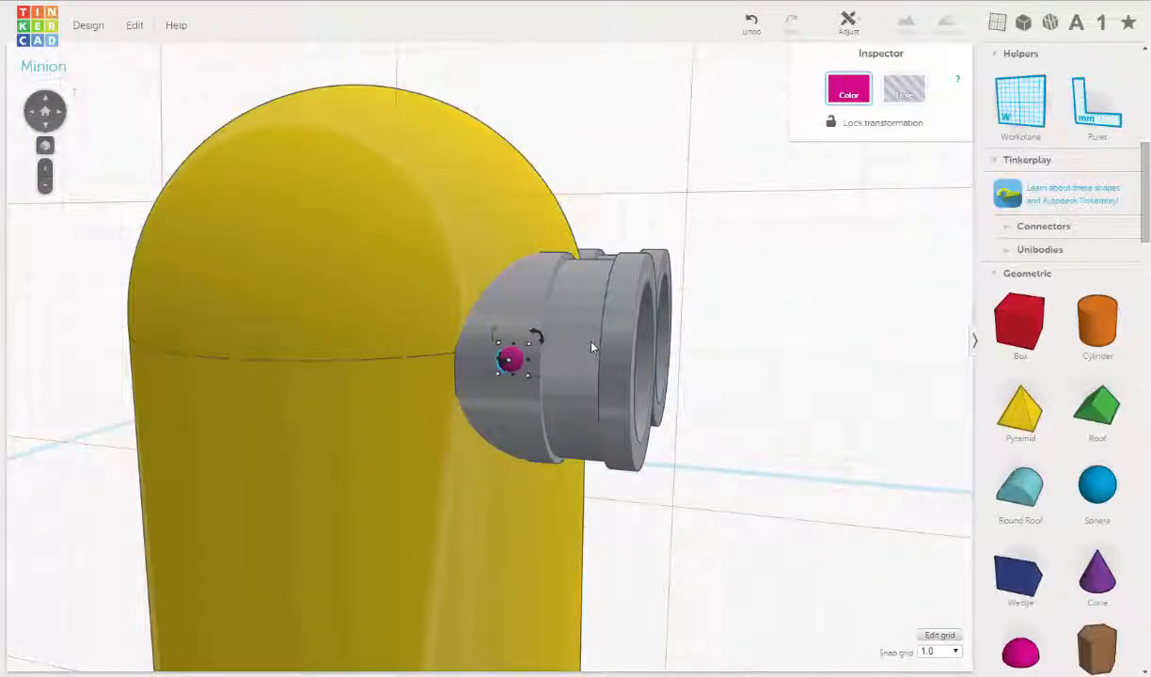
drag(509, 358, 628, 387)
mouse_move(628, 386)
right_down()
mouse_move(465, 385)
mouse_move(626, 380)
mouse_move(608, 354)
mouse_move(638, 378)
right_up()
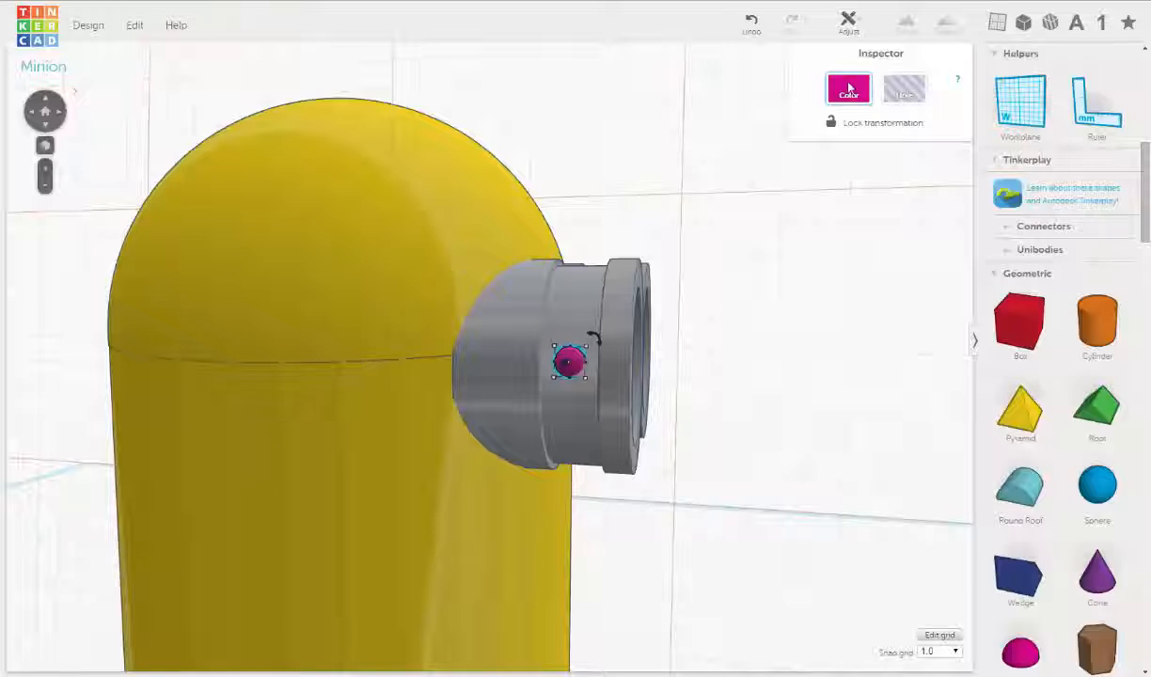
Colour the small half sphere grey to match the goggles.
click(849, 88)
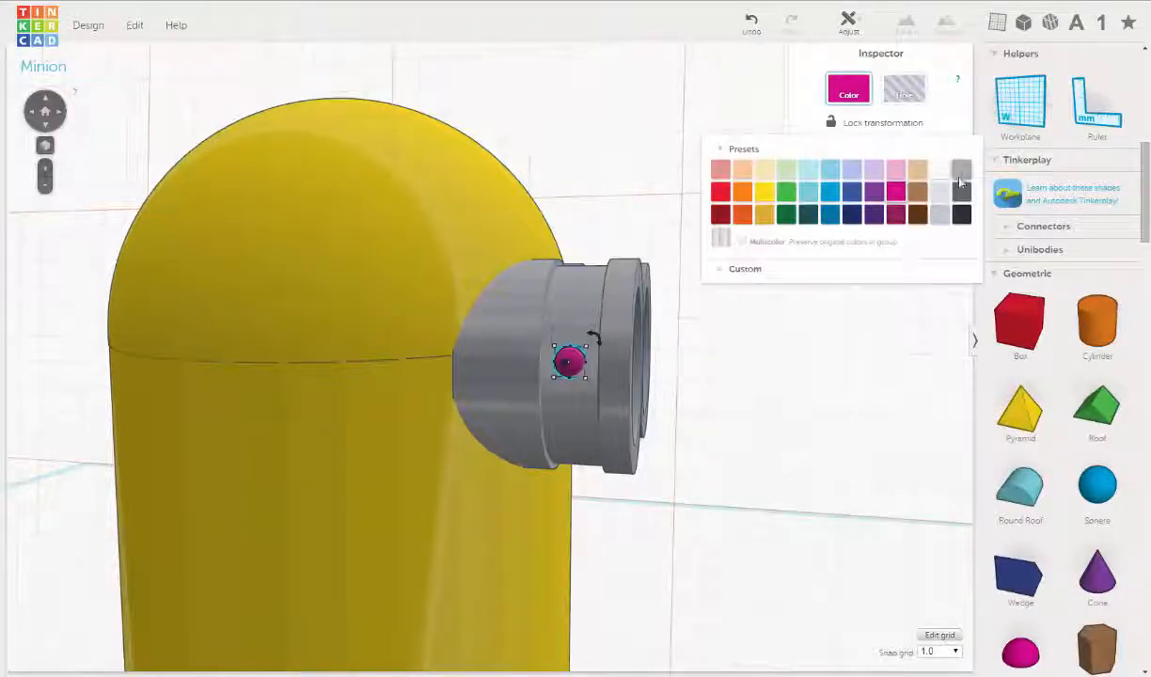
click(960, 174)
right_drag(770, 368, 555, 343)
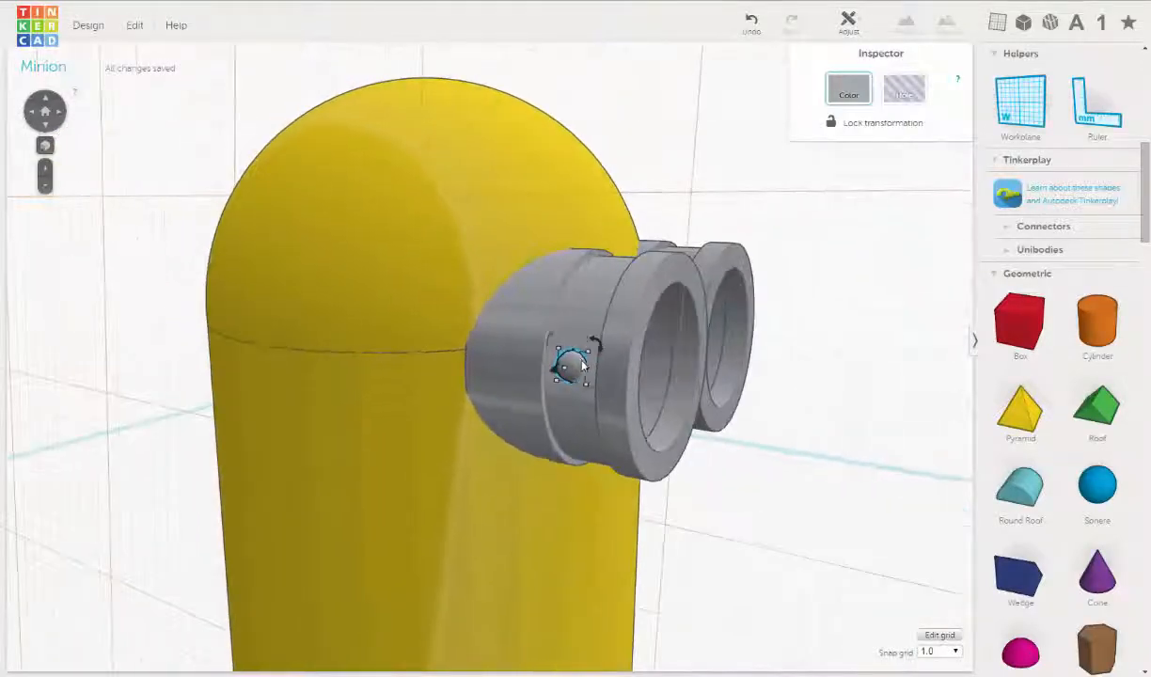
scroll(541, 365, up, 2)
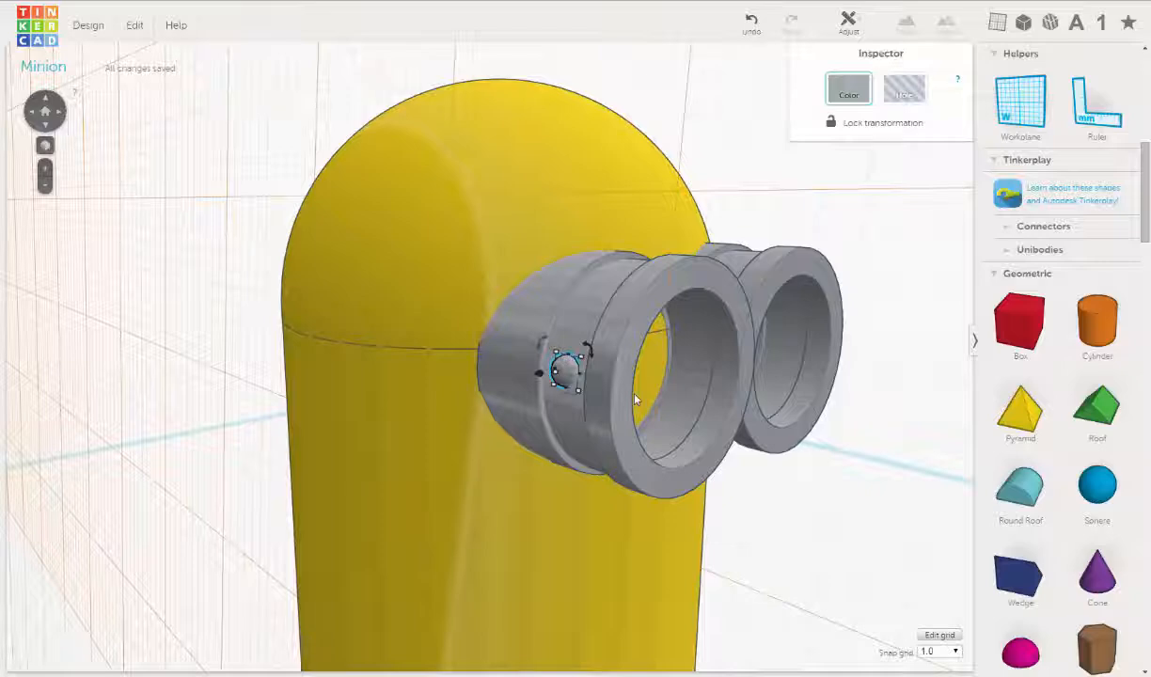
right_drag(635, 400, 614, 360)
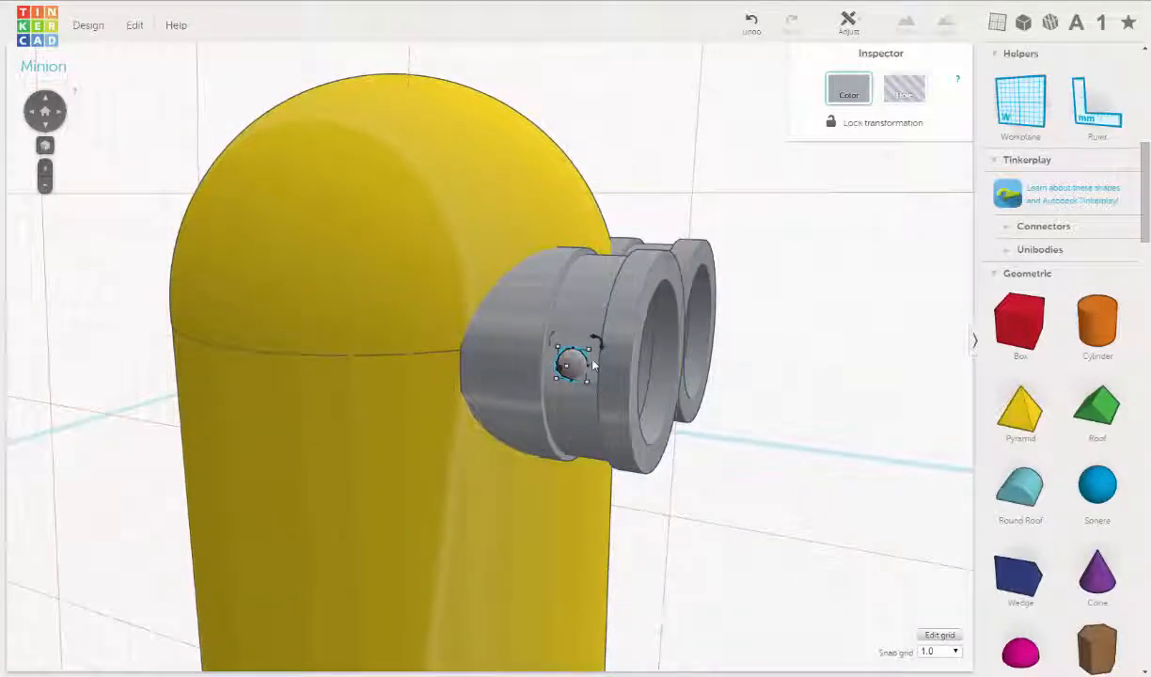
right_drag(609, 367, 578, 362)
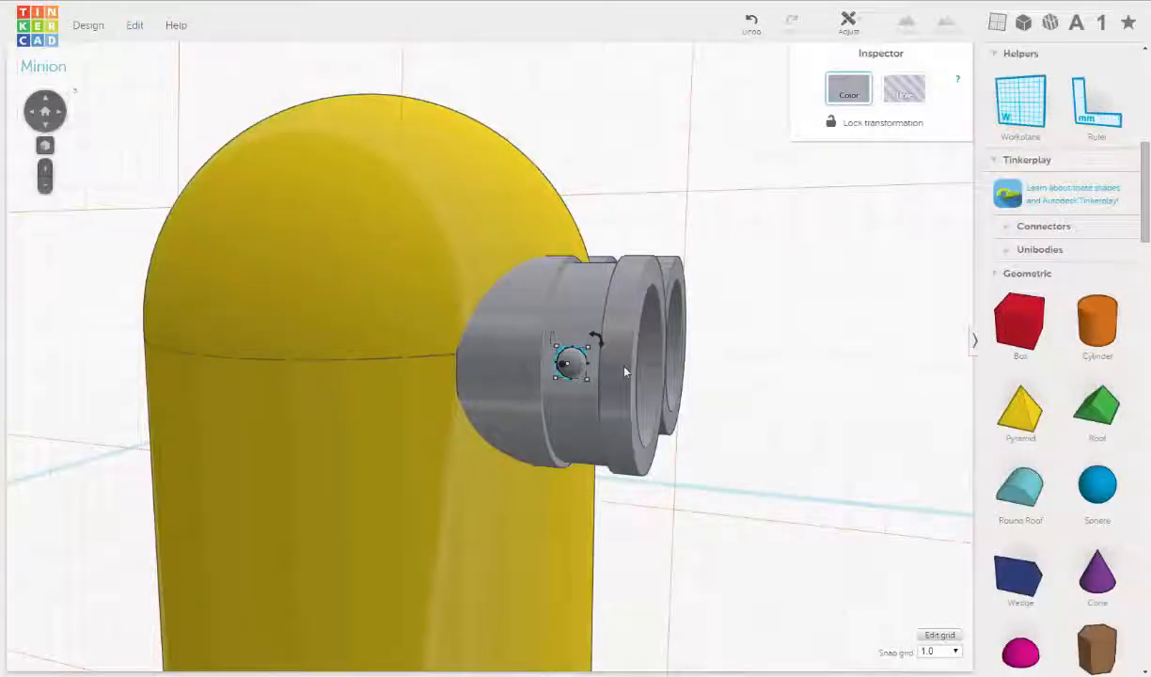
right_drag(624, 372, 447, 397)
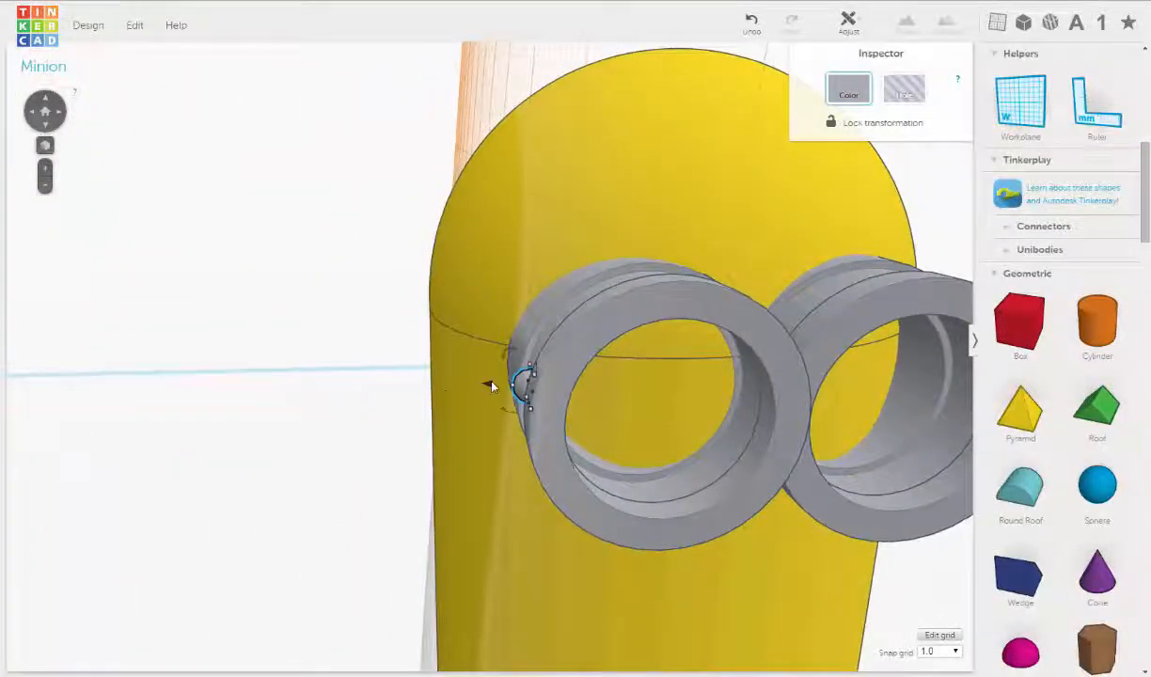
click(490, 384)
click(494, 385)
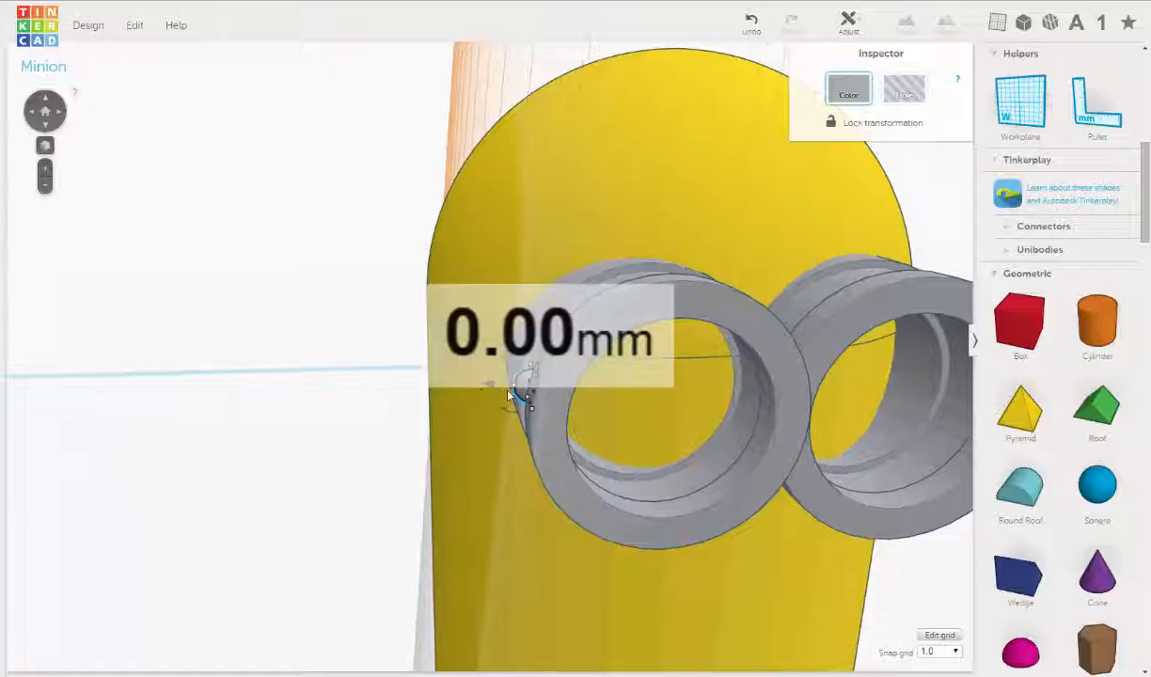
right_drag(494, 386, 535, 364)
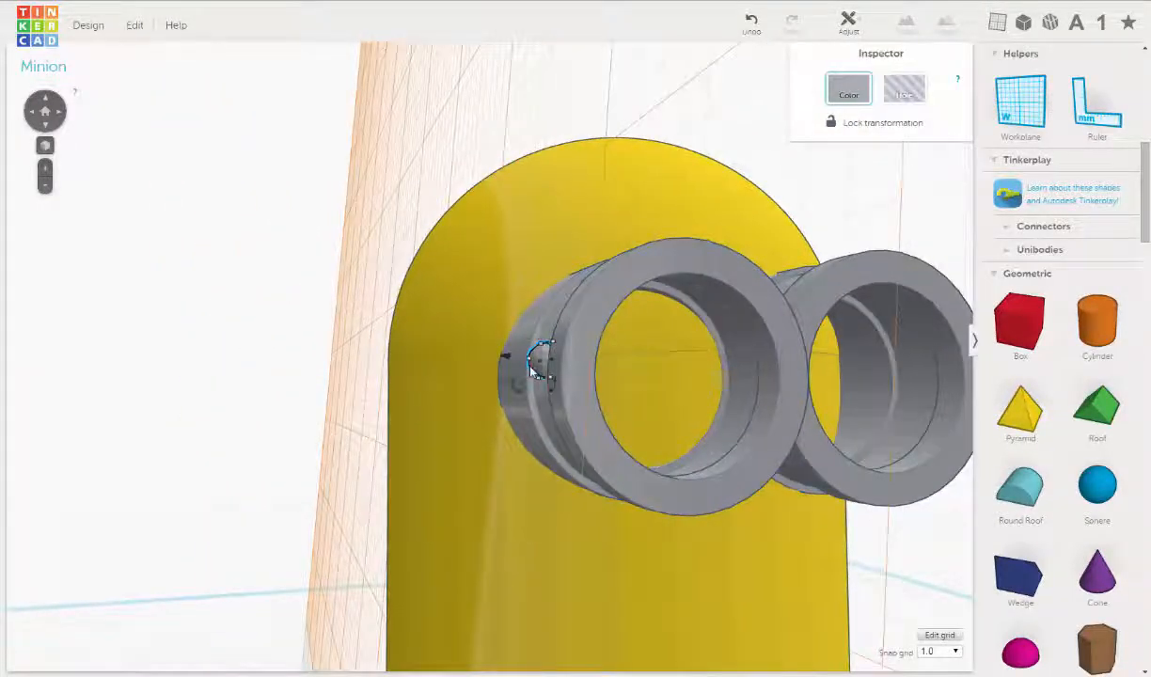
key(ctrl+Down)
key(ctrl+Down)
key(ctrl+Up)
key(ctrl+Up)
Set the snap grid to 0.25 and sink the half sphere two grid steps into the goggle's side.
click(951, 650)
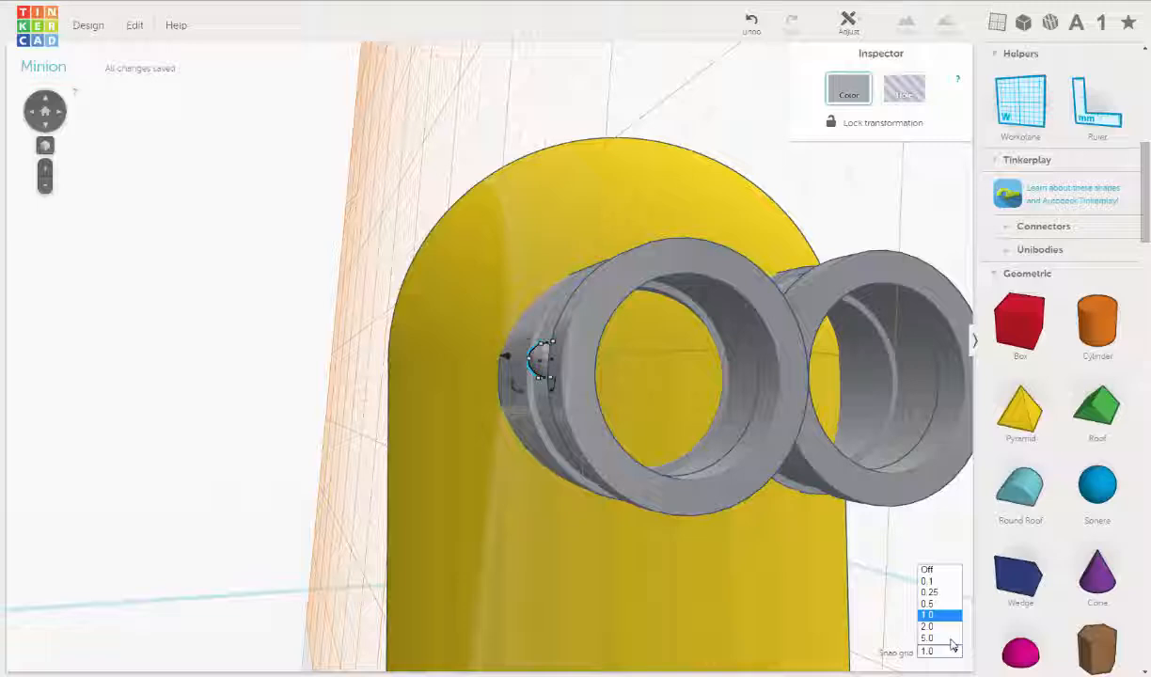
click(929, 591)
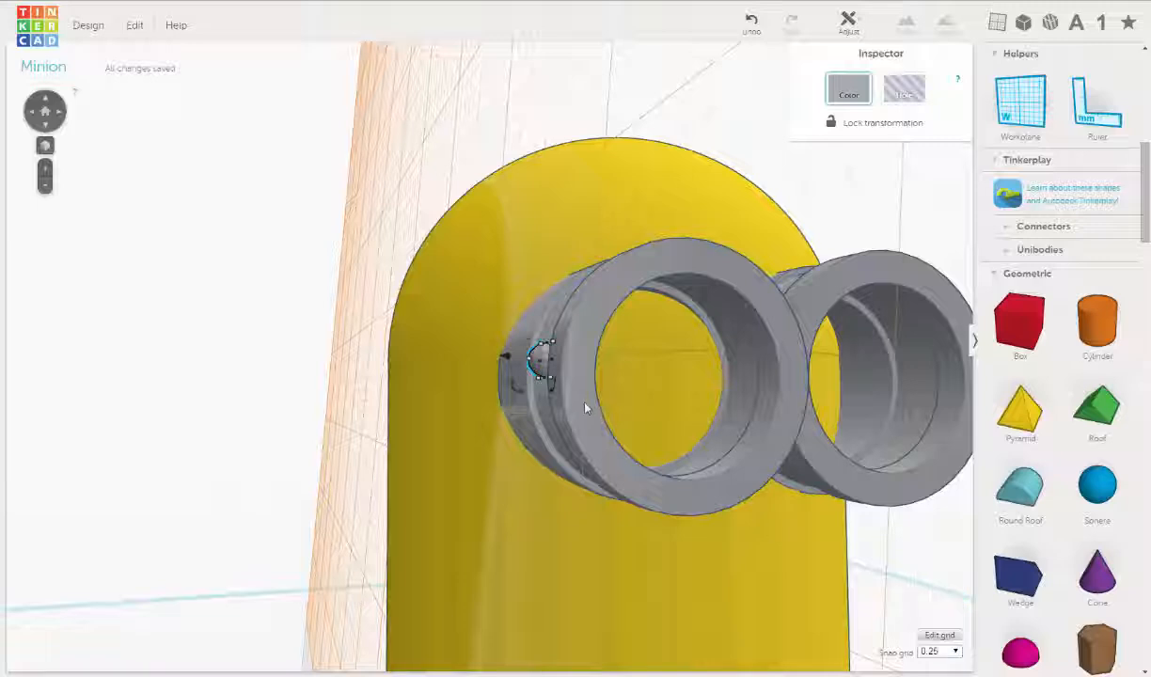
key(ctrl+Down)
key(ctrl+Down)
right_drag(567, 399, 823, 287)
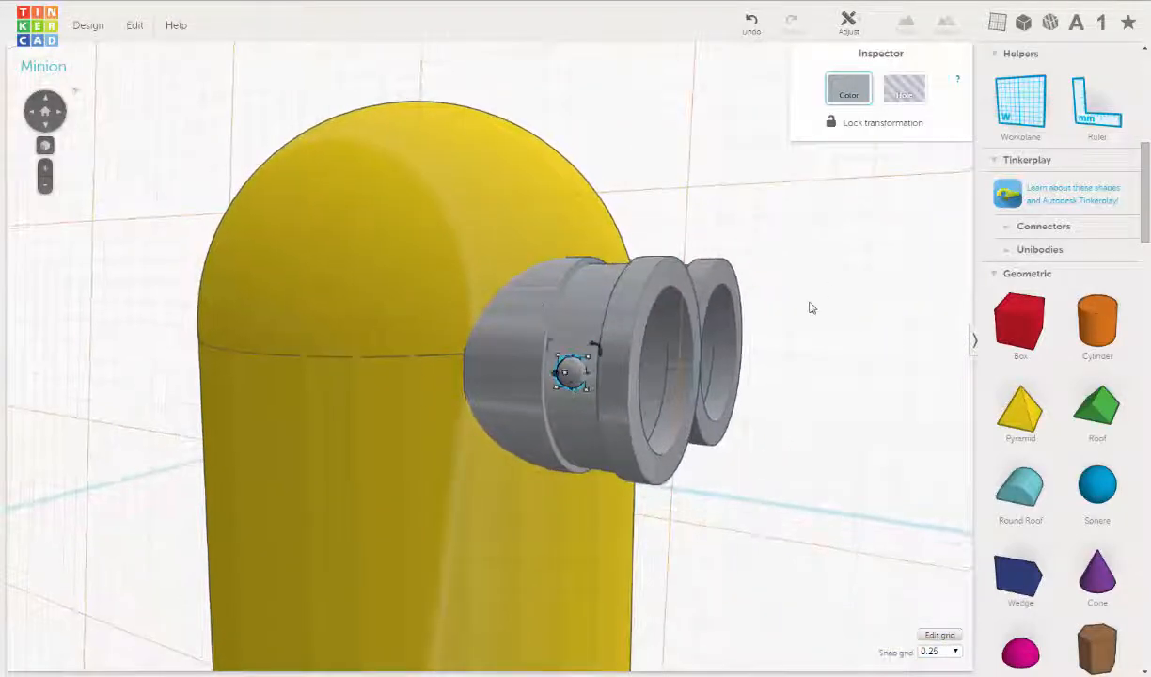
Return the workplane from the goggle's side to the ground plane.
scroll(811, 308, down, 5)
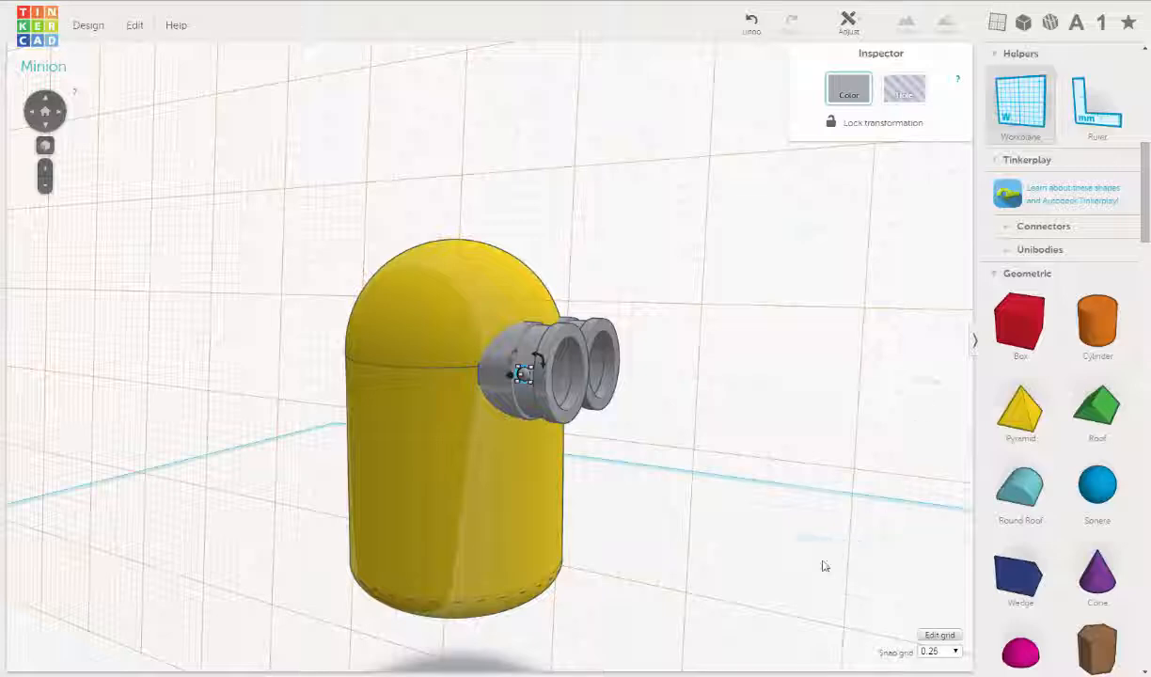
drag(825, 565, 785, 547)
scroll(532, 399, up, 5)
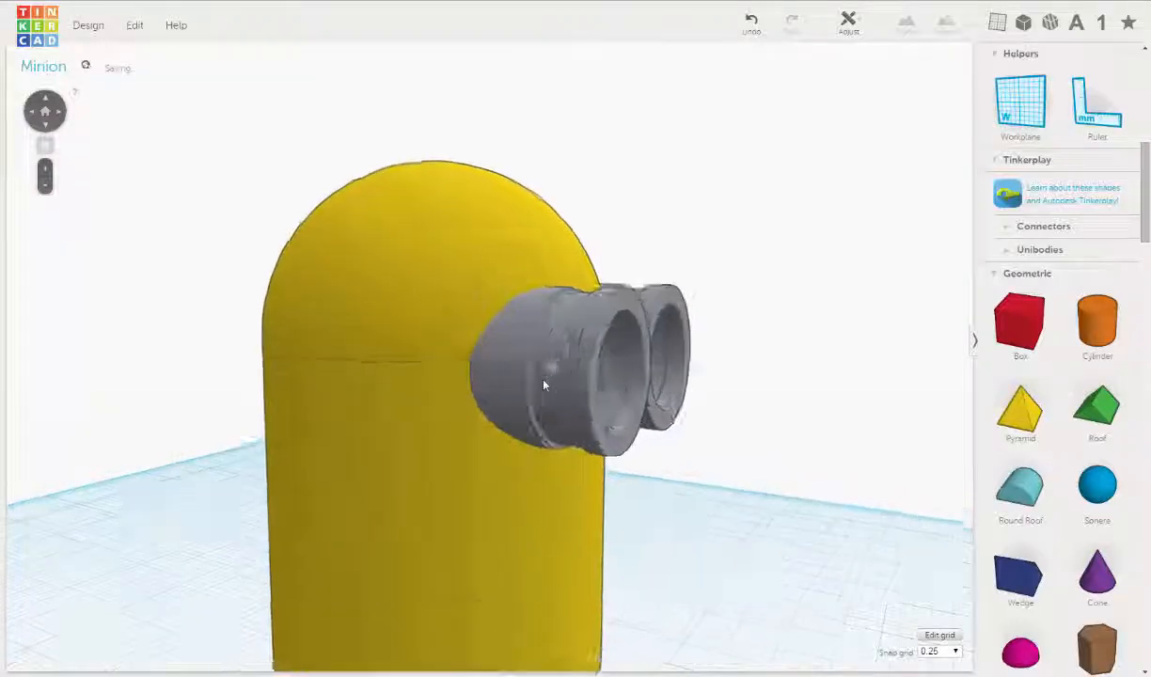
Duplicate the half-sphere rivet on the left goggle and raise the copy above the original.
click(570, 372)
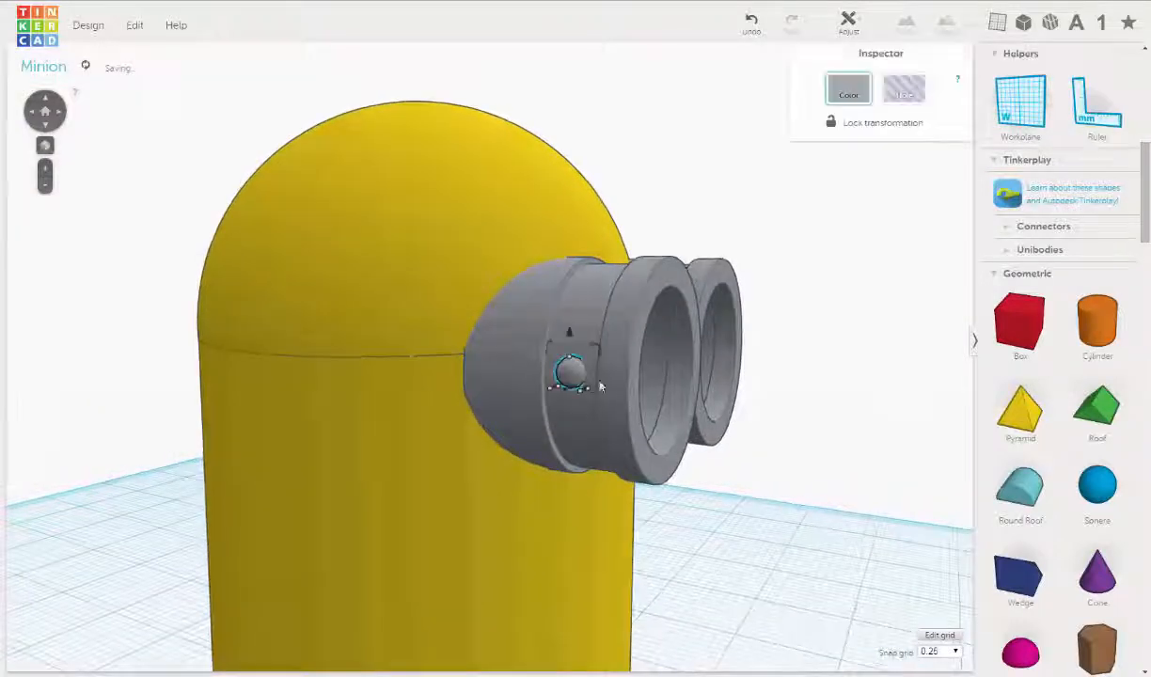
click(135, 27)
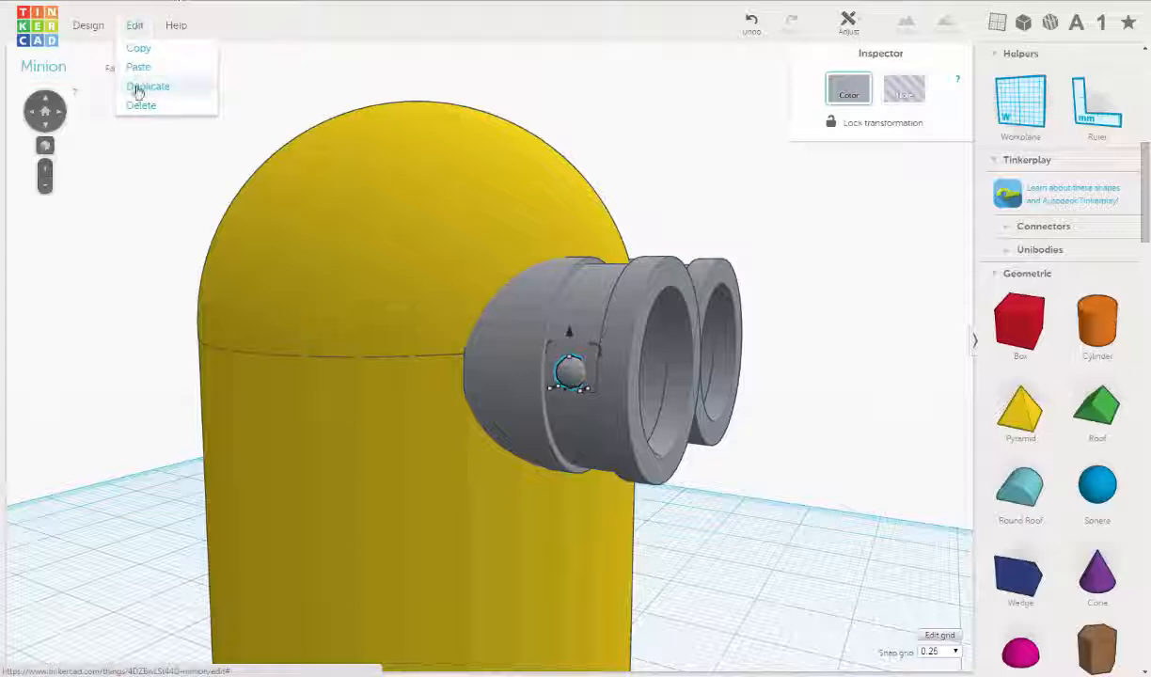
click(141, 86)
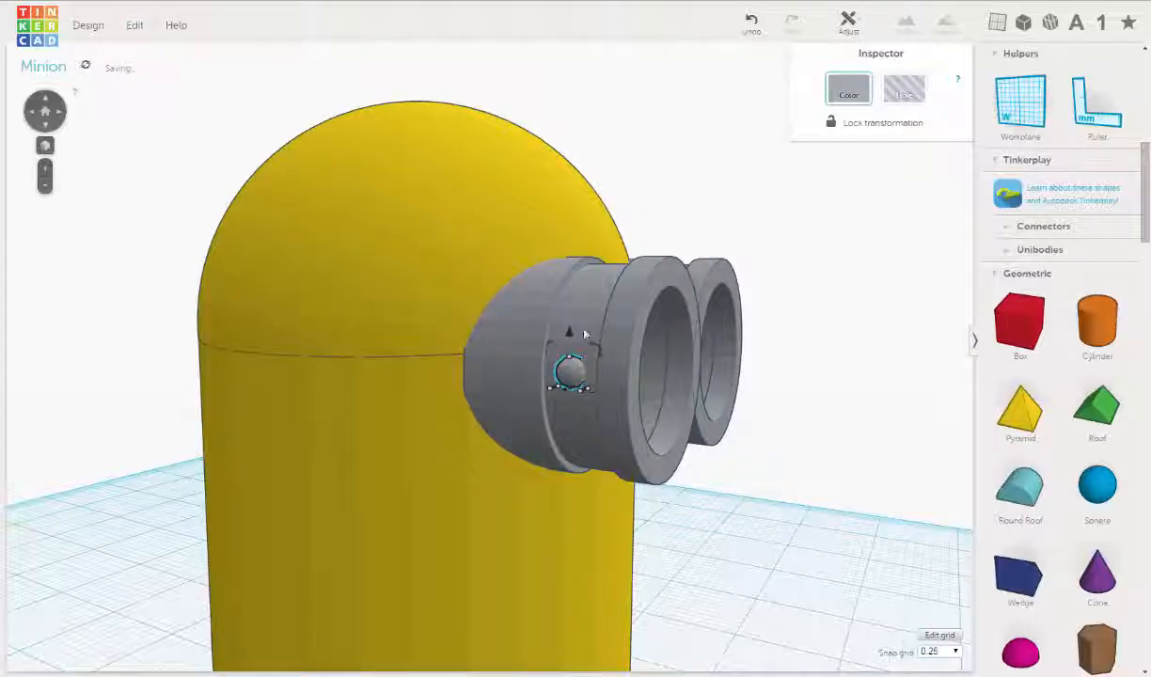
drag(569, 331, 569, 266)
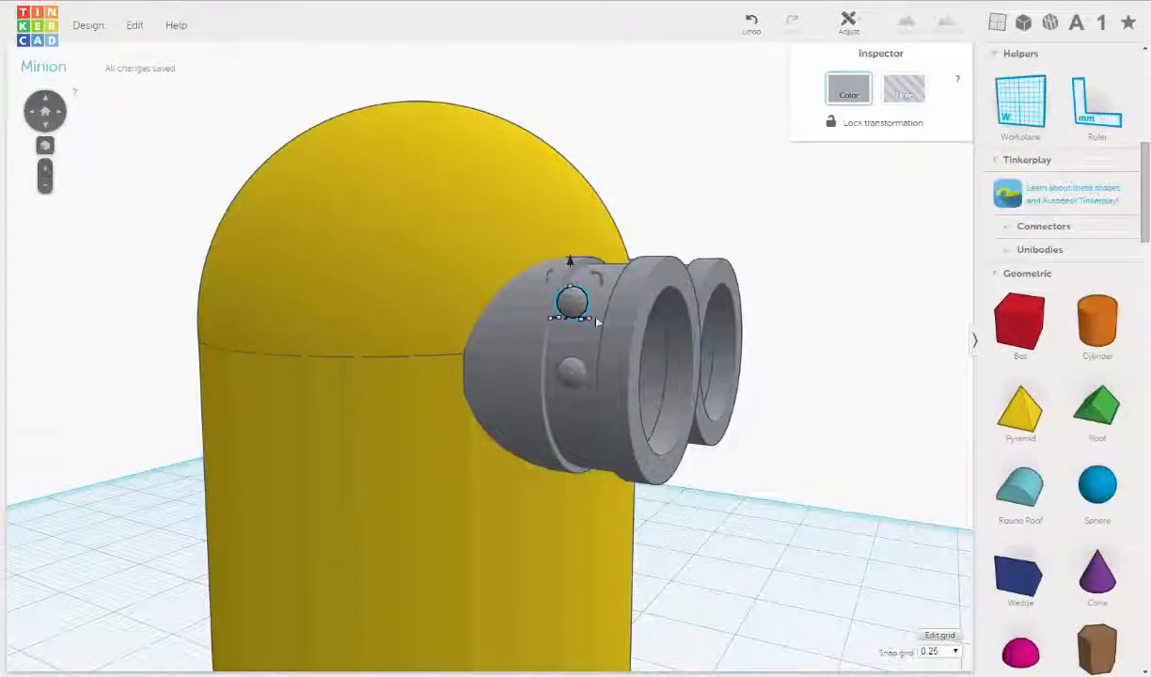
Shift the raised rivet copy inward by four grid steps, into the upper curve of the left goggle.
right_drag(599, 354, 515, 401)
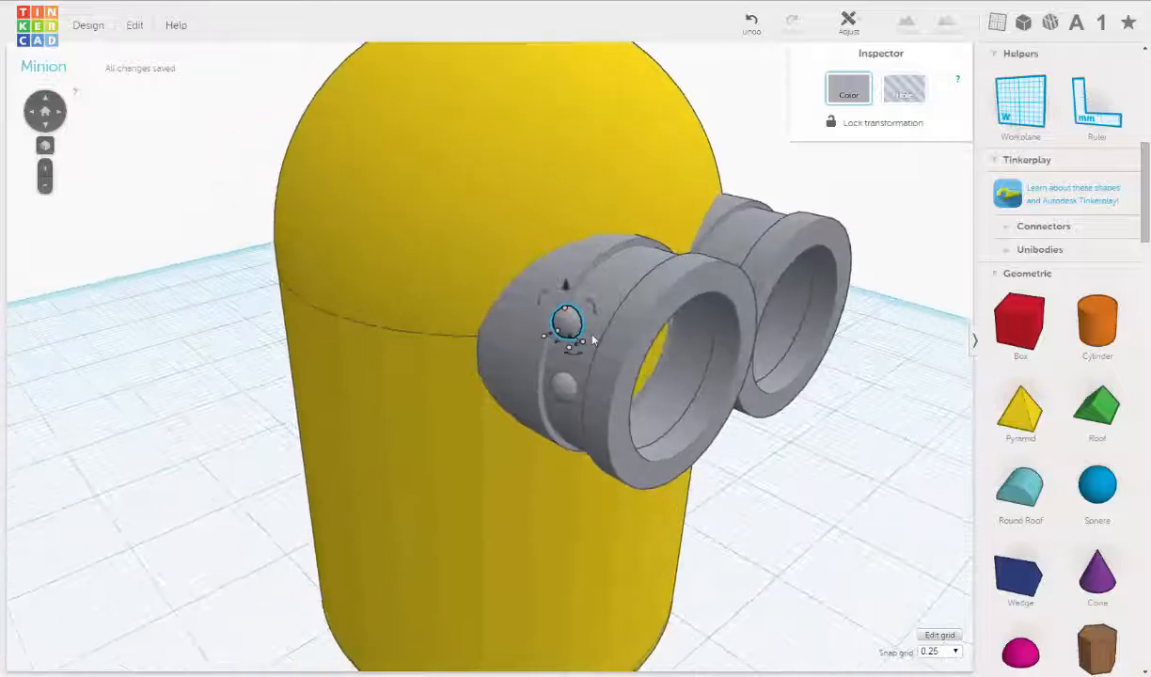
scroll(590, 338, down, 5)
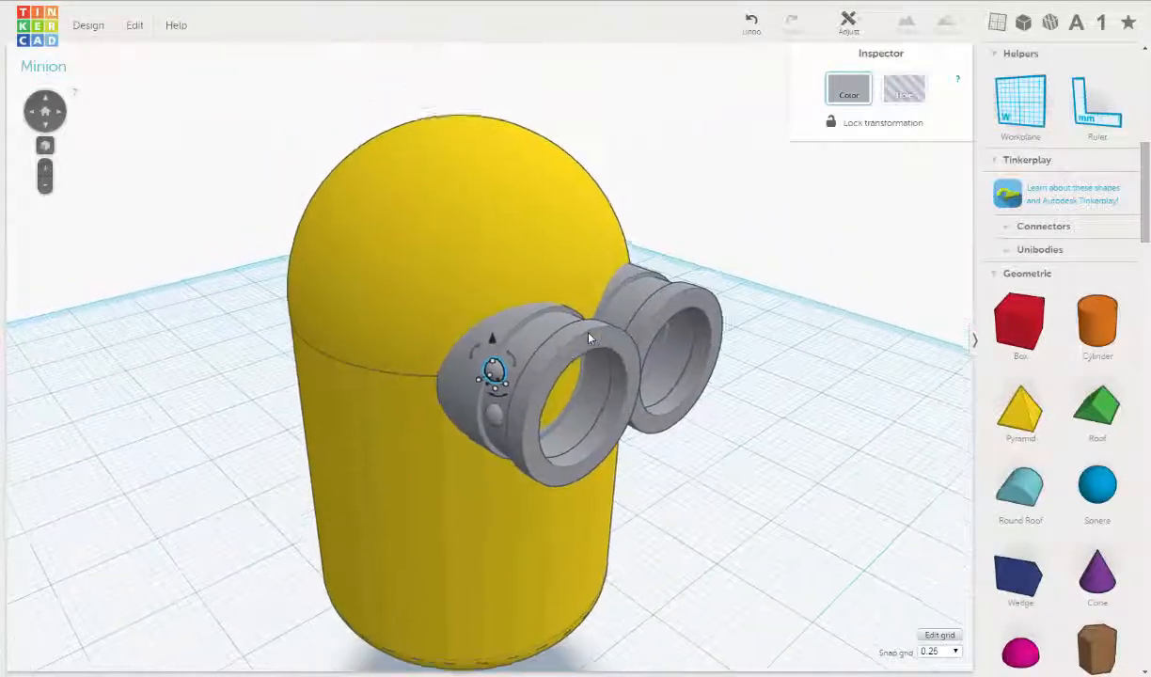
right_drag(560, 416, 470, 331)
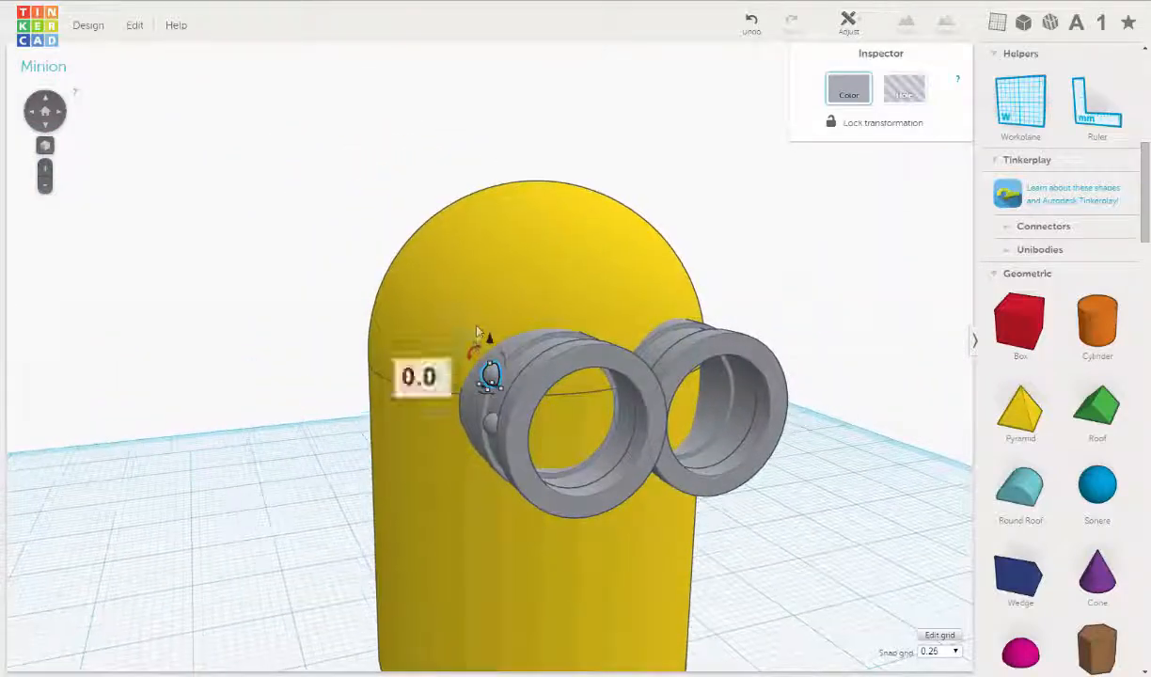
key(Right)
key(Right)
key(Right)
key(Right)
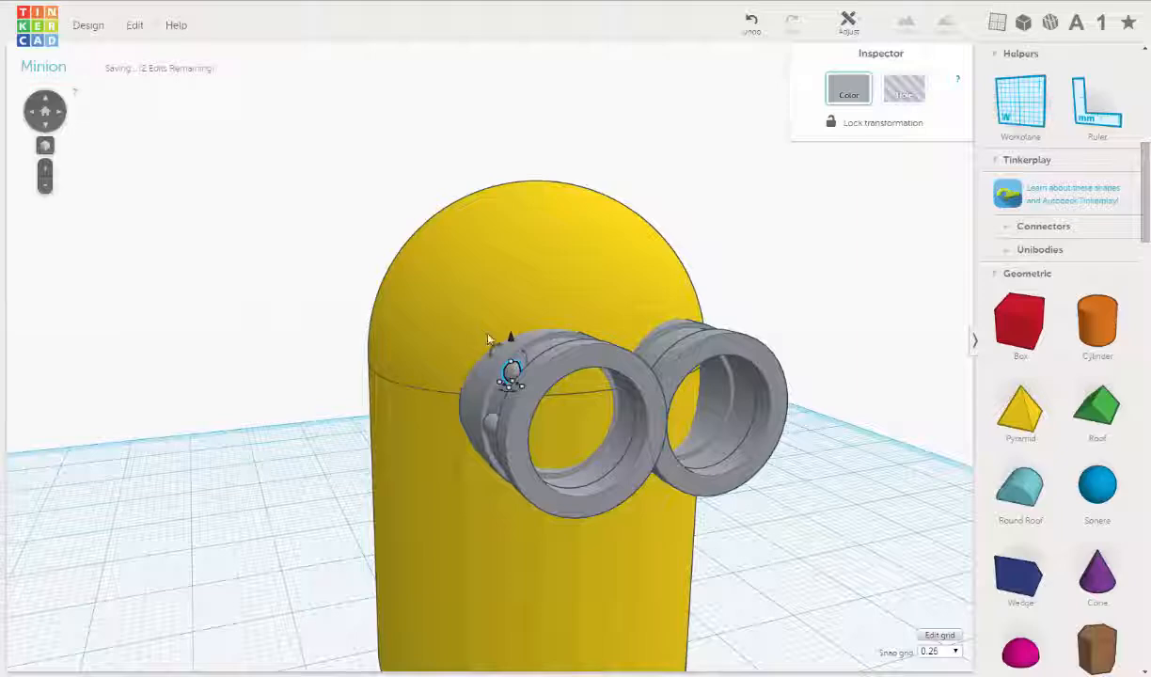
Tilt the upper rivet so it follows the curve of the left goggle.
right_drag(527, 386, 487, 389)
scroll(487, 388, up, 3)
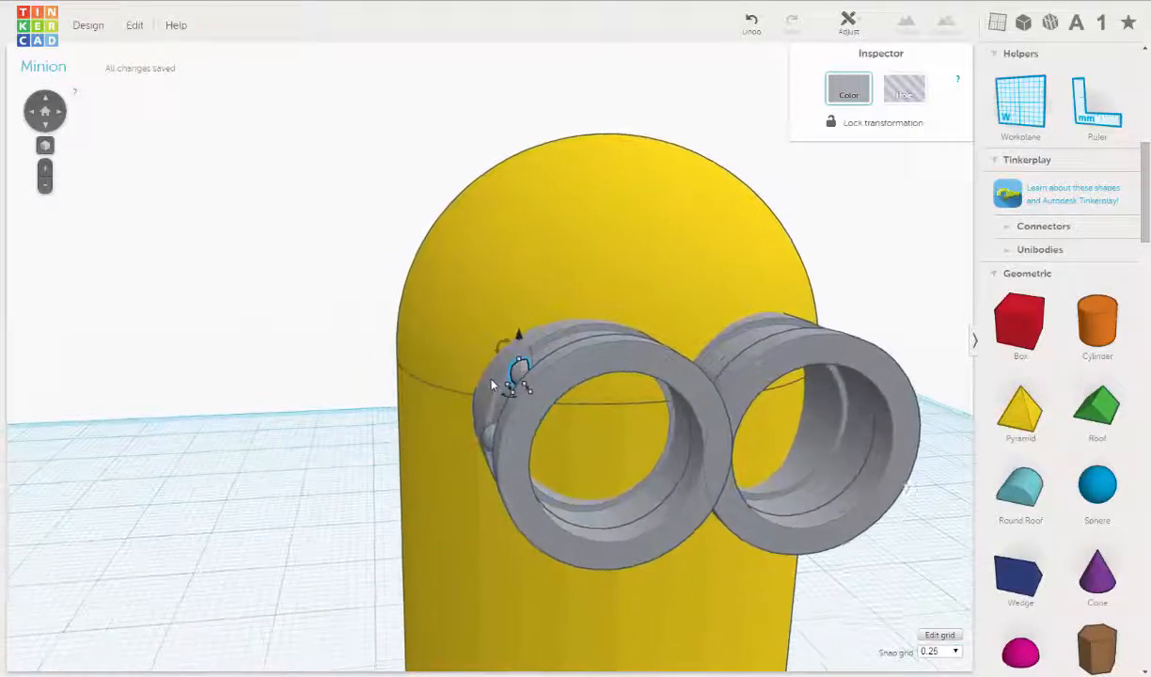
drag(510, 341, 528, 352)
right_drag(538, 418, 603, 339)
scroll(603, 339, down, 5)
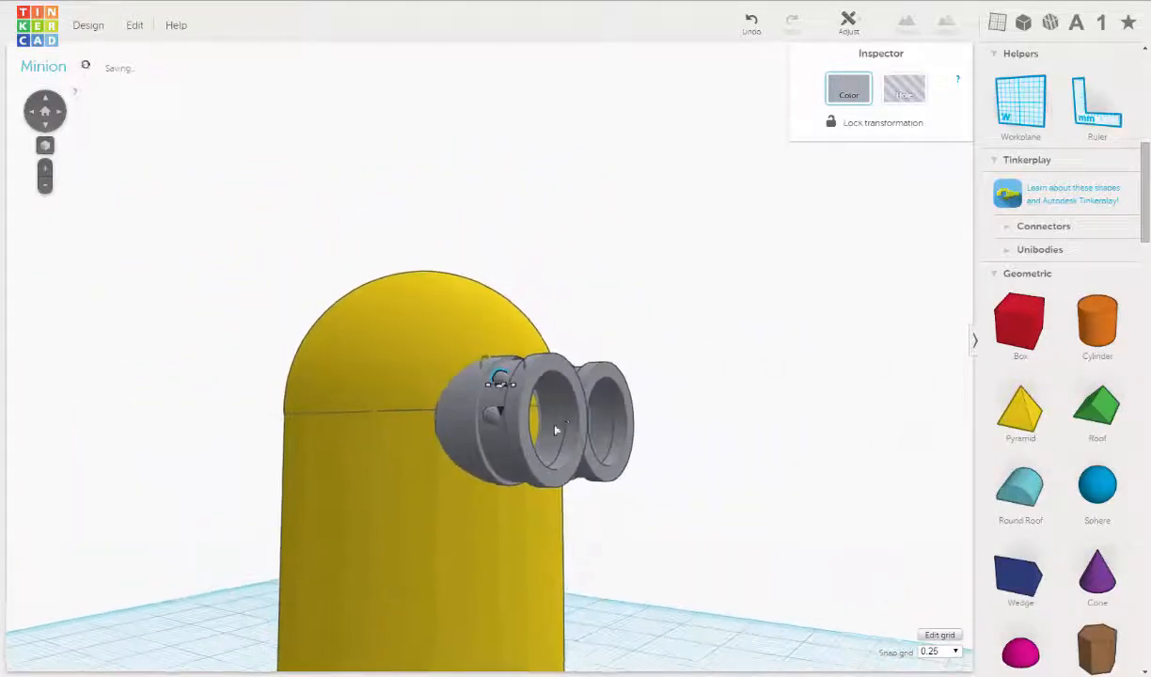
scroll(517, 340, up, 1)
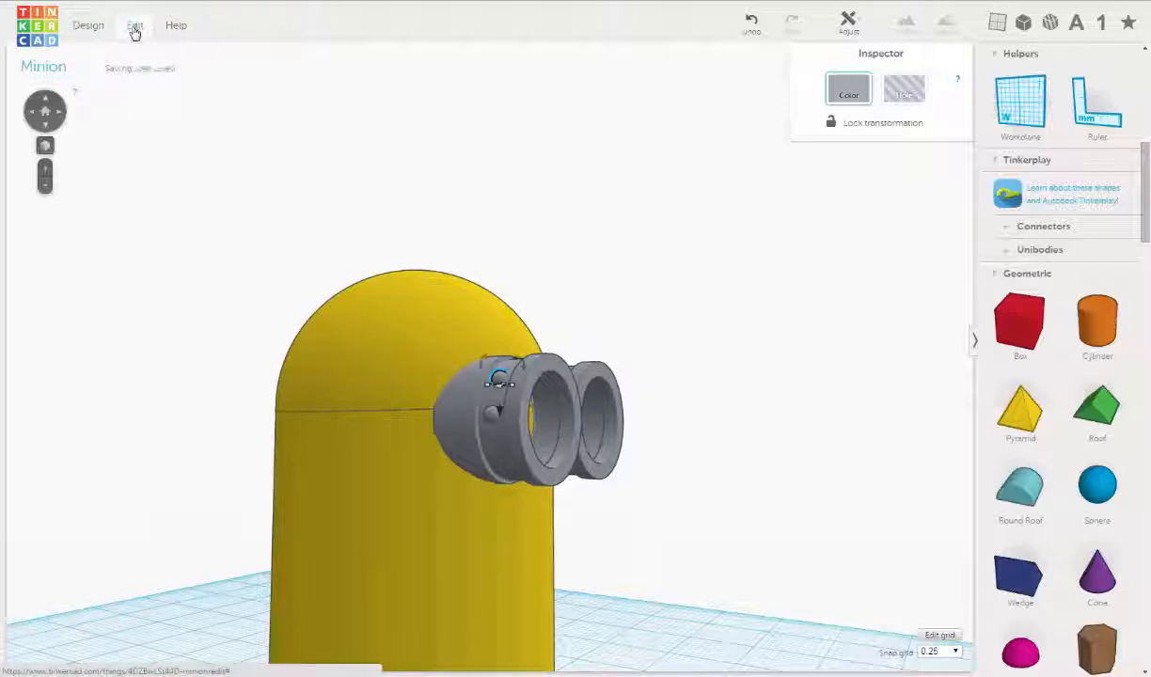
click(135, 28)
click(147, 87)
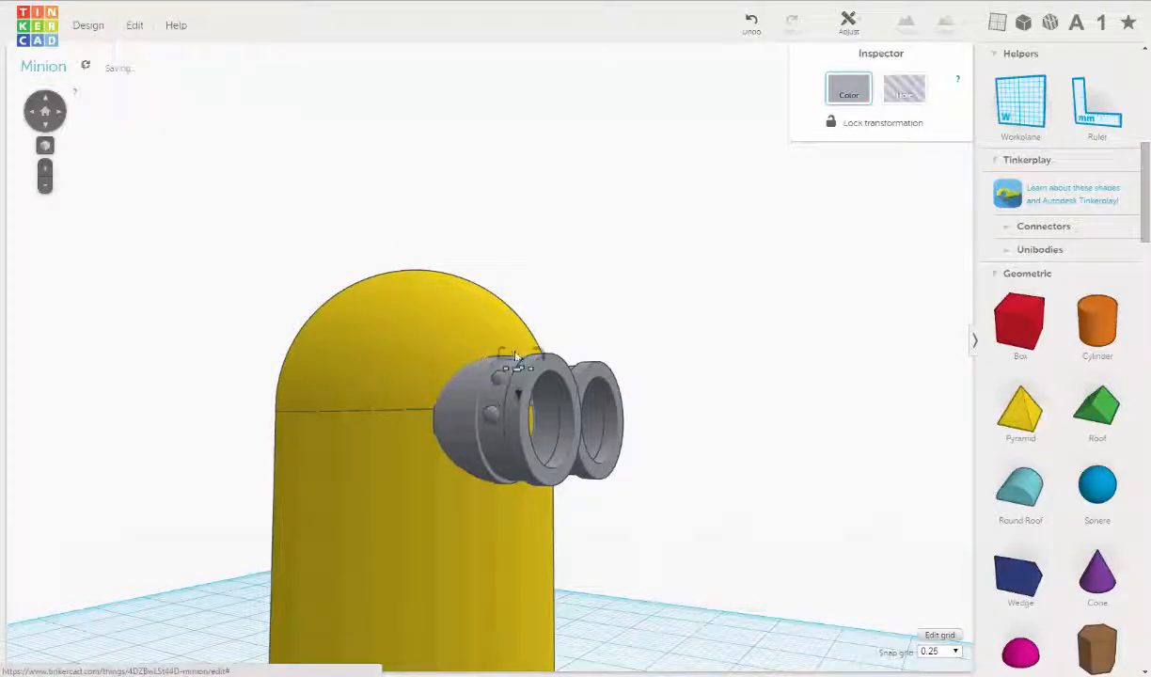
drag(522, 395, 514, 523)
click(749, 28)
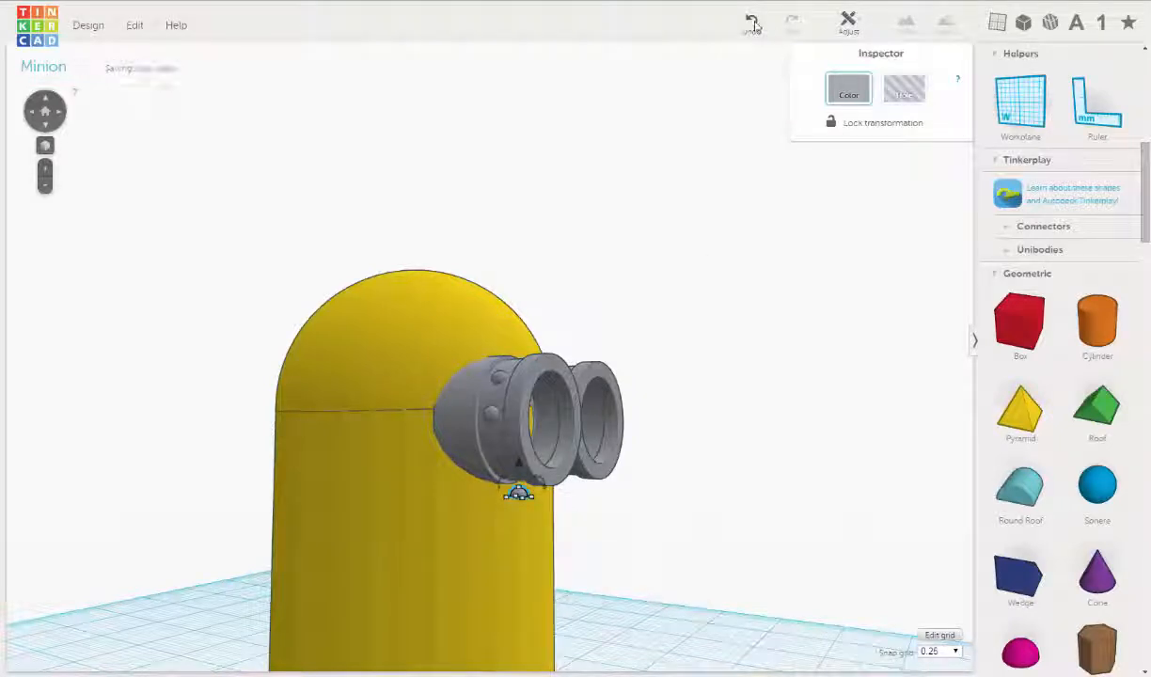
right_drag(638, 348, 600, 446)
scroll(559, 355, up, 4)
right_drag(560, 355, 570, 319)
drag(556, 326, 556, 325)
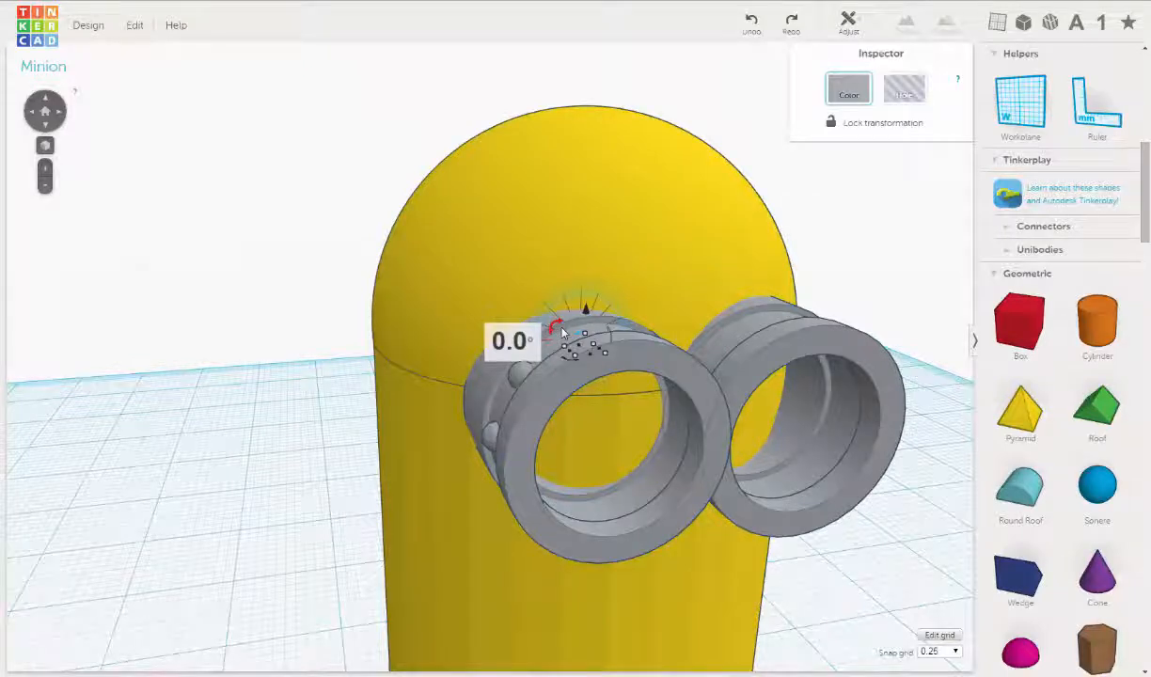
drag(561, 333, 562, 333)
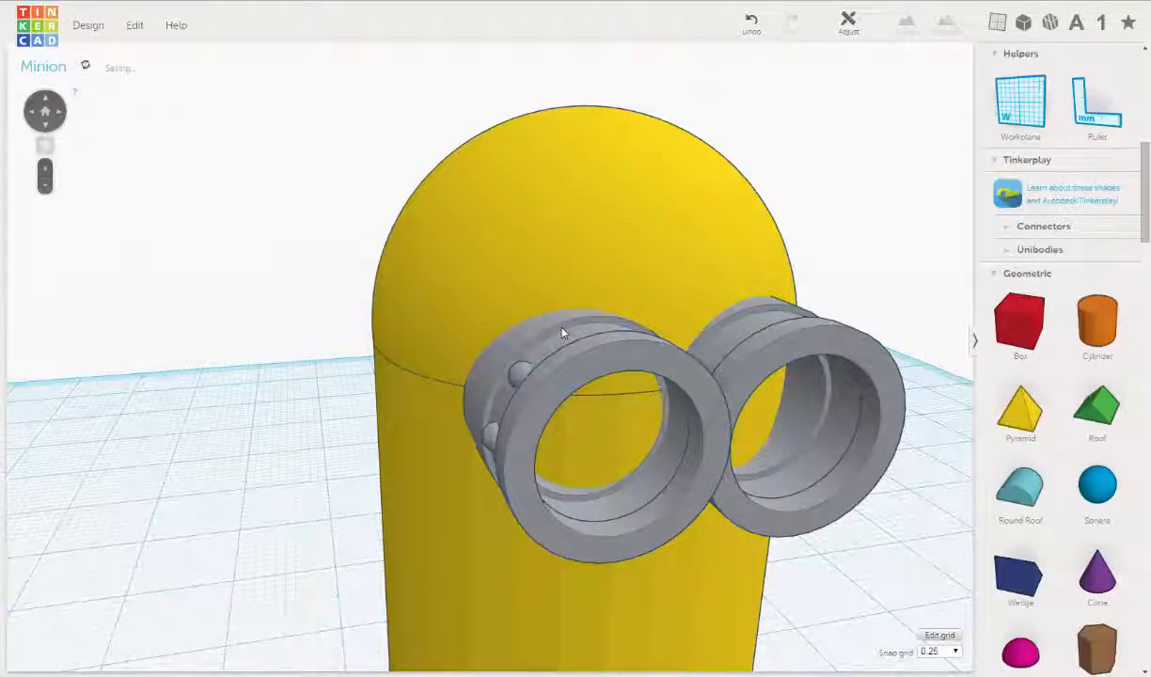
Duplicate the upper rivet on the left goggle and lower the copy below the middle rivet.
click(512, 375)
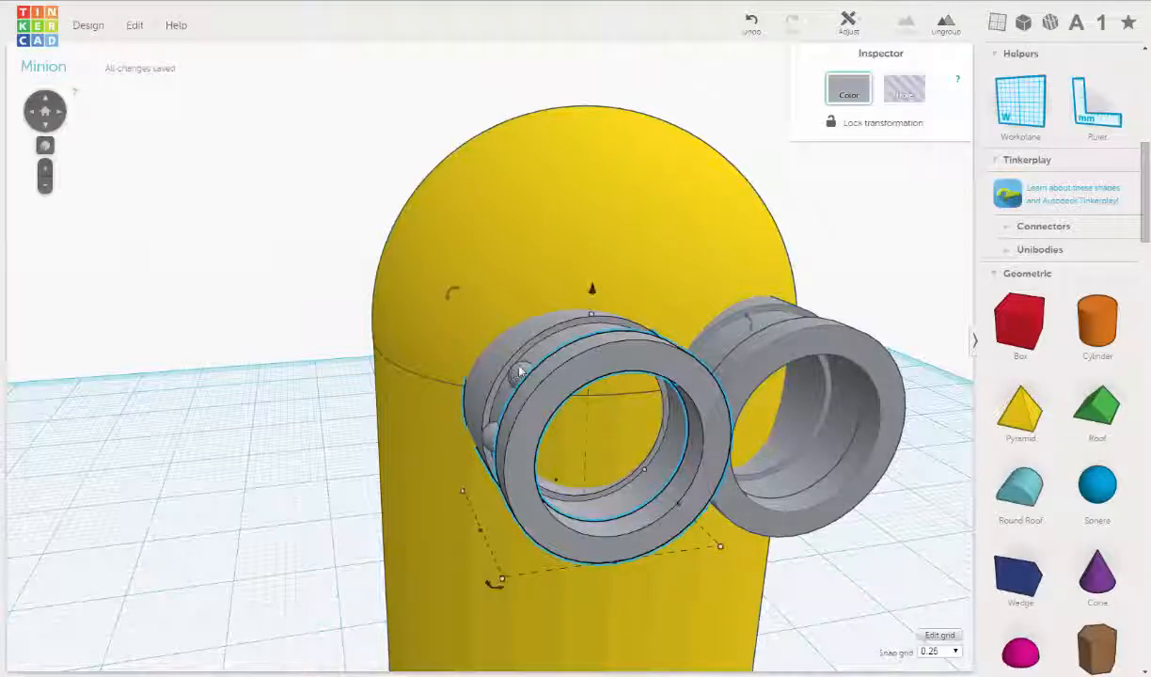
click(519, 371)
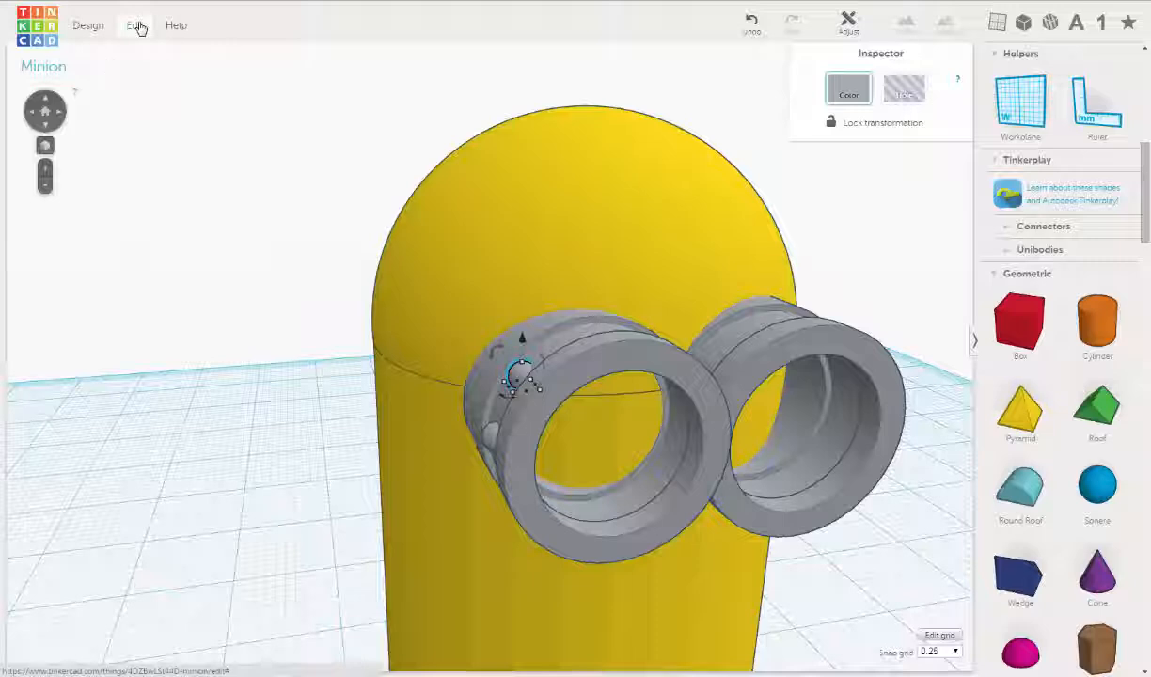
click(138, 27)
click(145, 86)
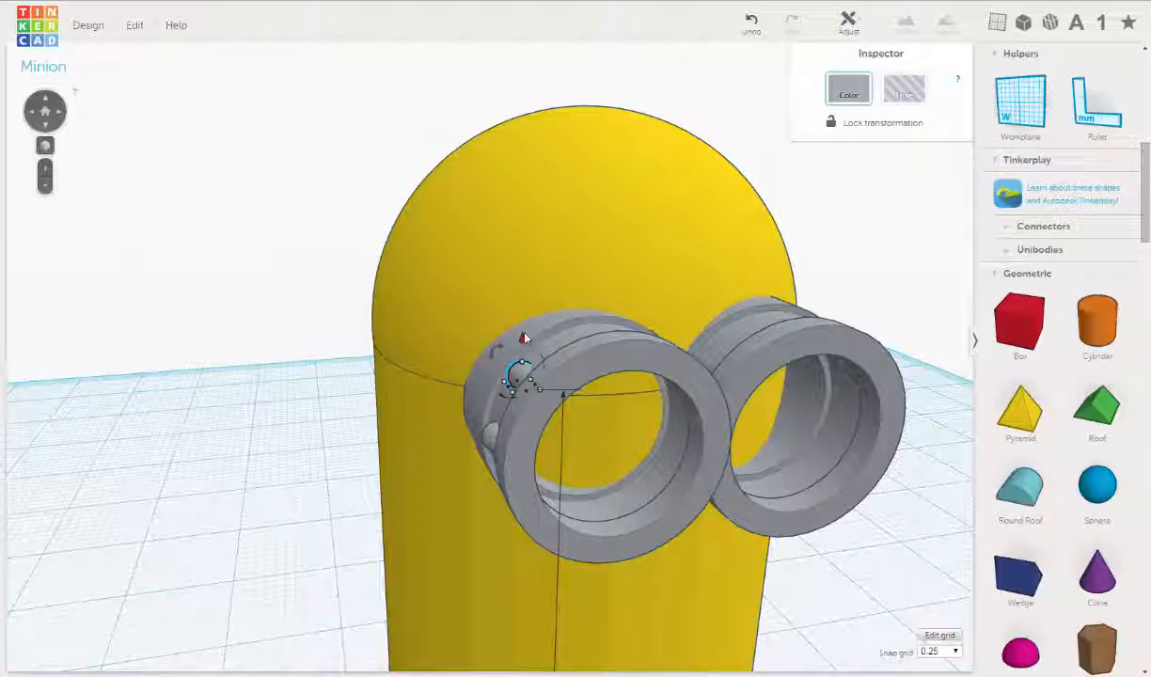
mouse_move(524, 339)
right_down()
mouse_move(684, 269)
mouse_move(725, 222)
mouse_move(544, 345)
right_up()
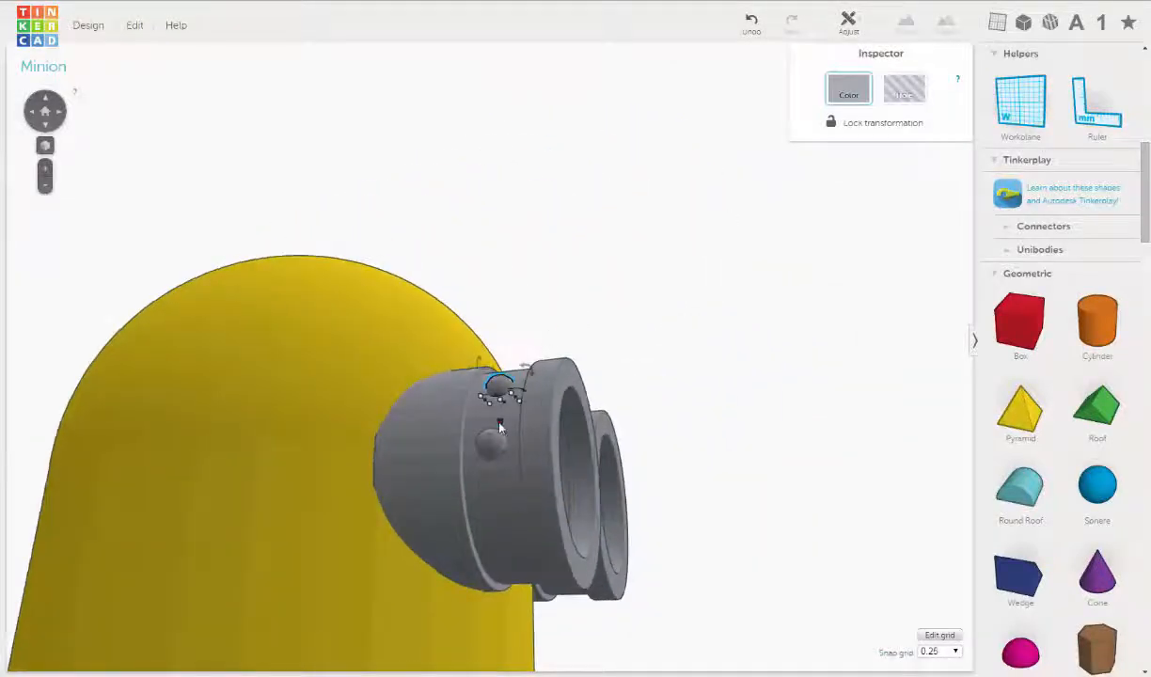
drag(490, 428, 511, 572)
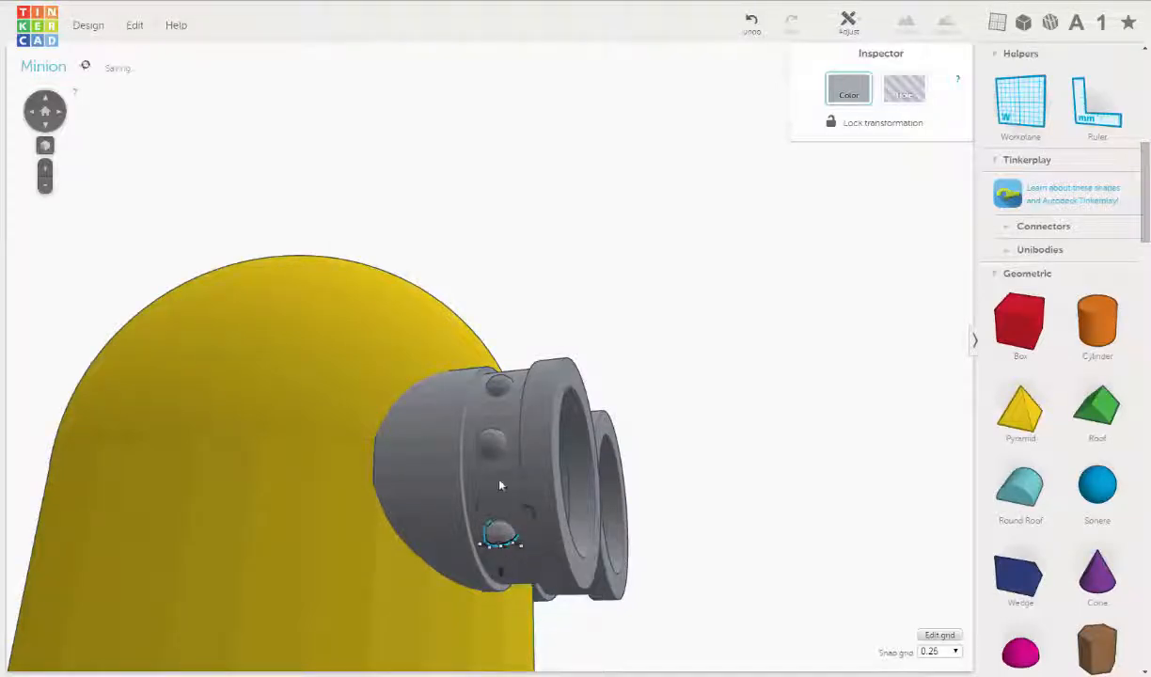
Tilt the lowest rivet so it sits flush against the goggle's lower curve.
right_drag(541, 526, 488, 526)
mouse_move(486, 506)
mouse_down()
mouse_move(496, 550)
mouse_move(489, 531)
mouse_move(503, 496)
mouse_up()
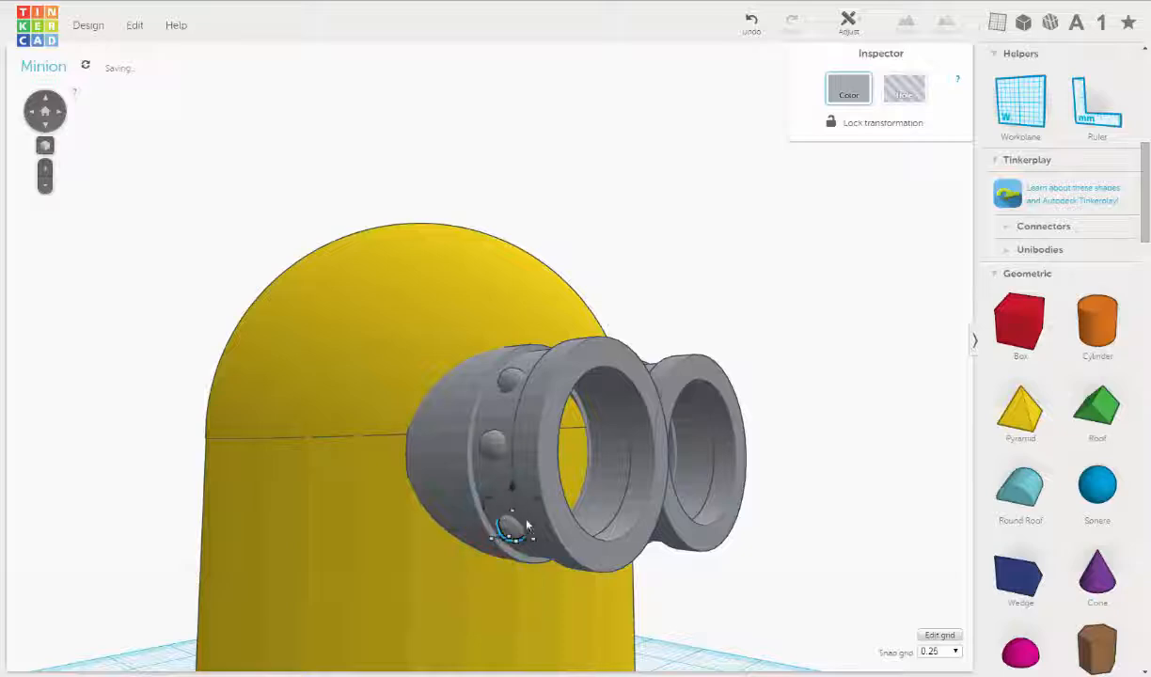
right_drag(503, 495, 352, 491)
right_drag(613, 533, 509, 478)
Lower the middle rivet by about 0.23 mm to even out the spacing between the three rivets.
click(494, 449)
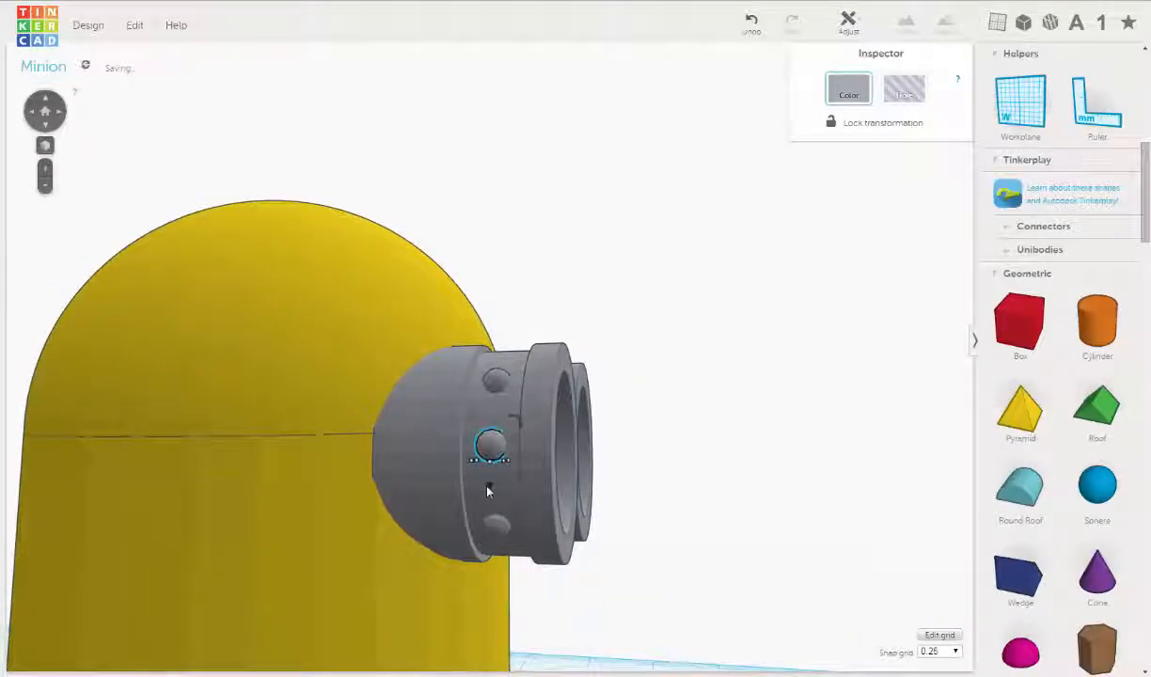
drag(492, 488, 493, 498)
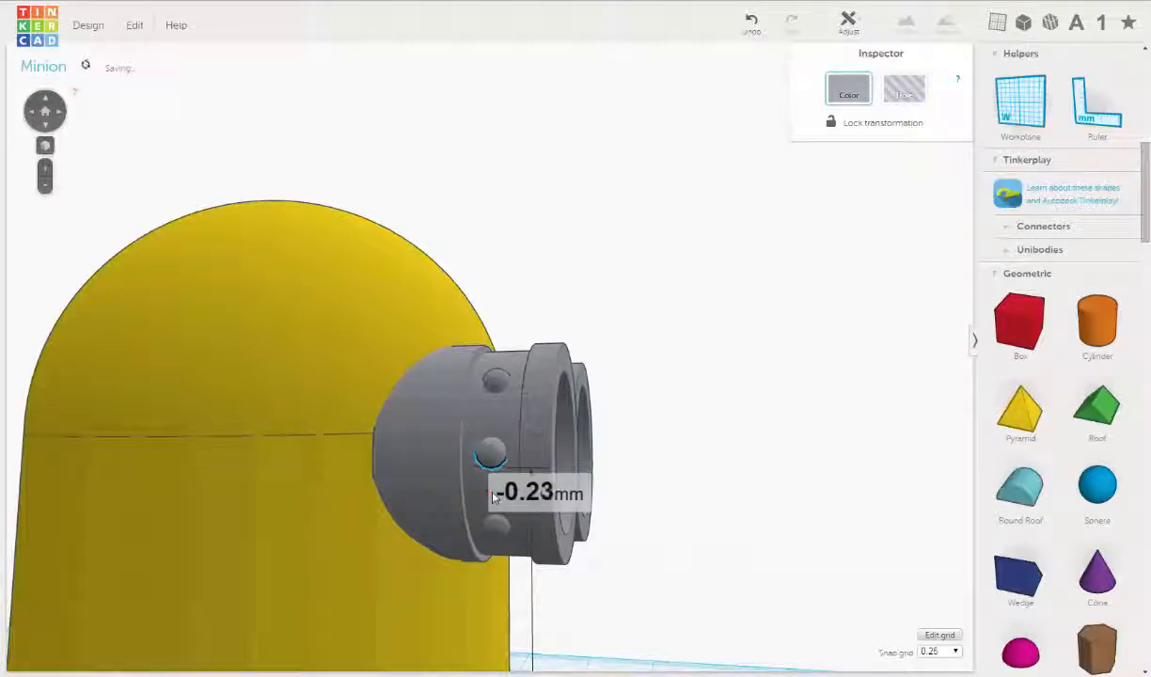
click(685, 432)
right_drag(698, 460, 549, 488)
right_drag(568, 543, 551, 486)
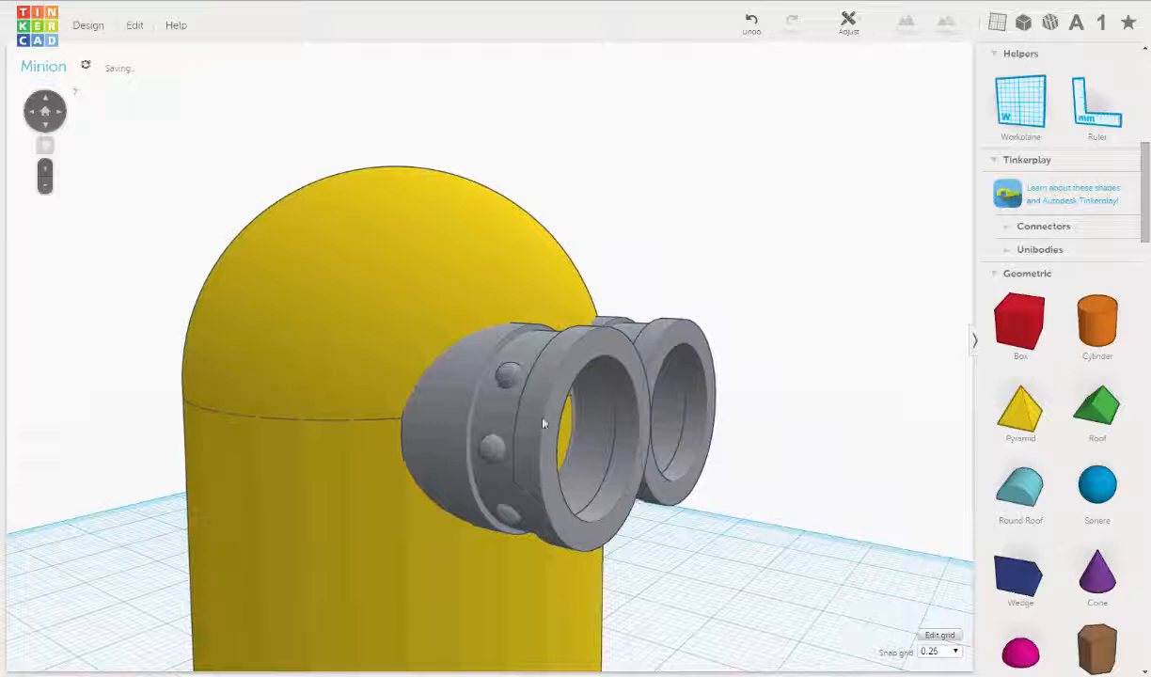
Duplicate the upper rivet on the left goggle and raise the copy to the height of the goggle's top.
click(507, 376)
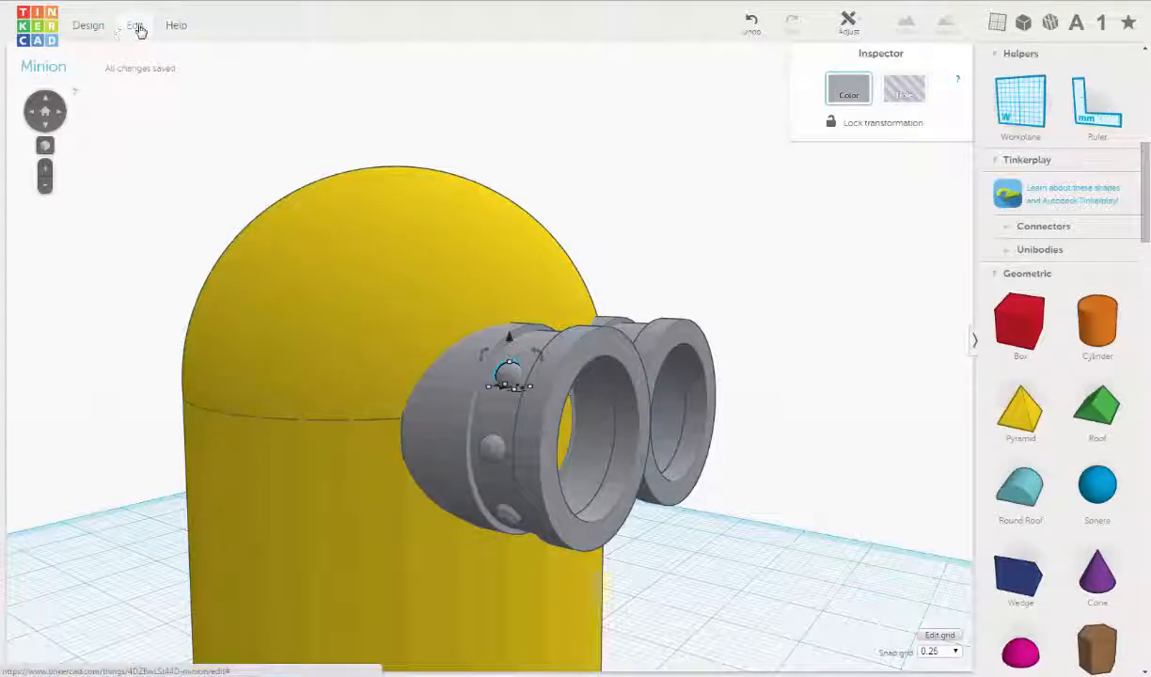
click(149, 87)
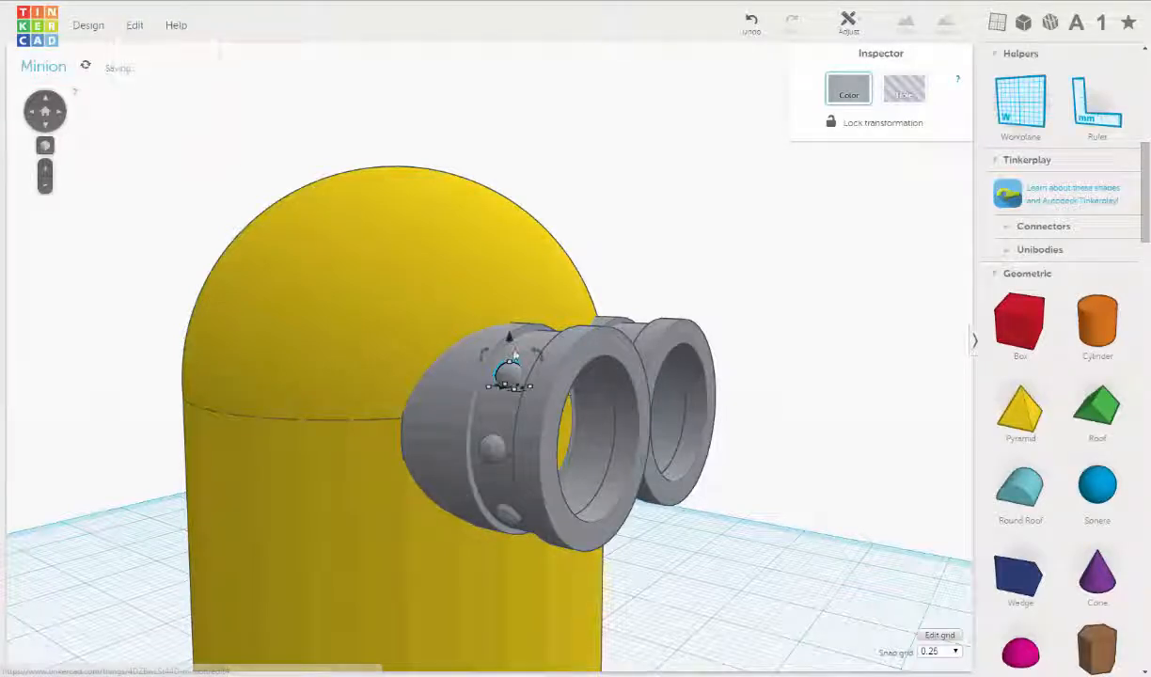
drag(508, 335, 506, 302)
right_drag(469, 413, 378, 447)
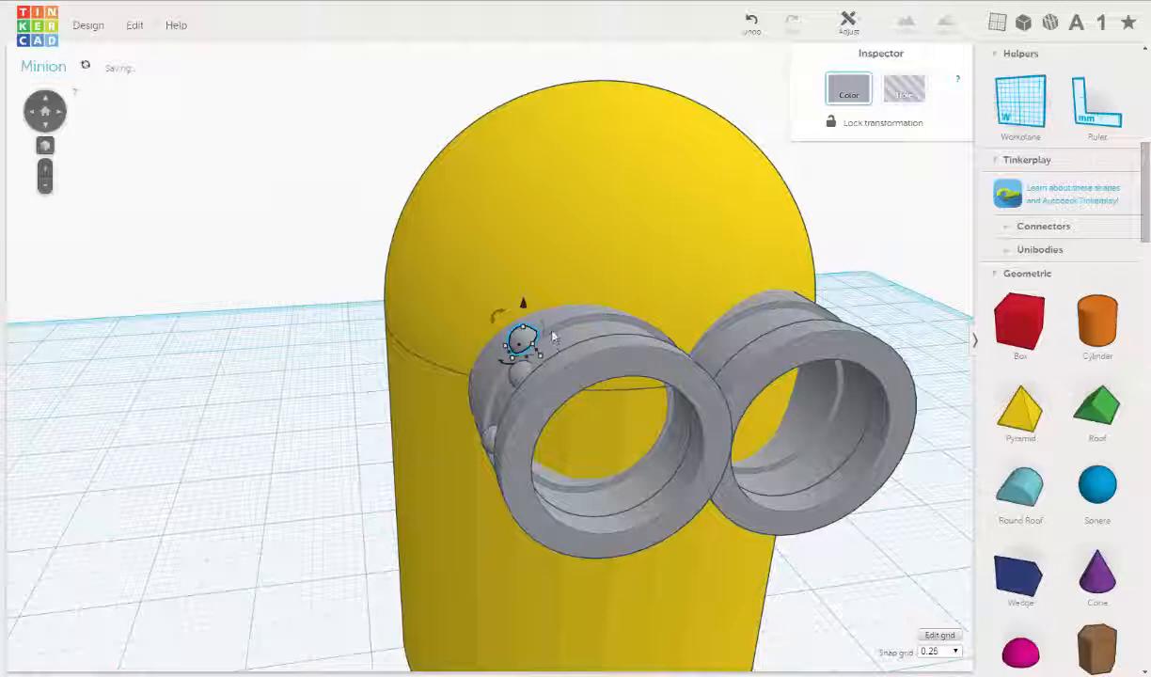
Shift the raised rivet copy inward over the top of the left goggle and tilt it to match the surface.
key(Right)
key(Right)
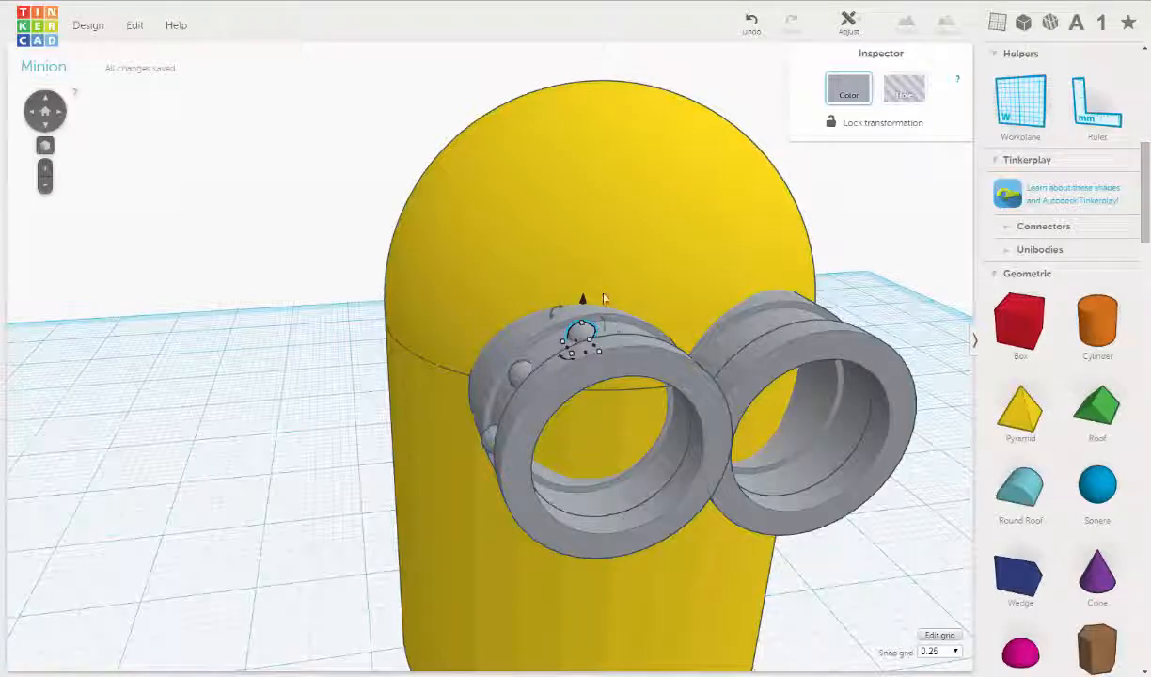
drag(567, 311, 573, 311)
right_drag(544, 352, 133, 229)
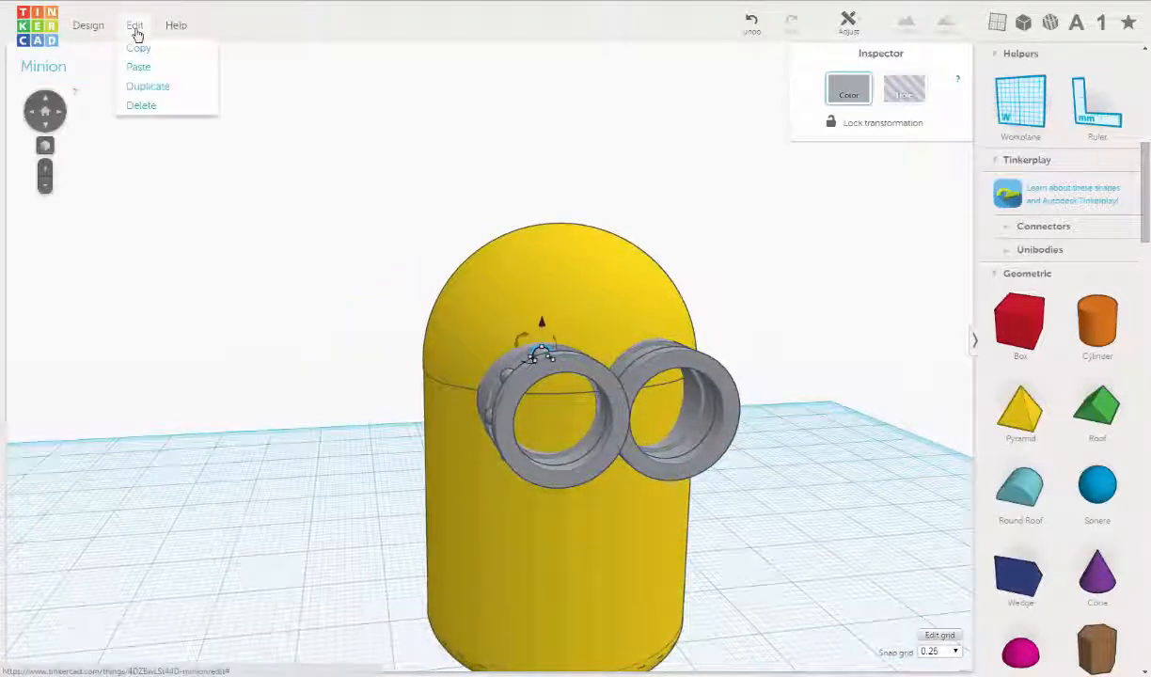
click(143, 86)
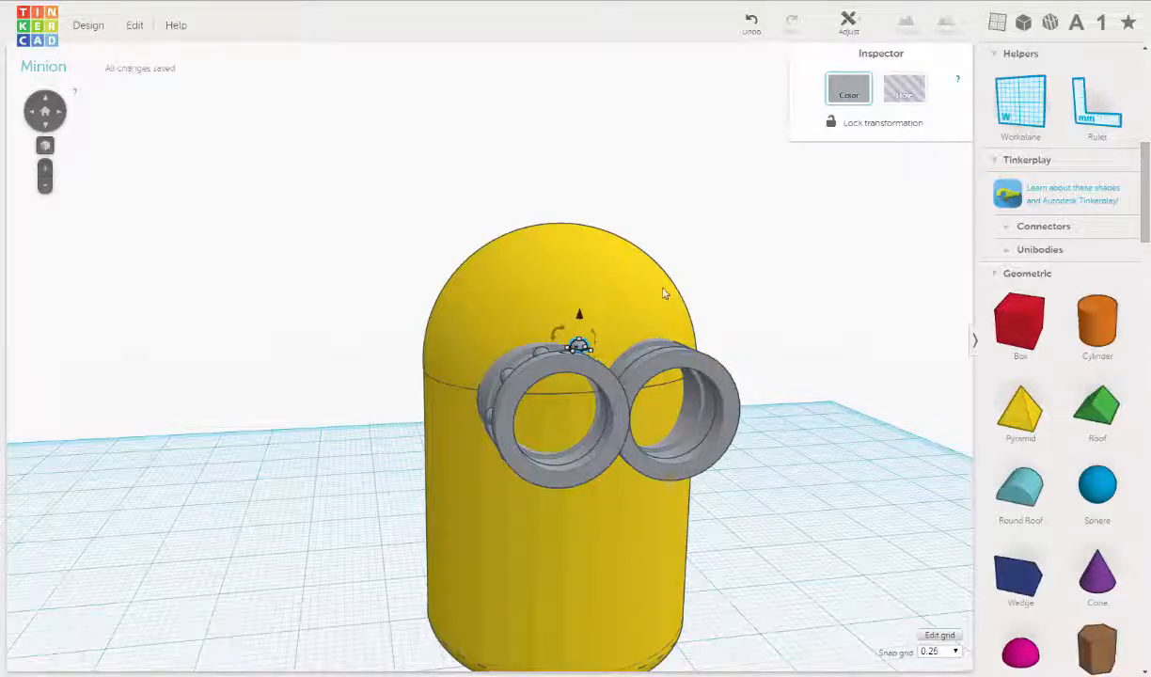
key(Delete)
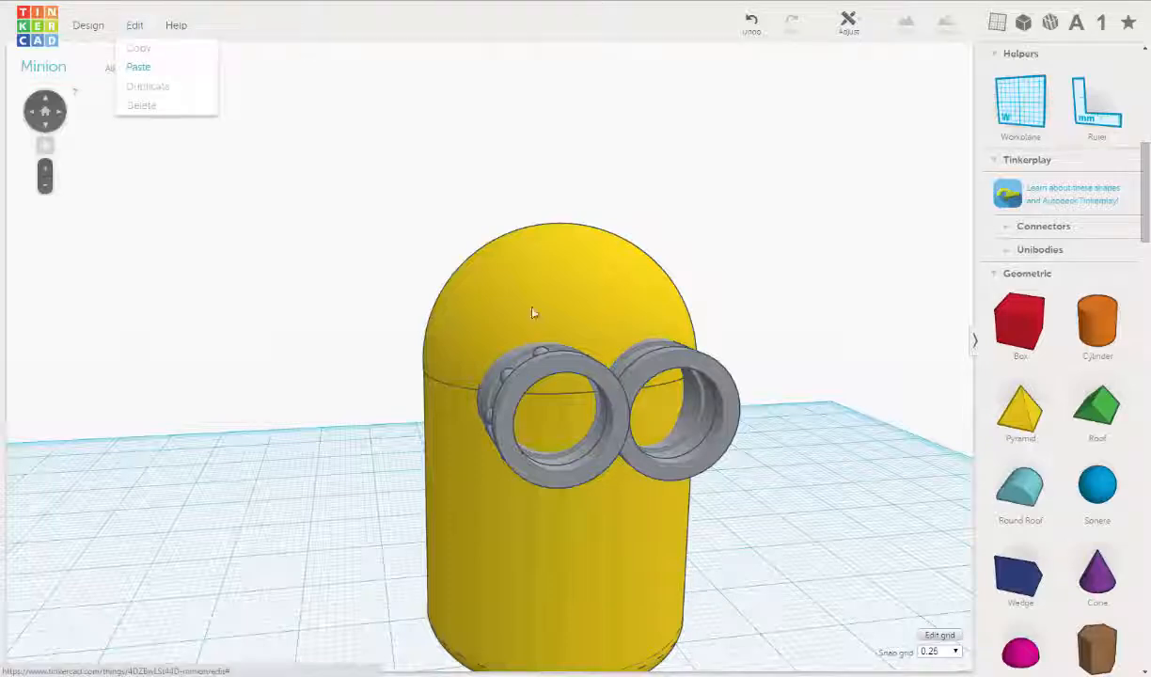
Duplicate the rivet on top of the left goggle and lower the copy to the goggle's underside.
click(519, 333)
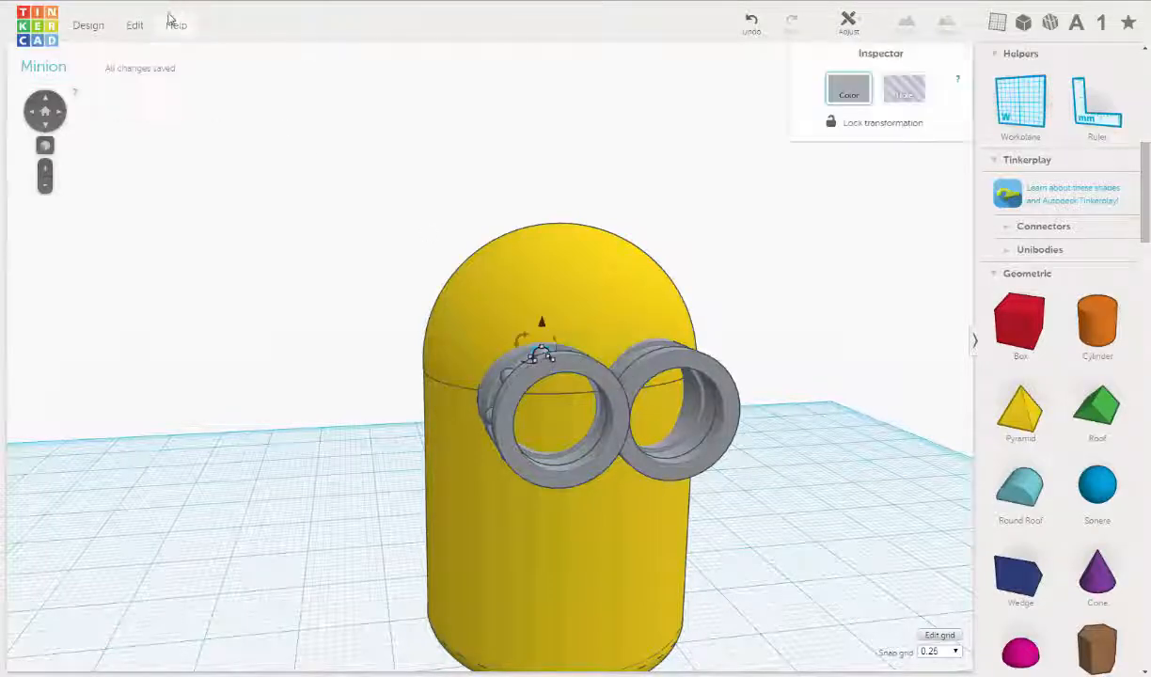
click(137, 26)
click(156, 88)
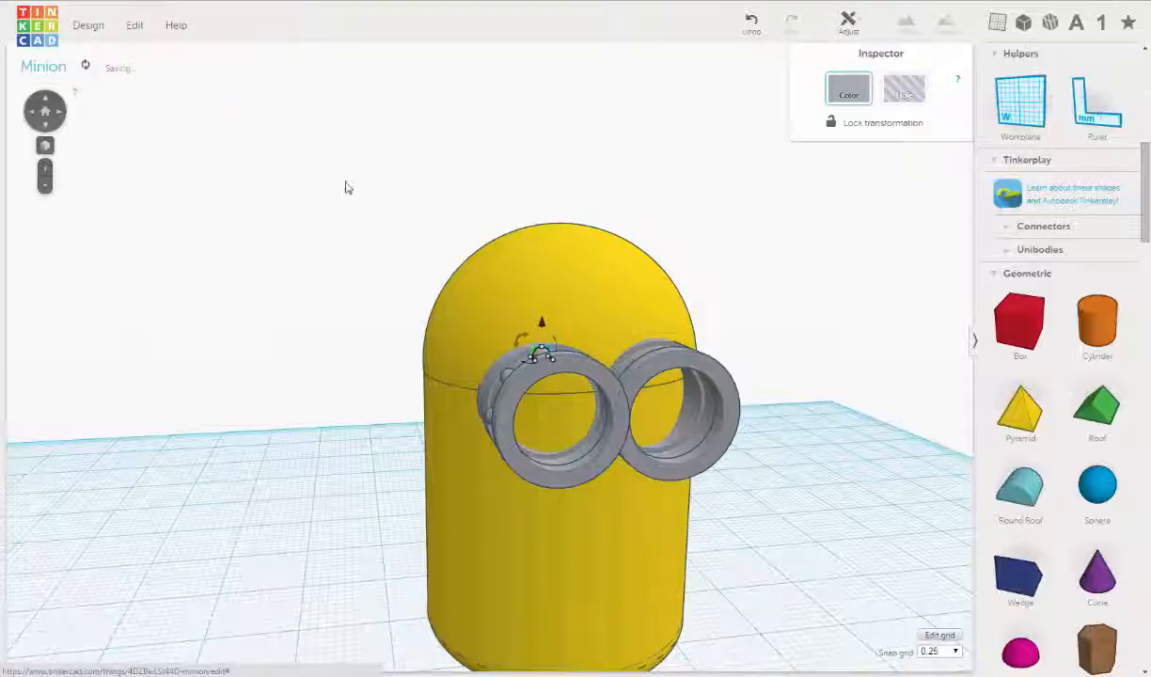
drag(541, 356, 562, 493)
Rotate the underside rivet to face outward from the goggle and sink it slightly into the surface.
right_drag(558, 409, 450, 370)
drag(468, 362, 491, 387)
mouse_move(491, 388)
right_down()
mouse_move(564, 376)
mouse_move(498, 392)
right_up()
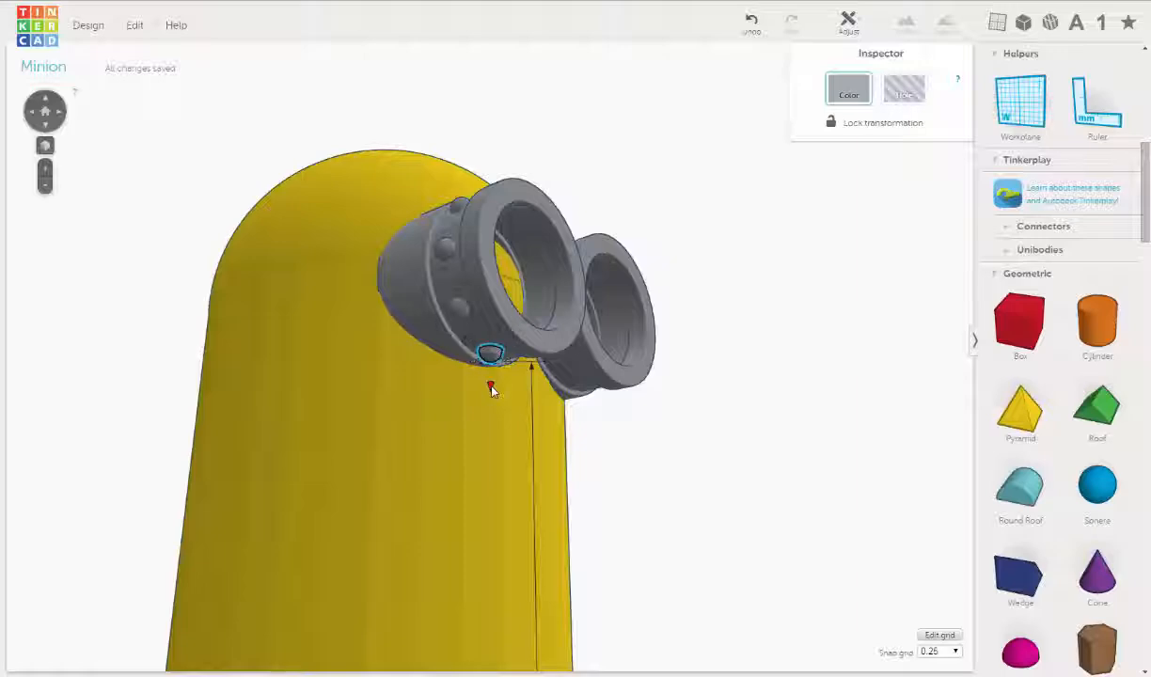
drag(490, 385, 488, 380)
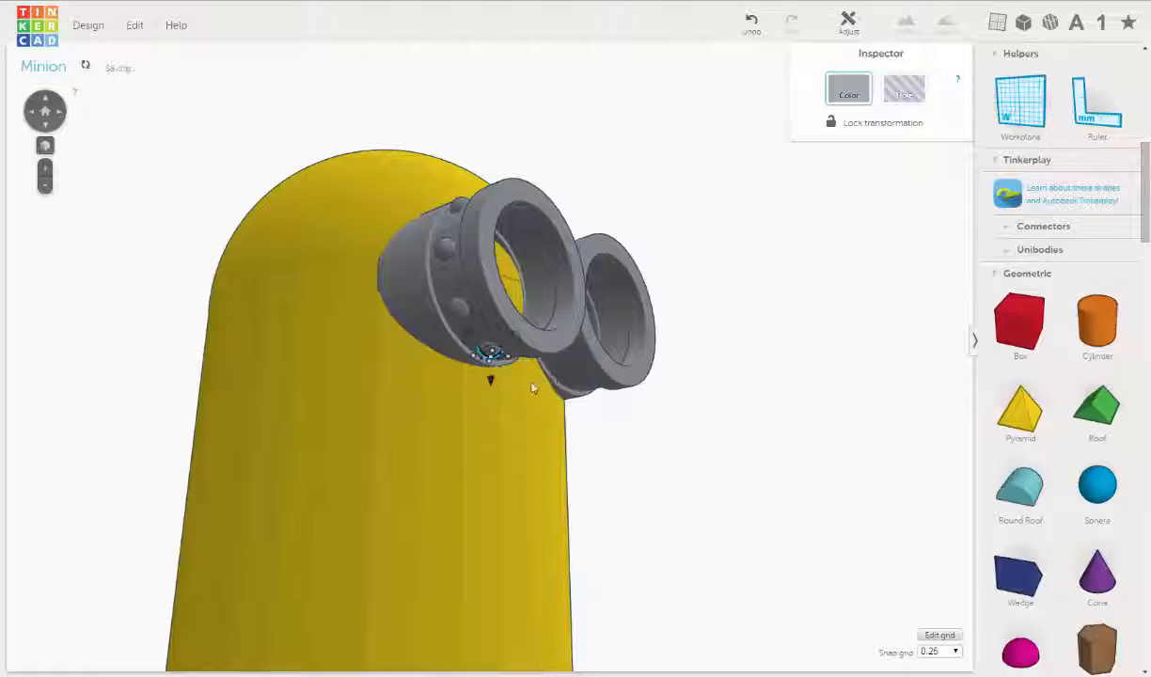
right_drag(488, 380, 404, 485)
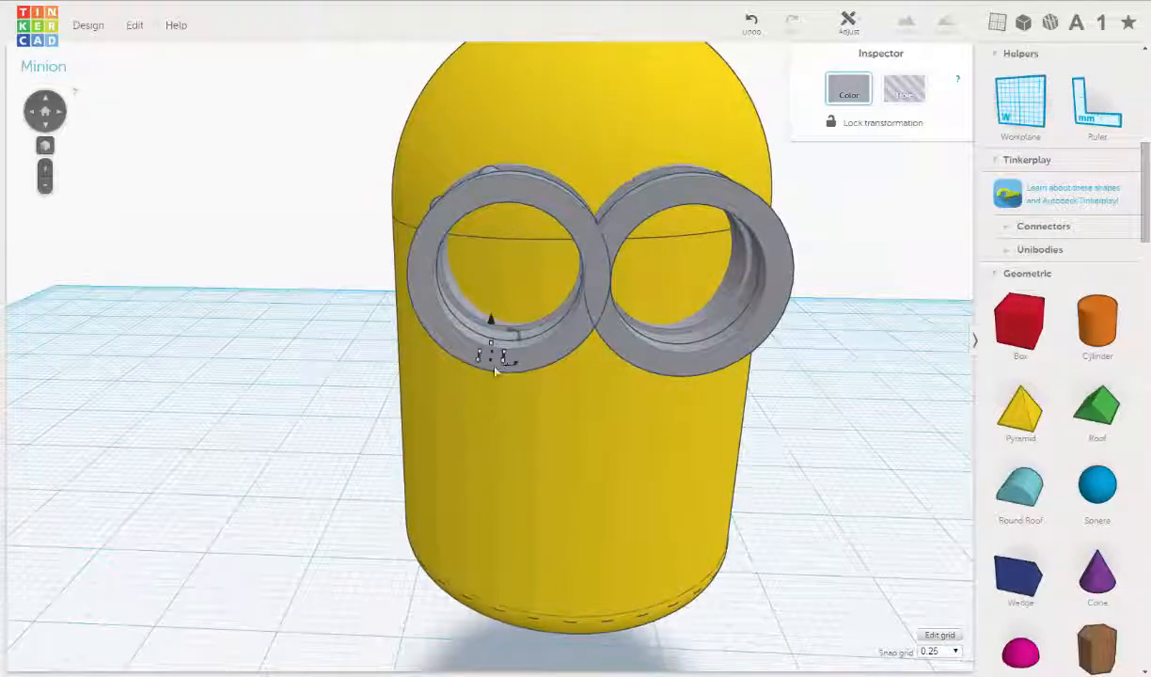
right_drag(503, 357, 760, 263)
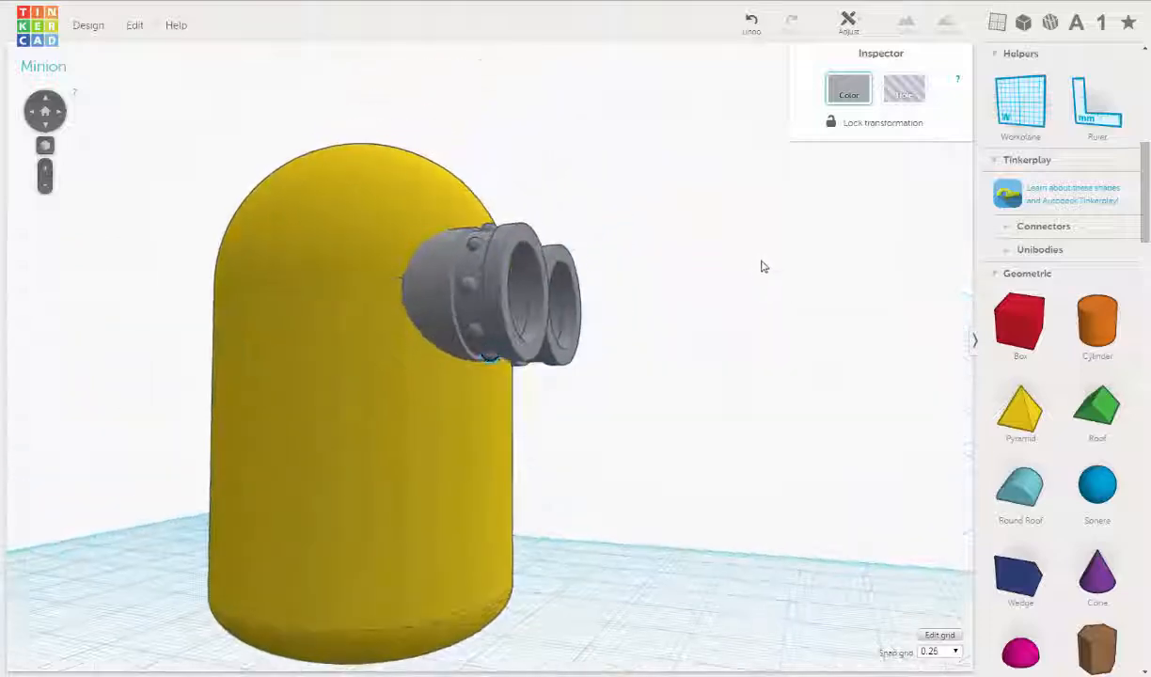
right_drag(453, 321, 483, 328)
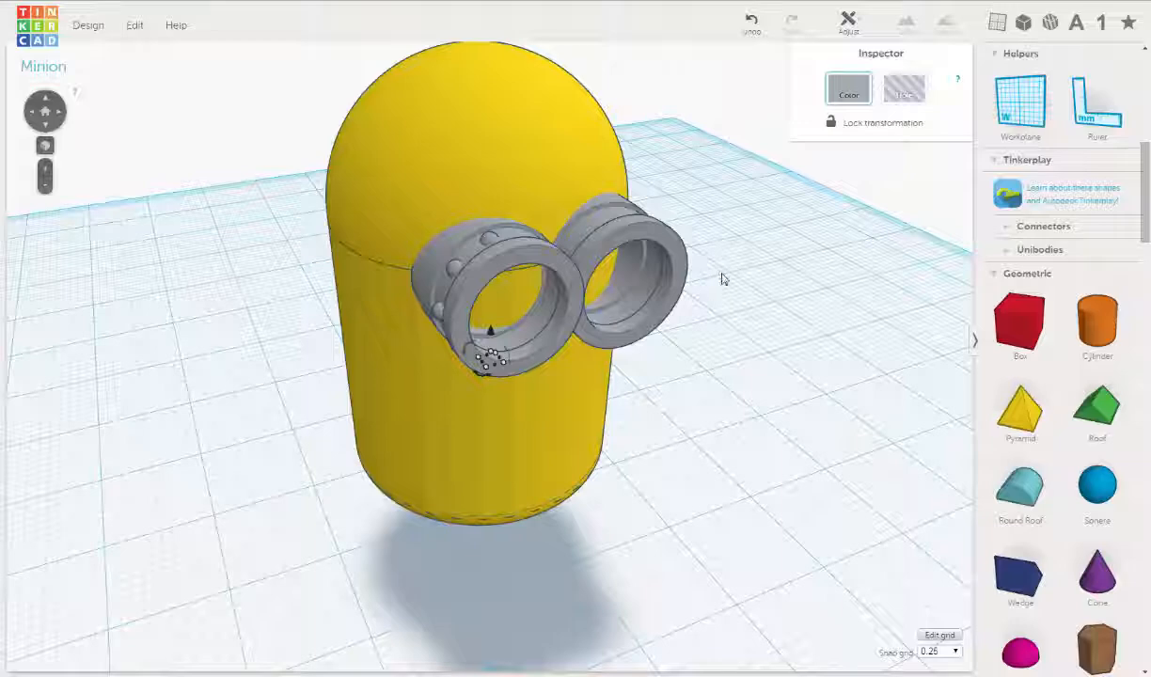
mouse_move(722, 277)
right_down()
mouse_move(688, 354)
mouse_move(732, 285)
right_up()
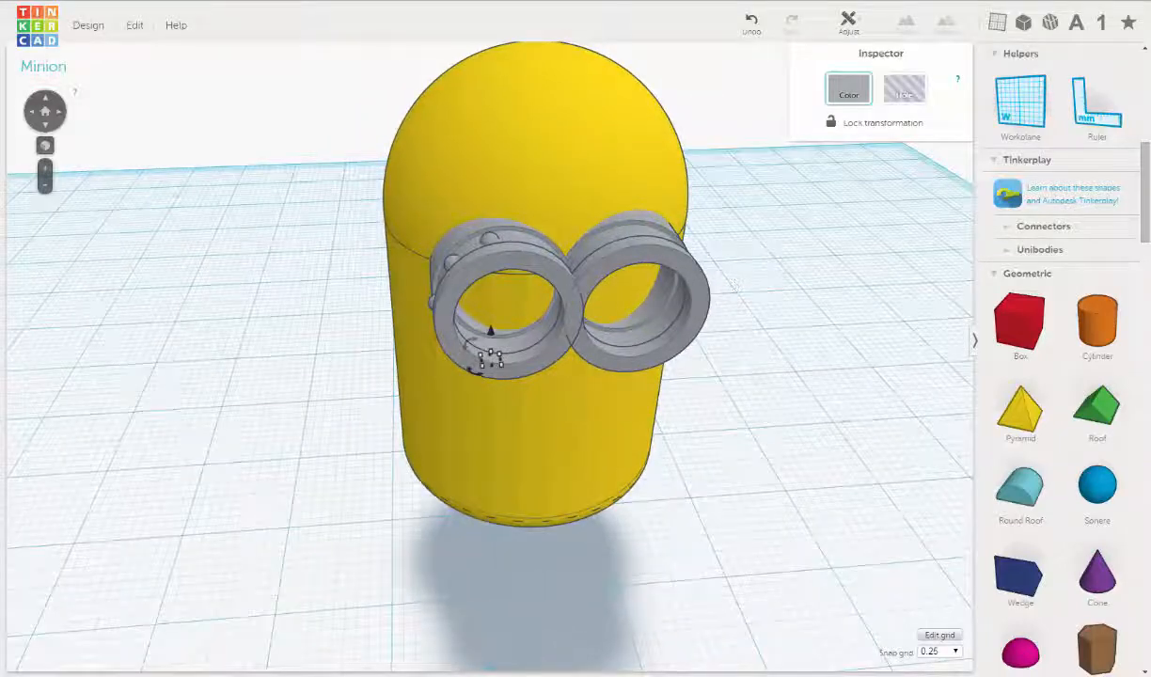